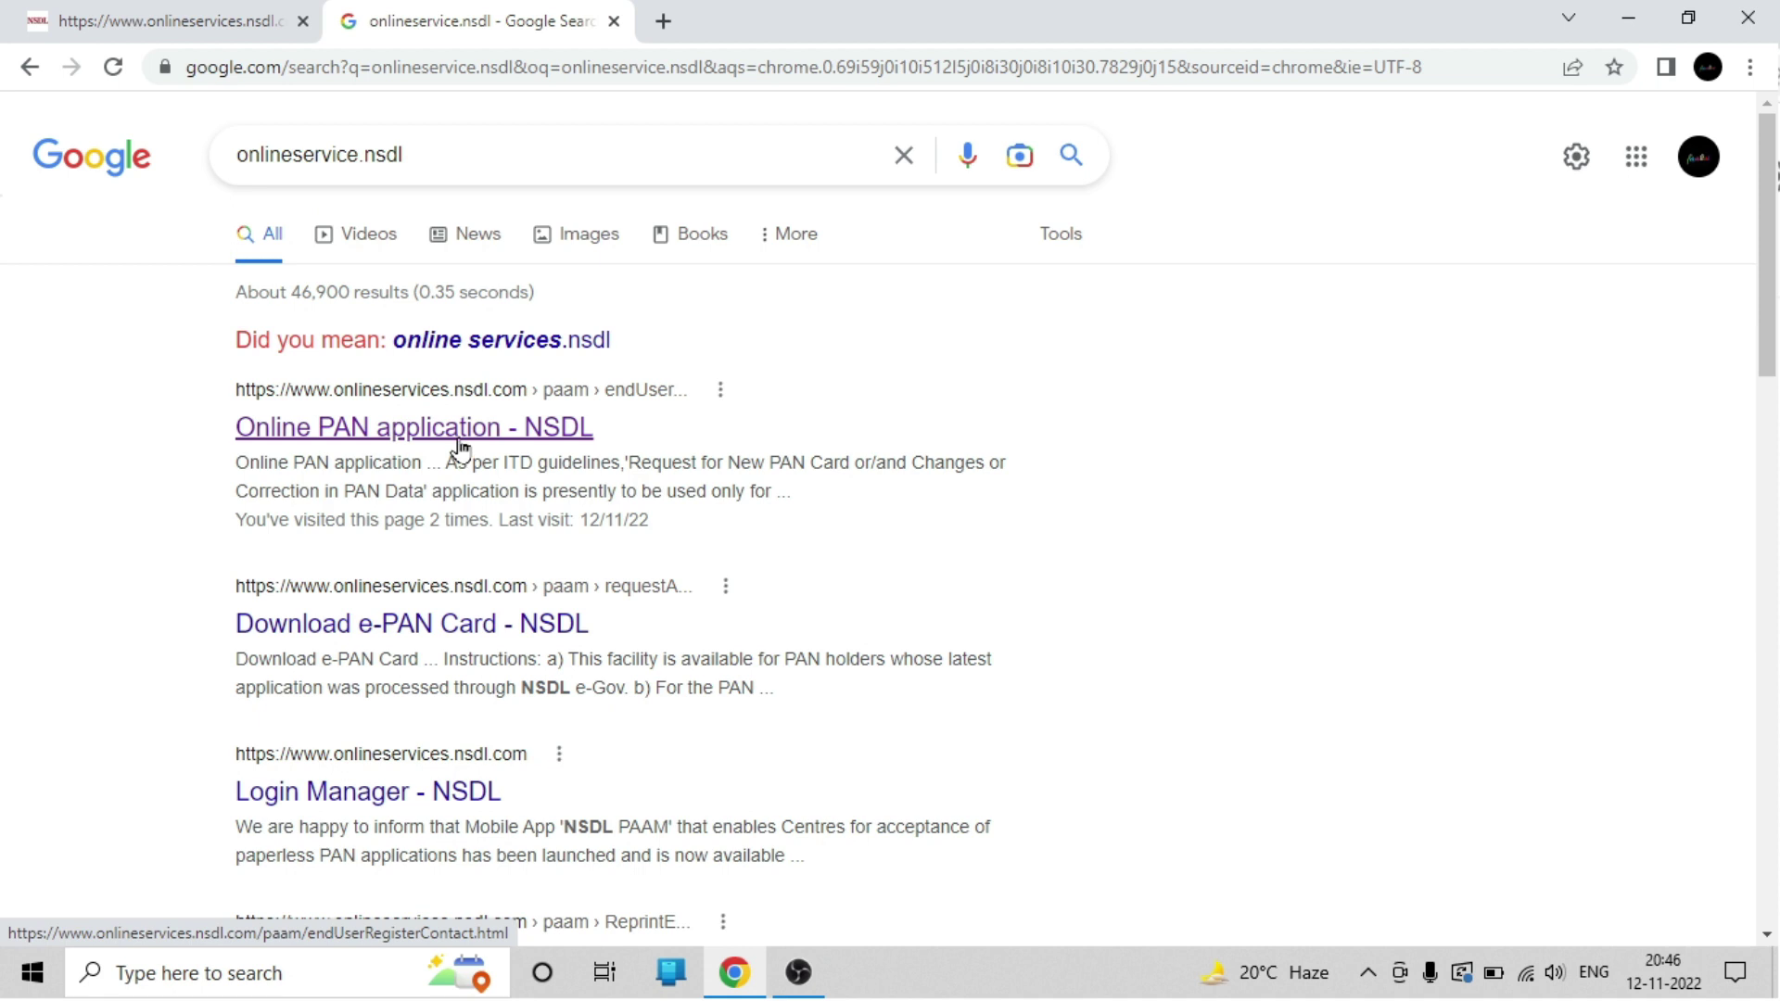
Open the 'Online PAN application - NSDL' result from the onlineservice.nsdl search results
left_click(460, 436)
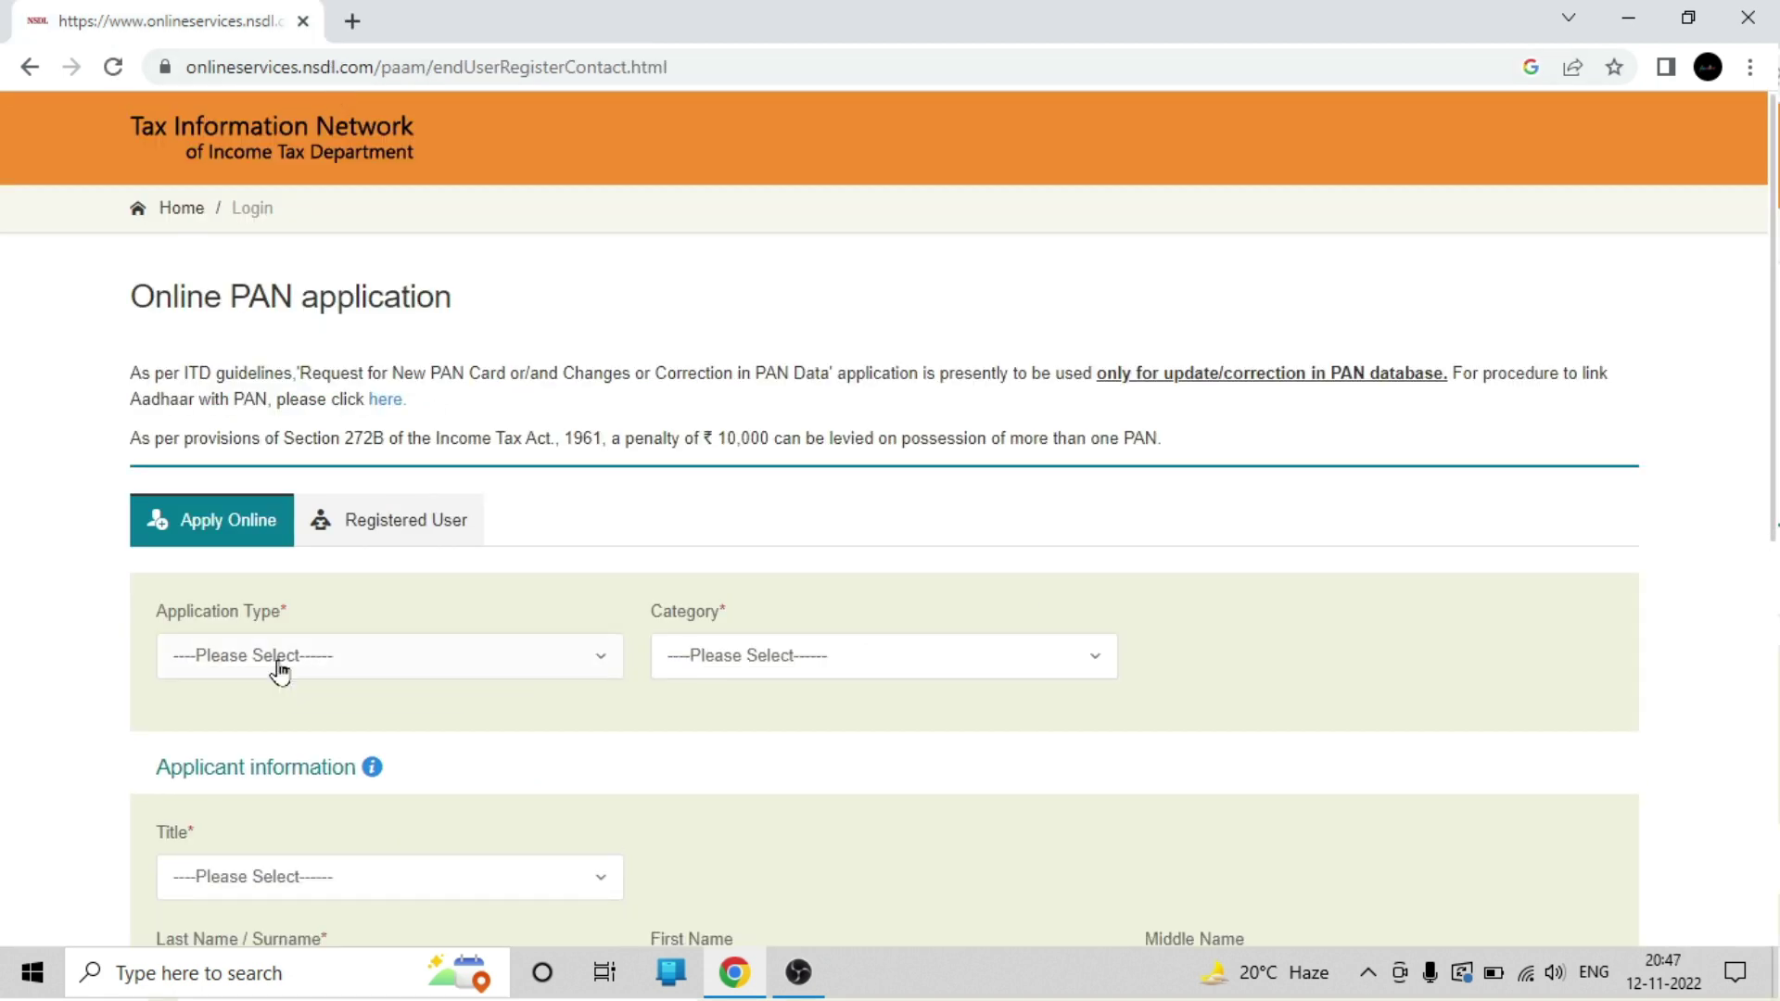
Set the application to New PAN - Indian Citizen (Form 49A), category INDIVIDUAL, title Kumari
left_click(278, 668)
left_click(268, 758)
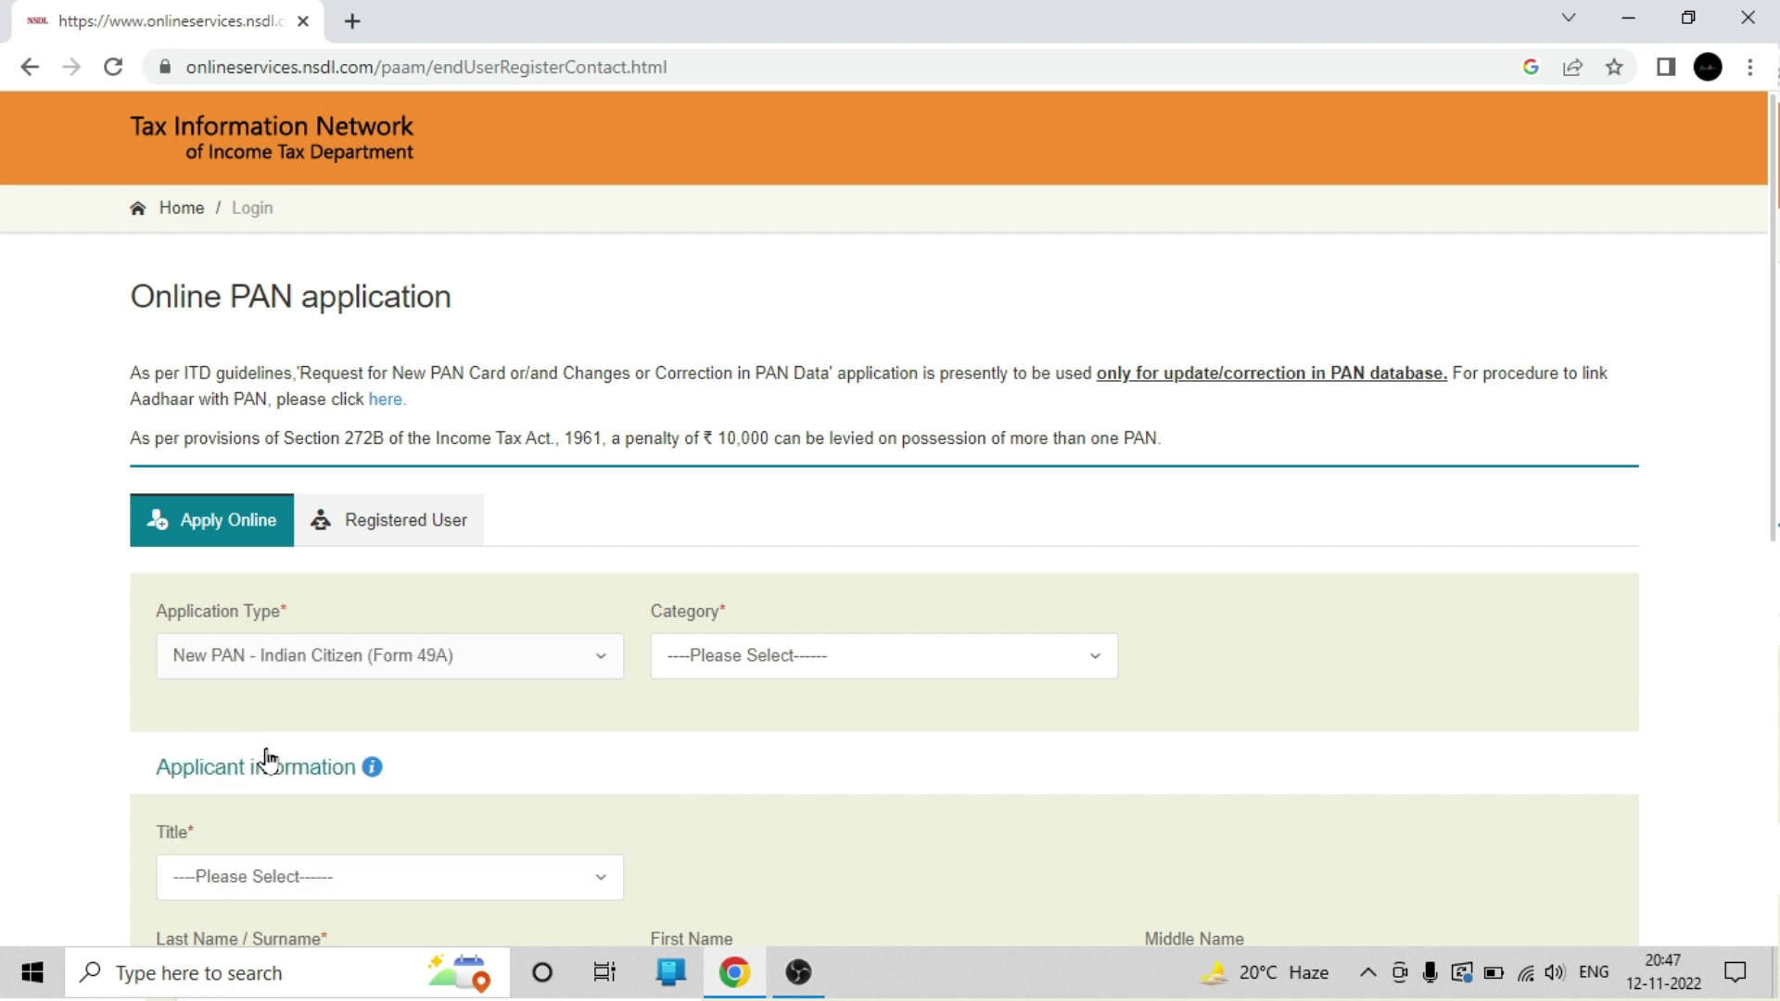
left_click(738, 660)
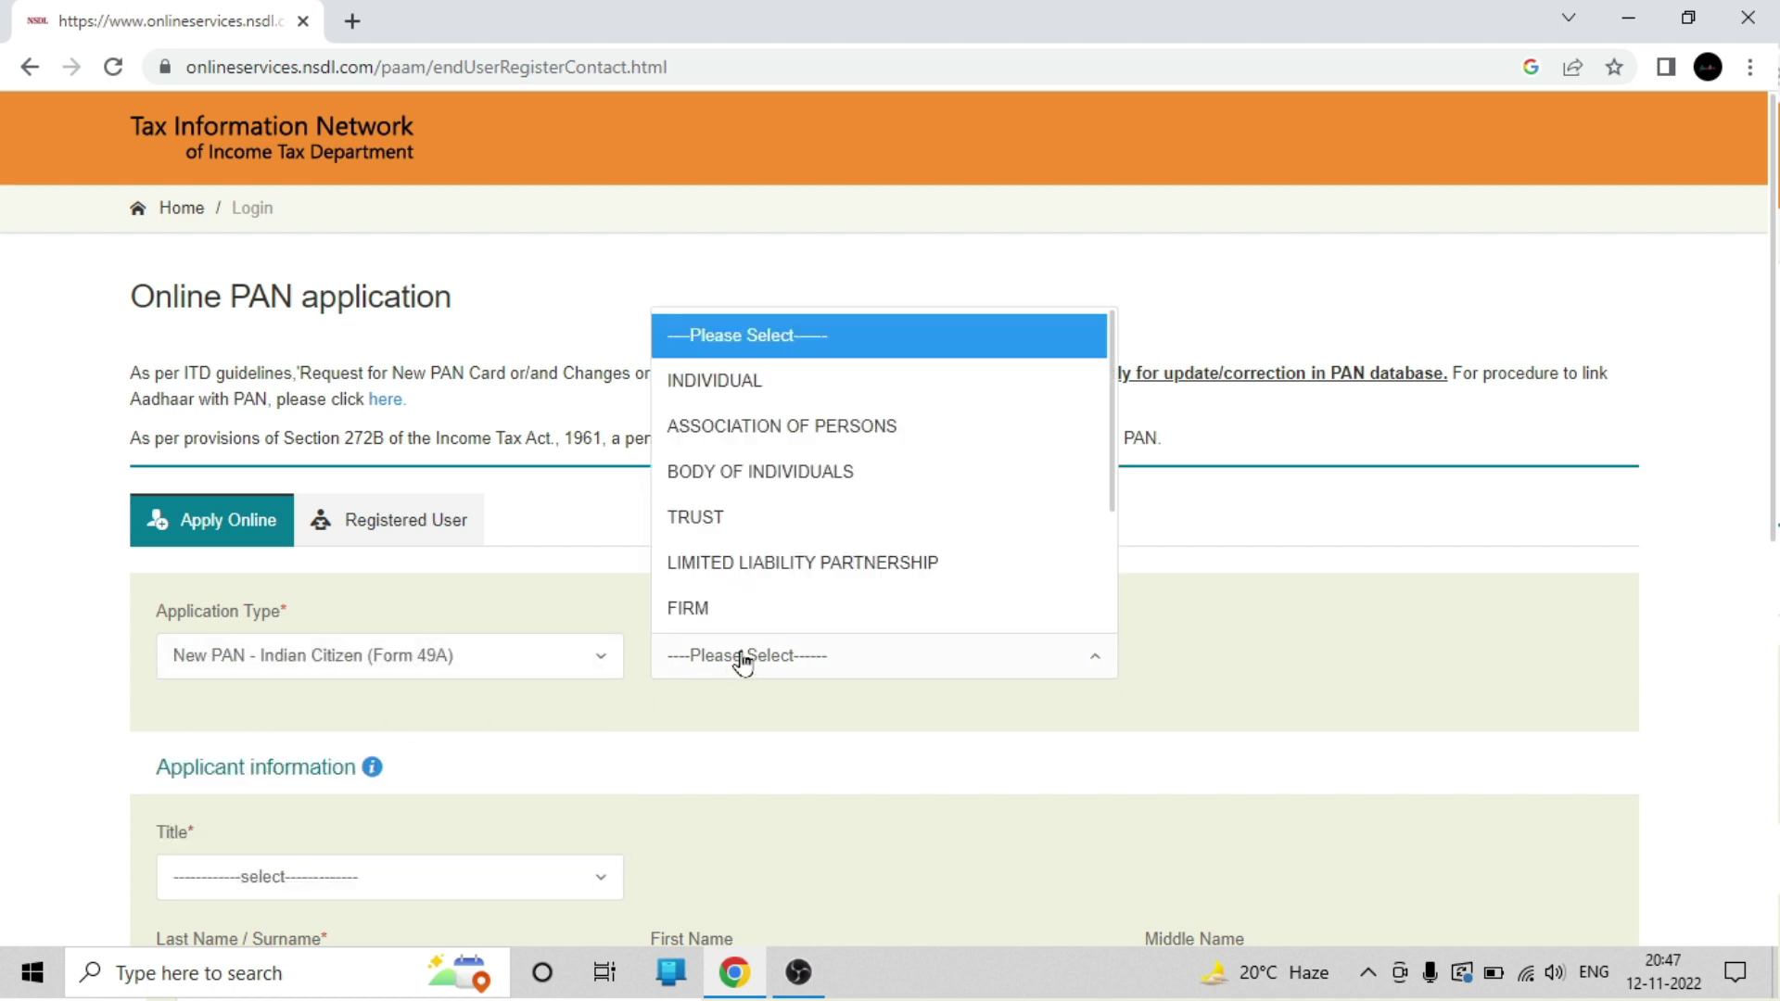
left_click(728, 381)
scroll(640, 490, "down", 5)
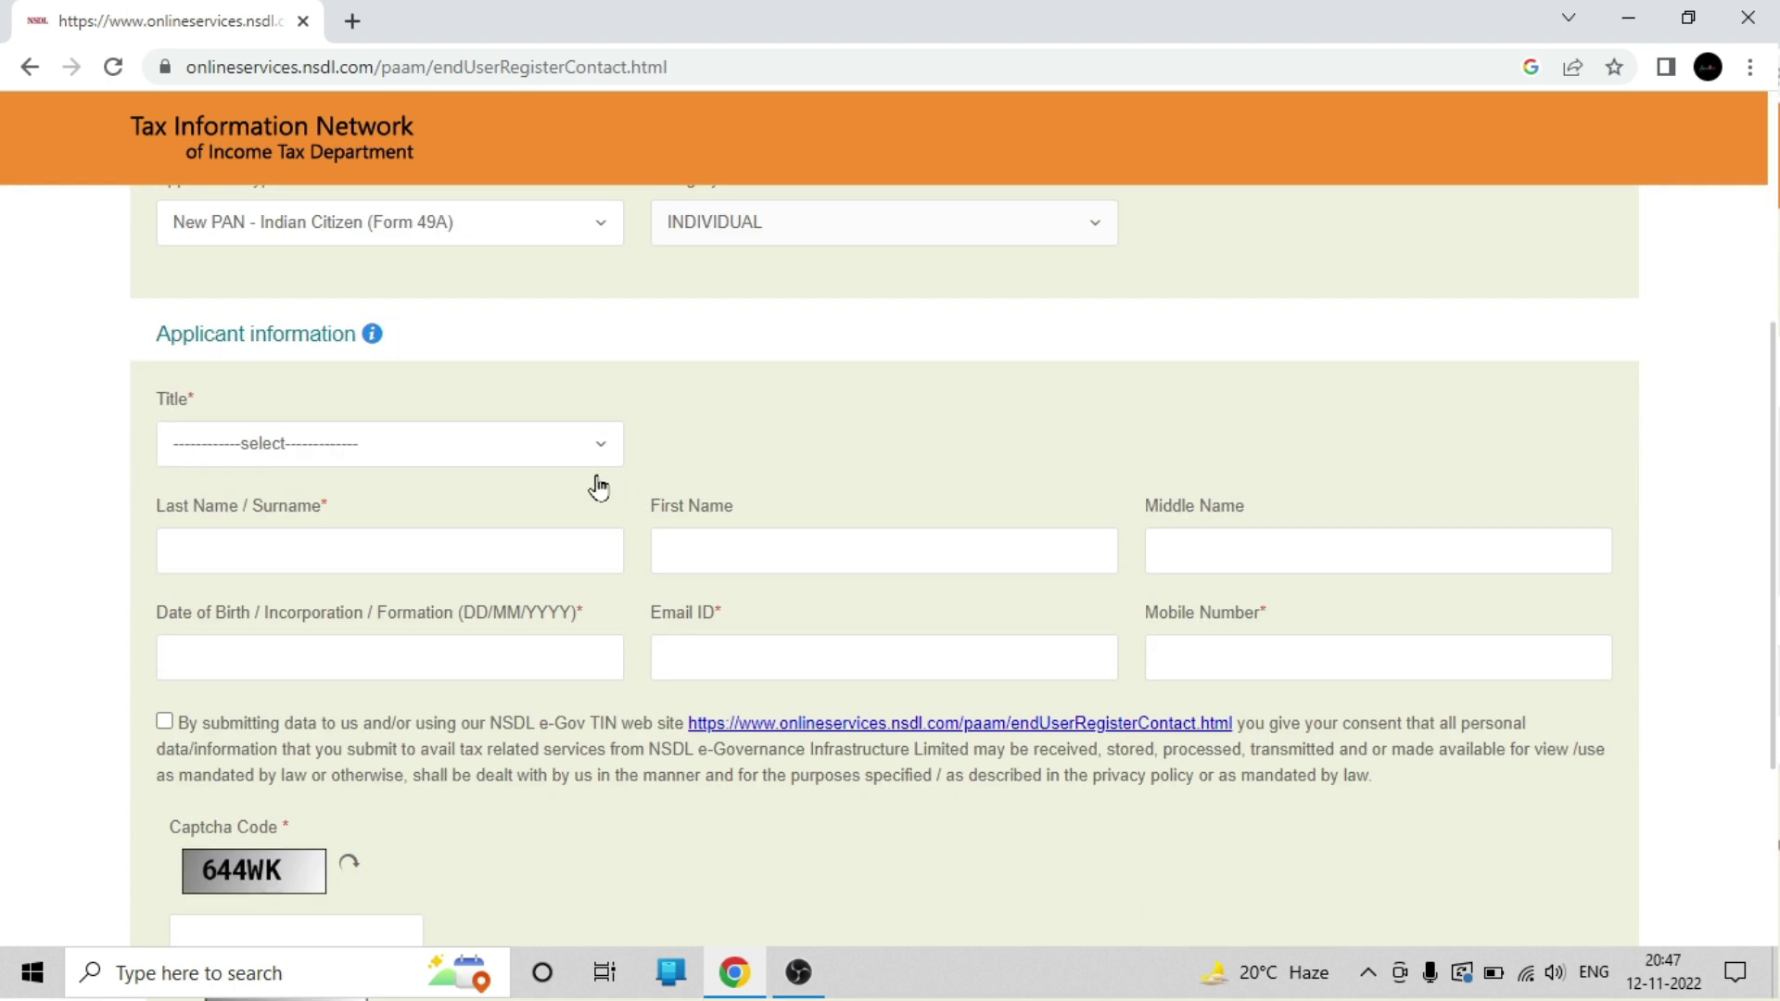
left_click(242, 454)
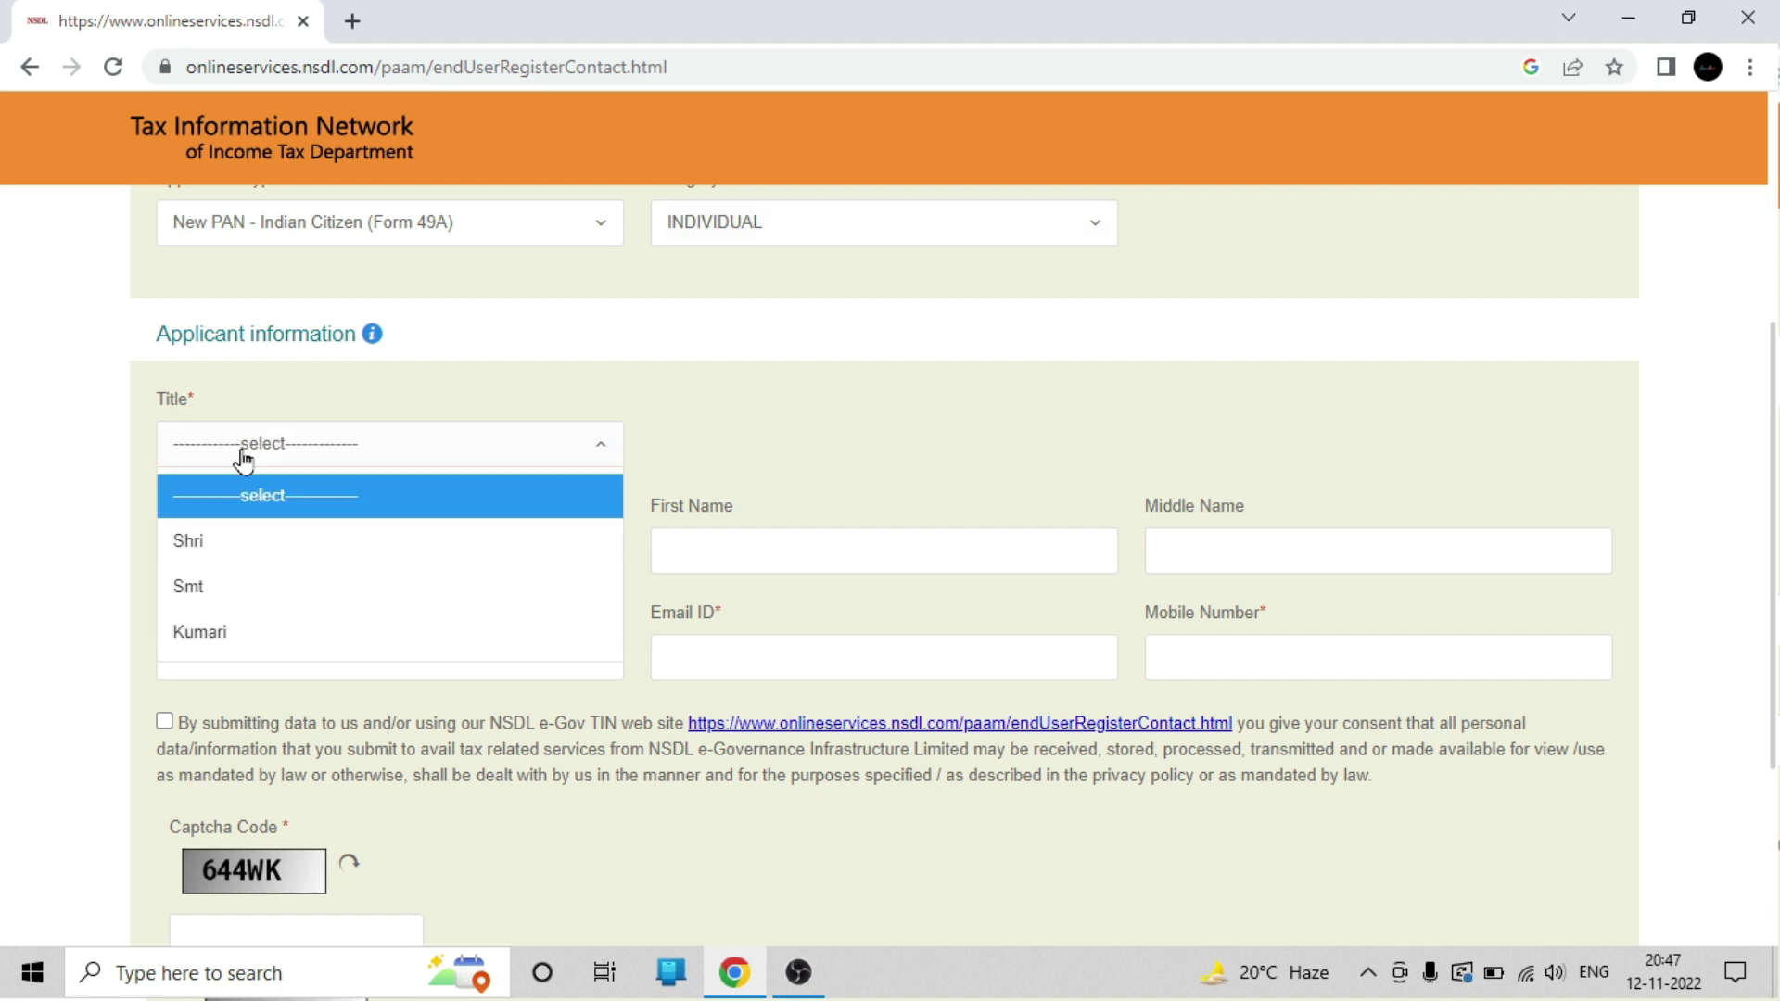
left_click(224, 633)
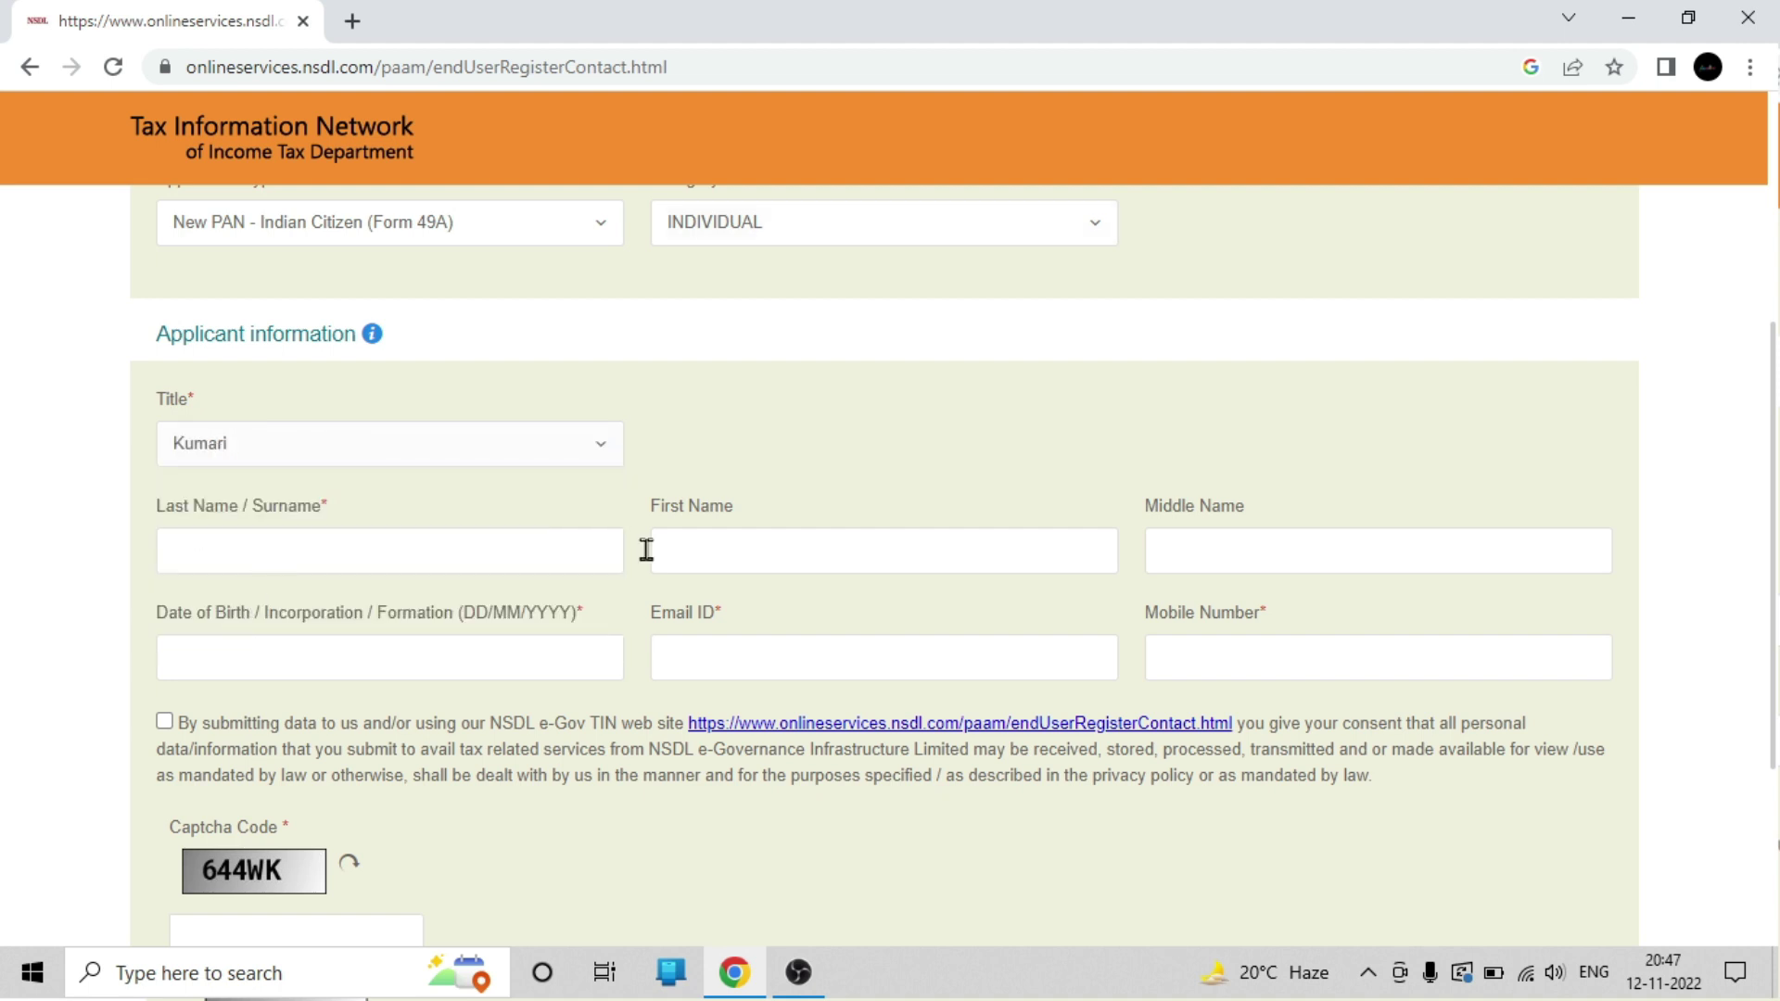
left_click(823, 550)
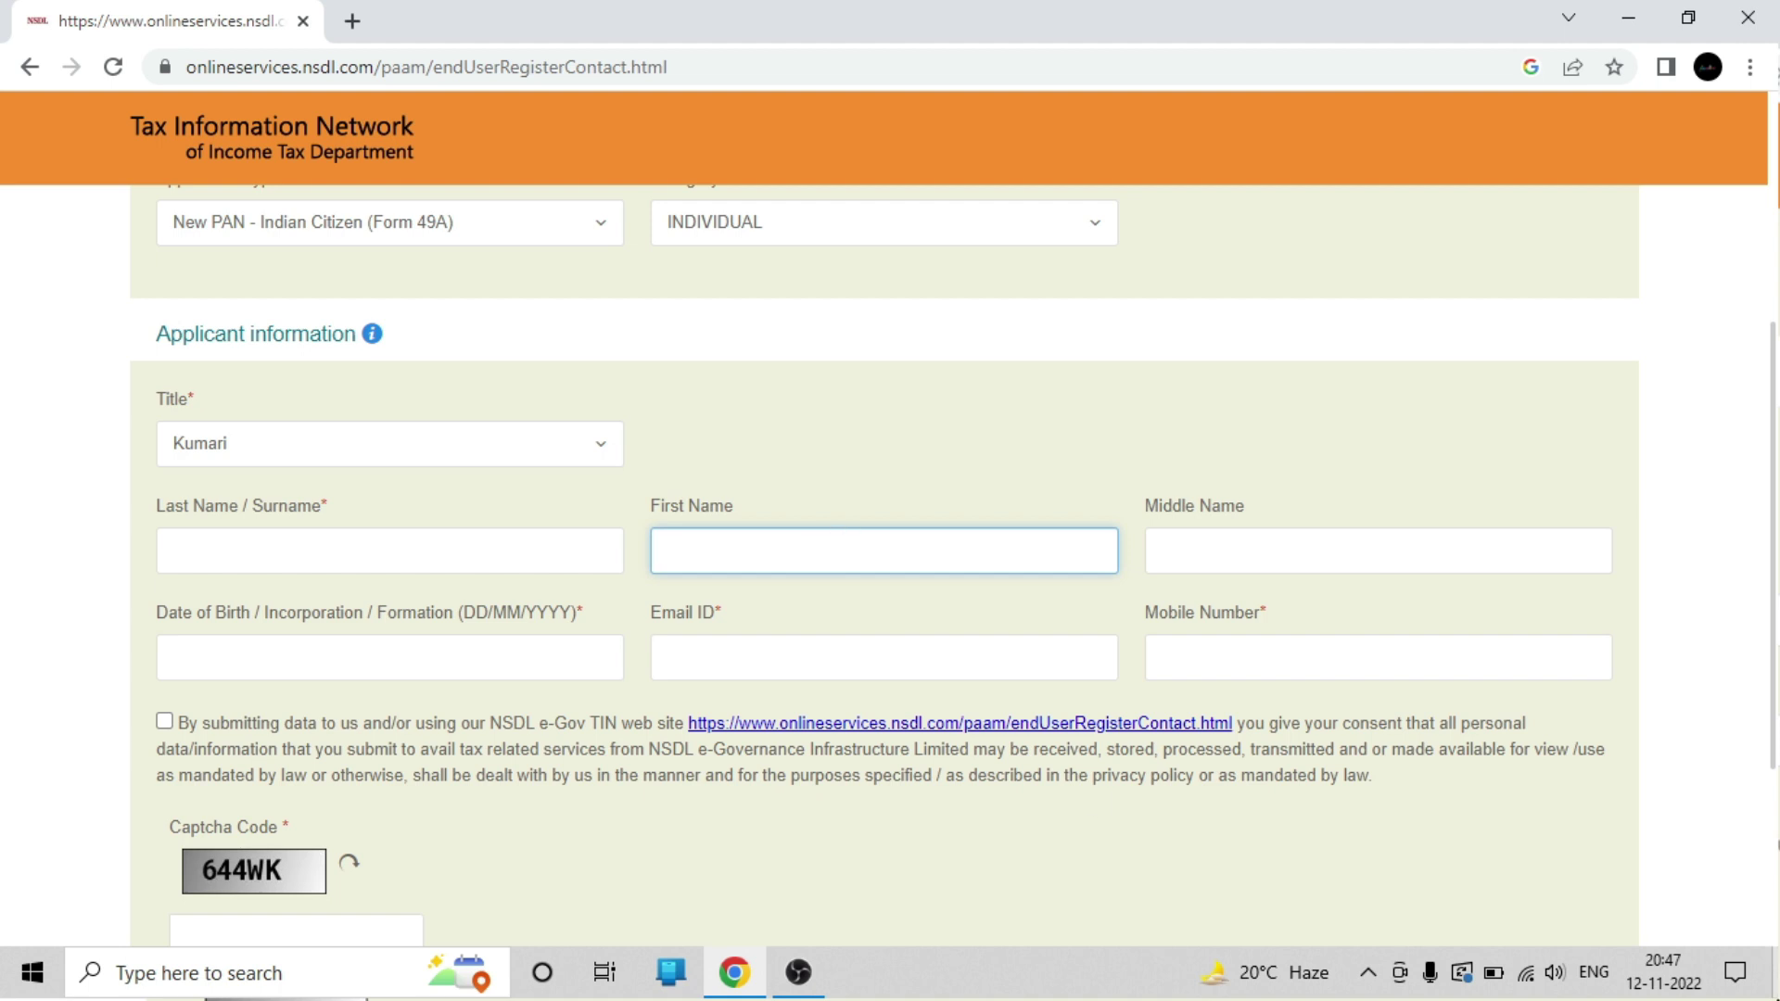
Enter the applicant's surname and pick the birth year and day in the Date of Birth calendar
left_click(323, 556)
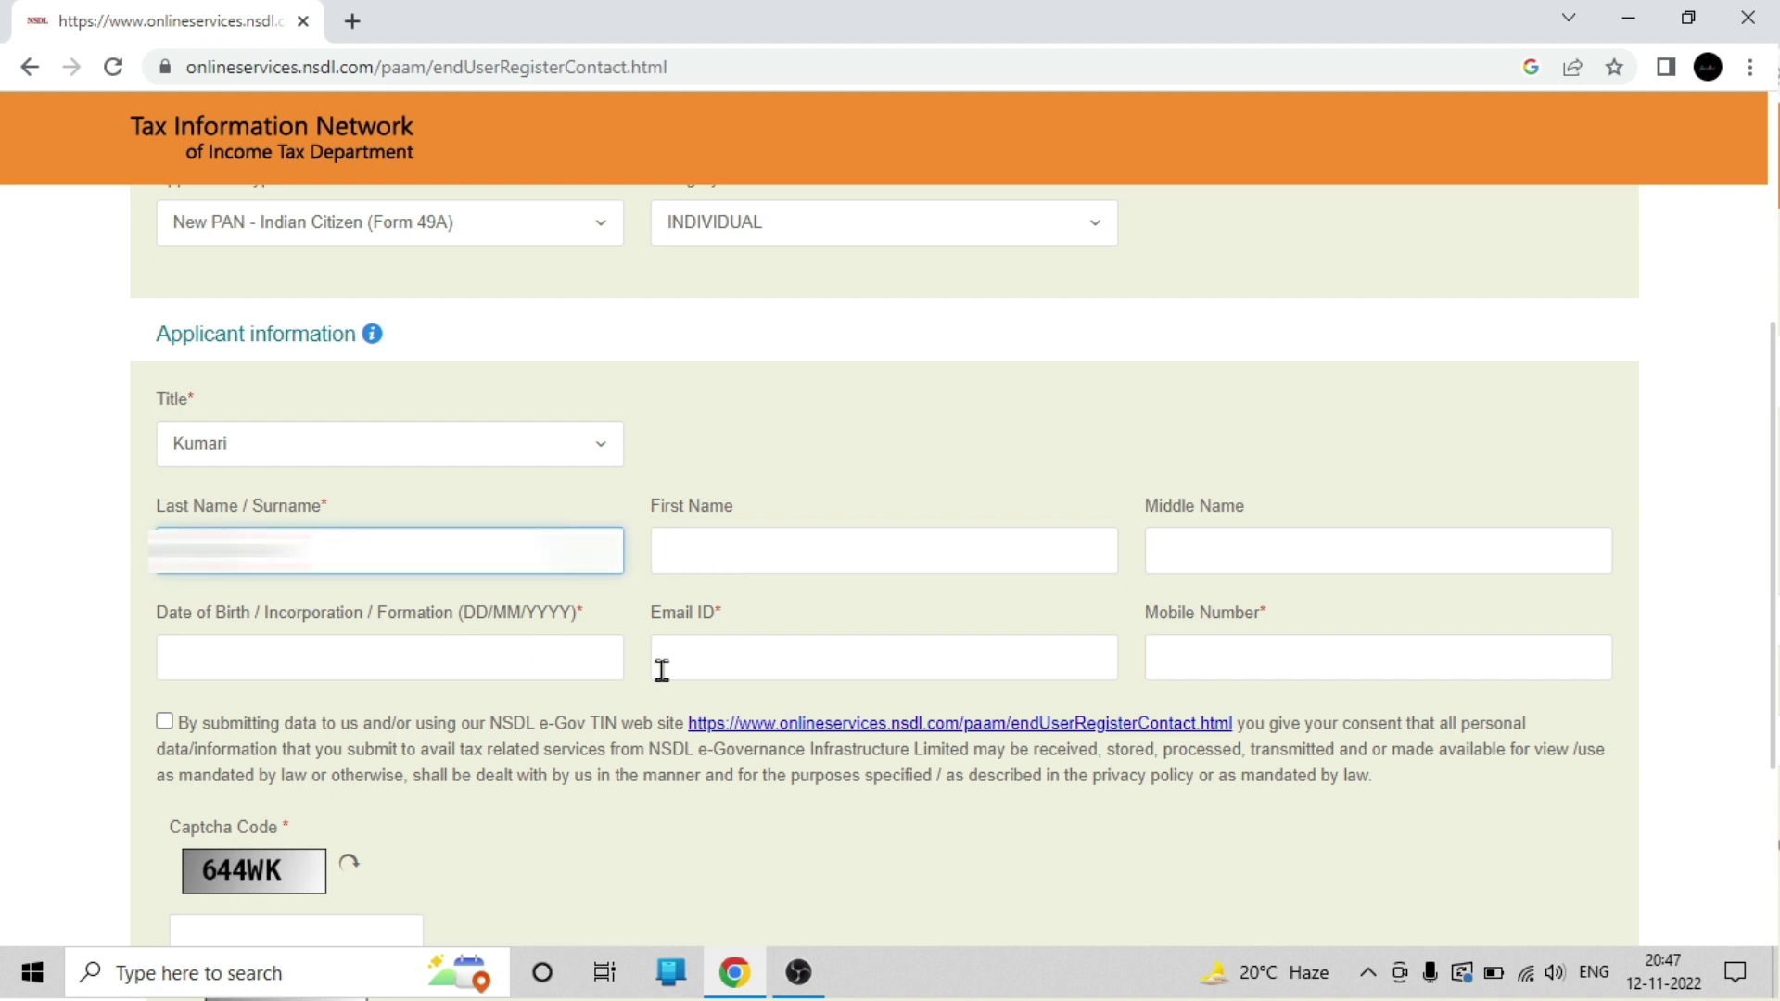
left_click(520, 658)
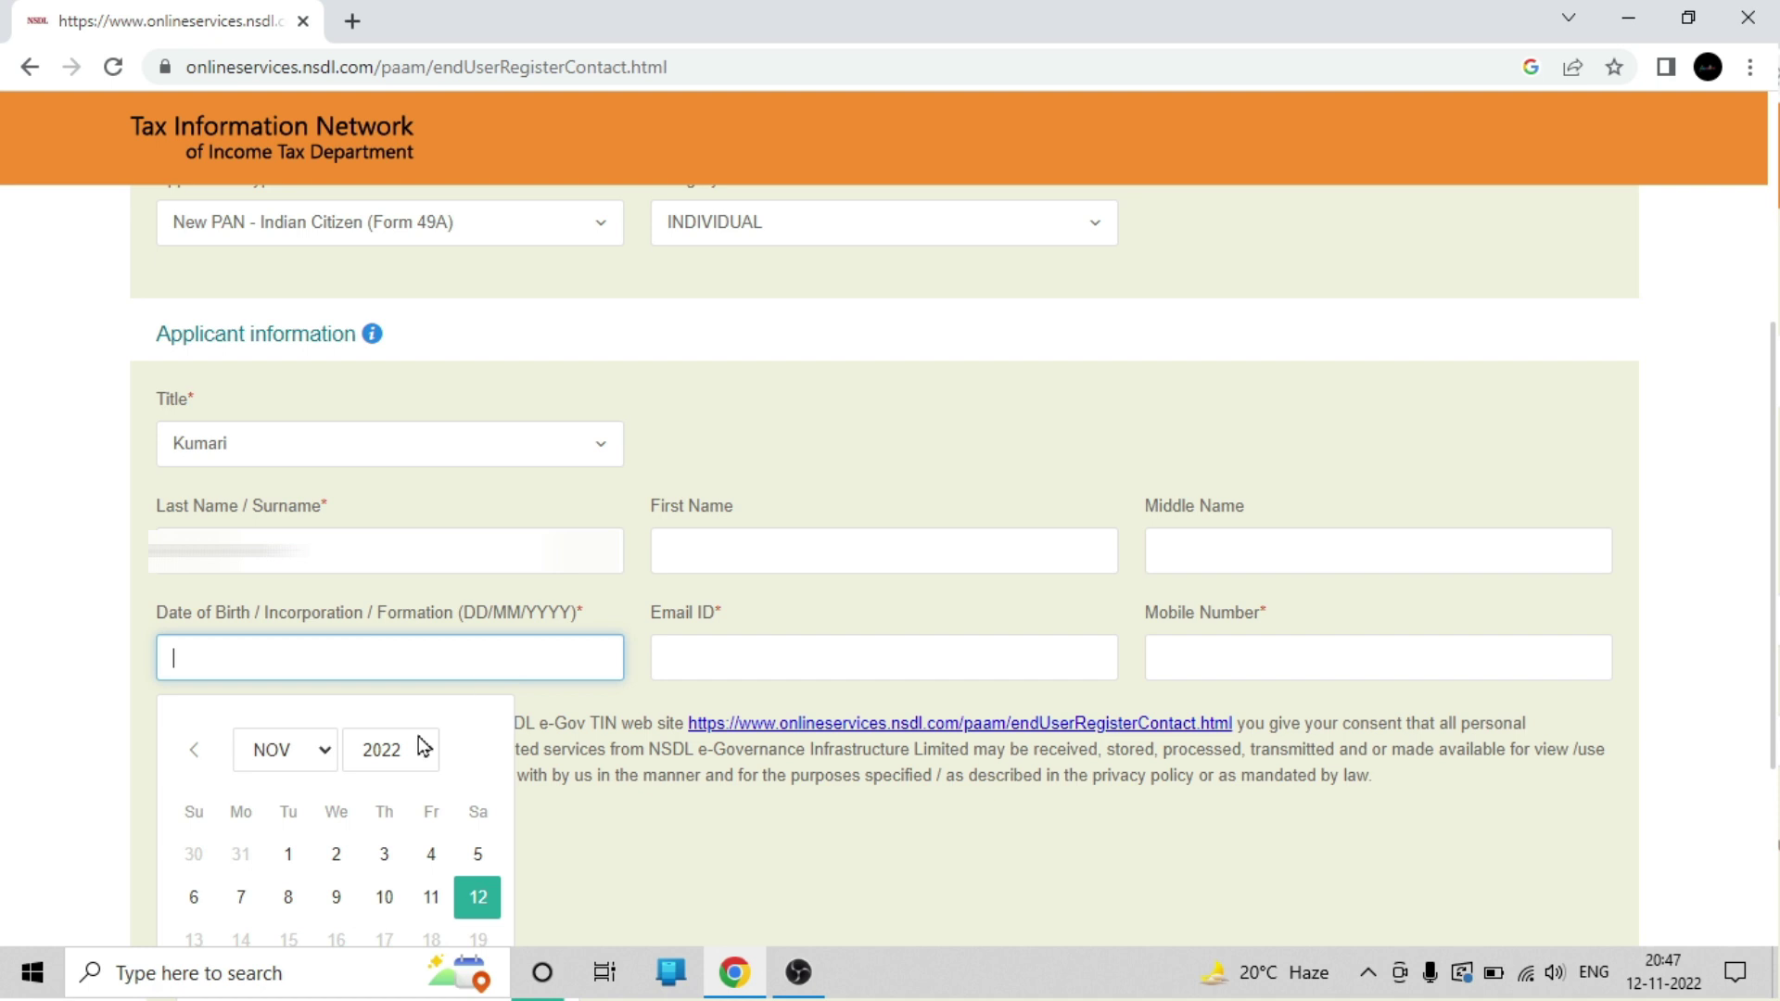
left_click(374, 760)
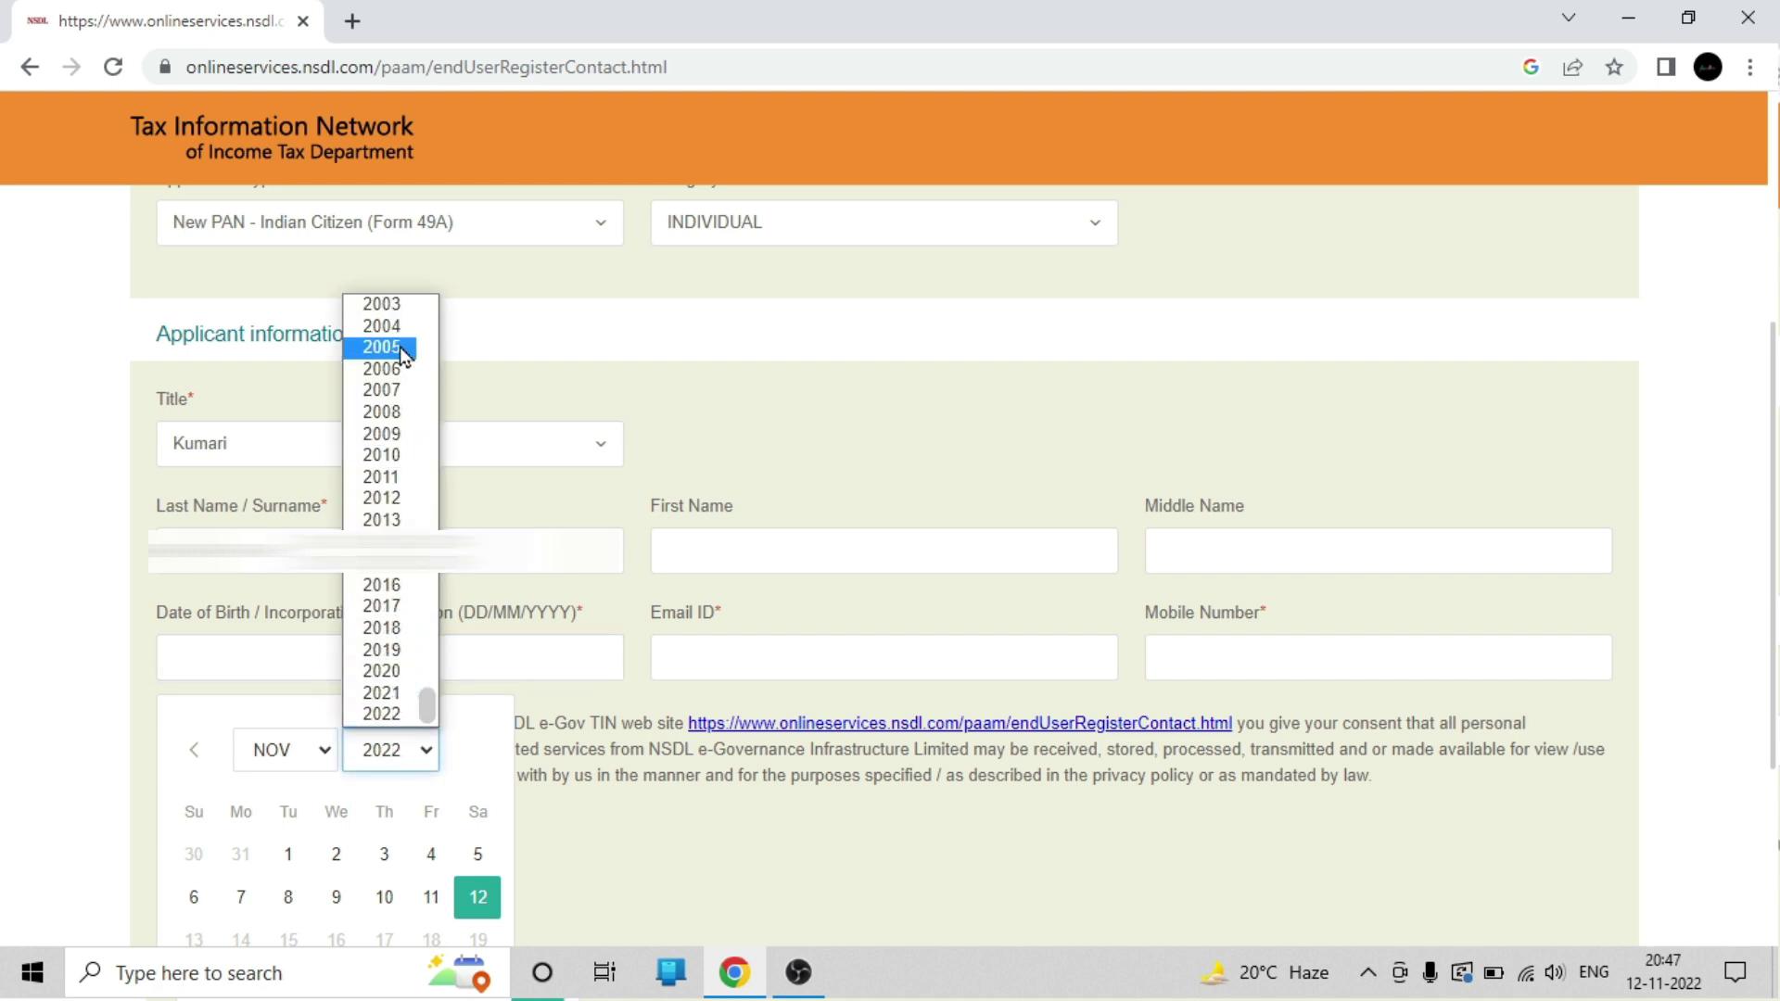
scroll(390, 324, "up", 4)
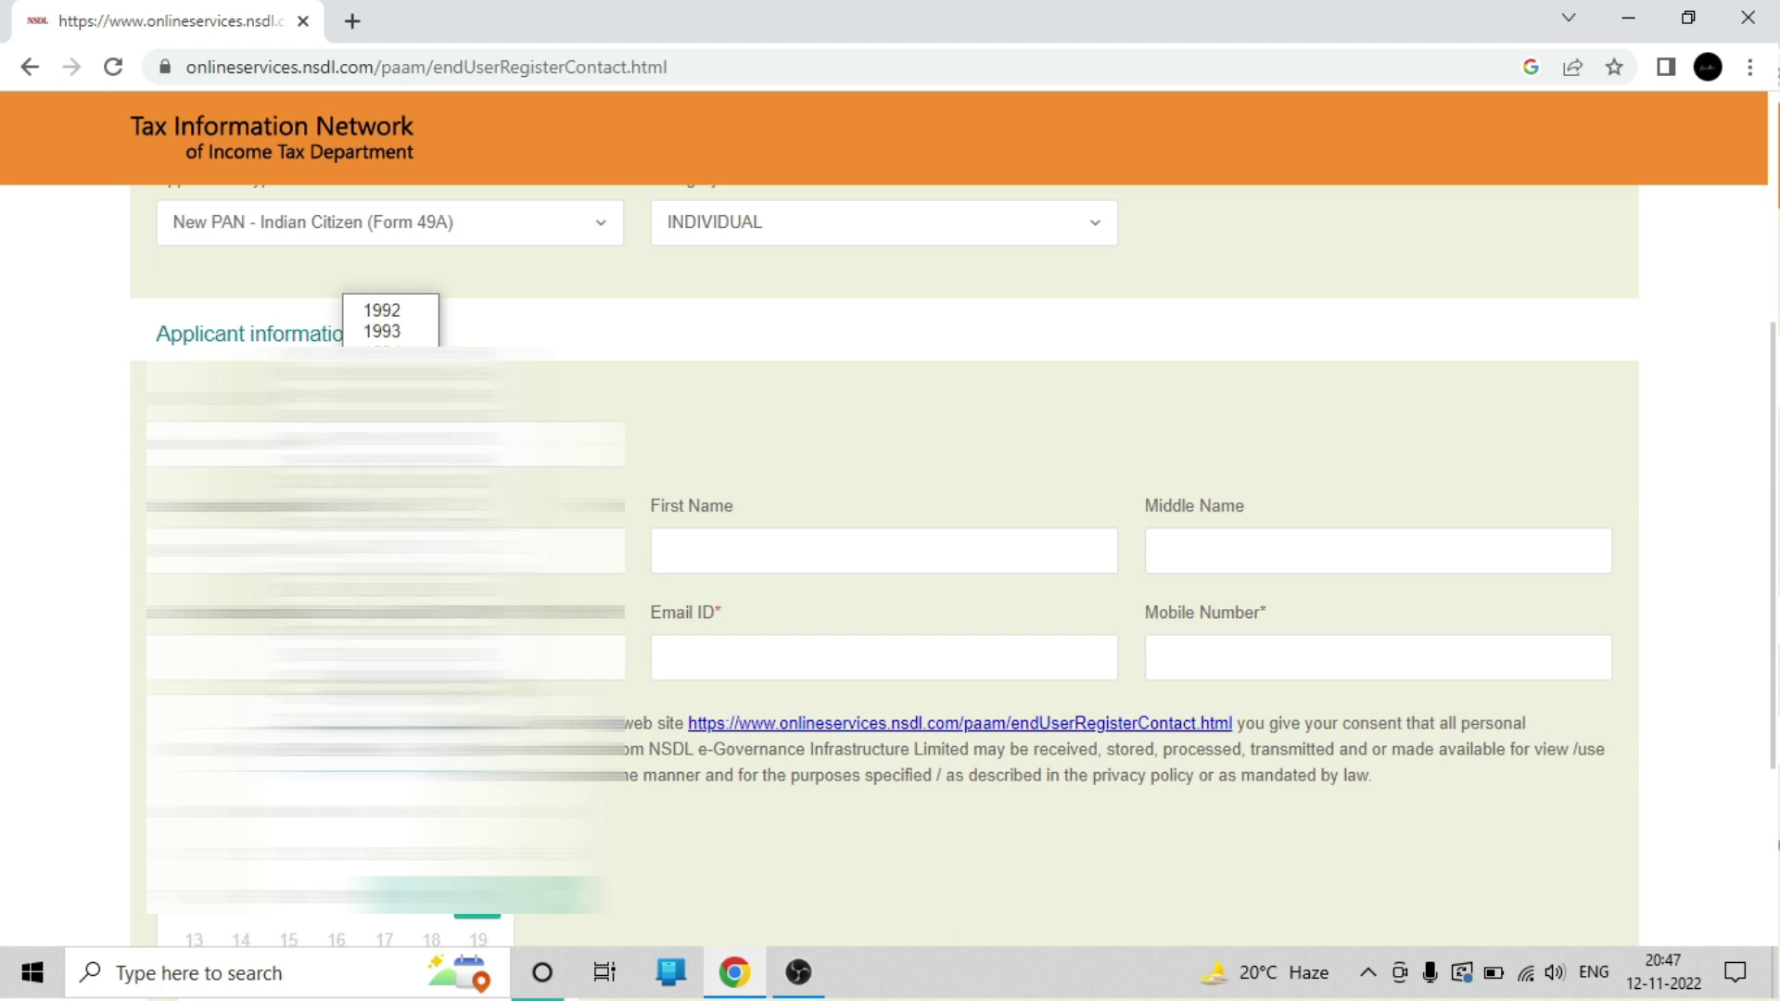
scroll(390, 324, "down", 1)
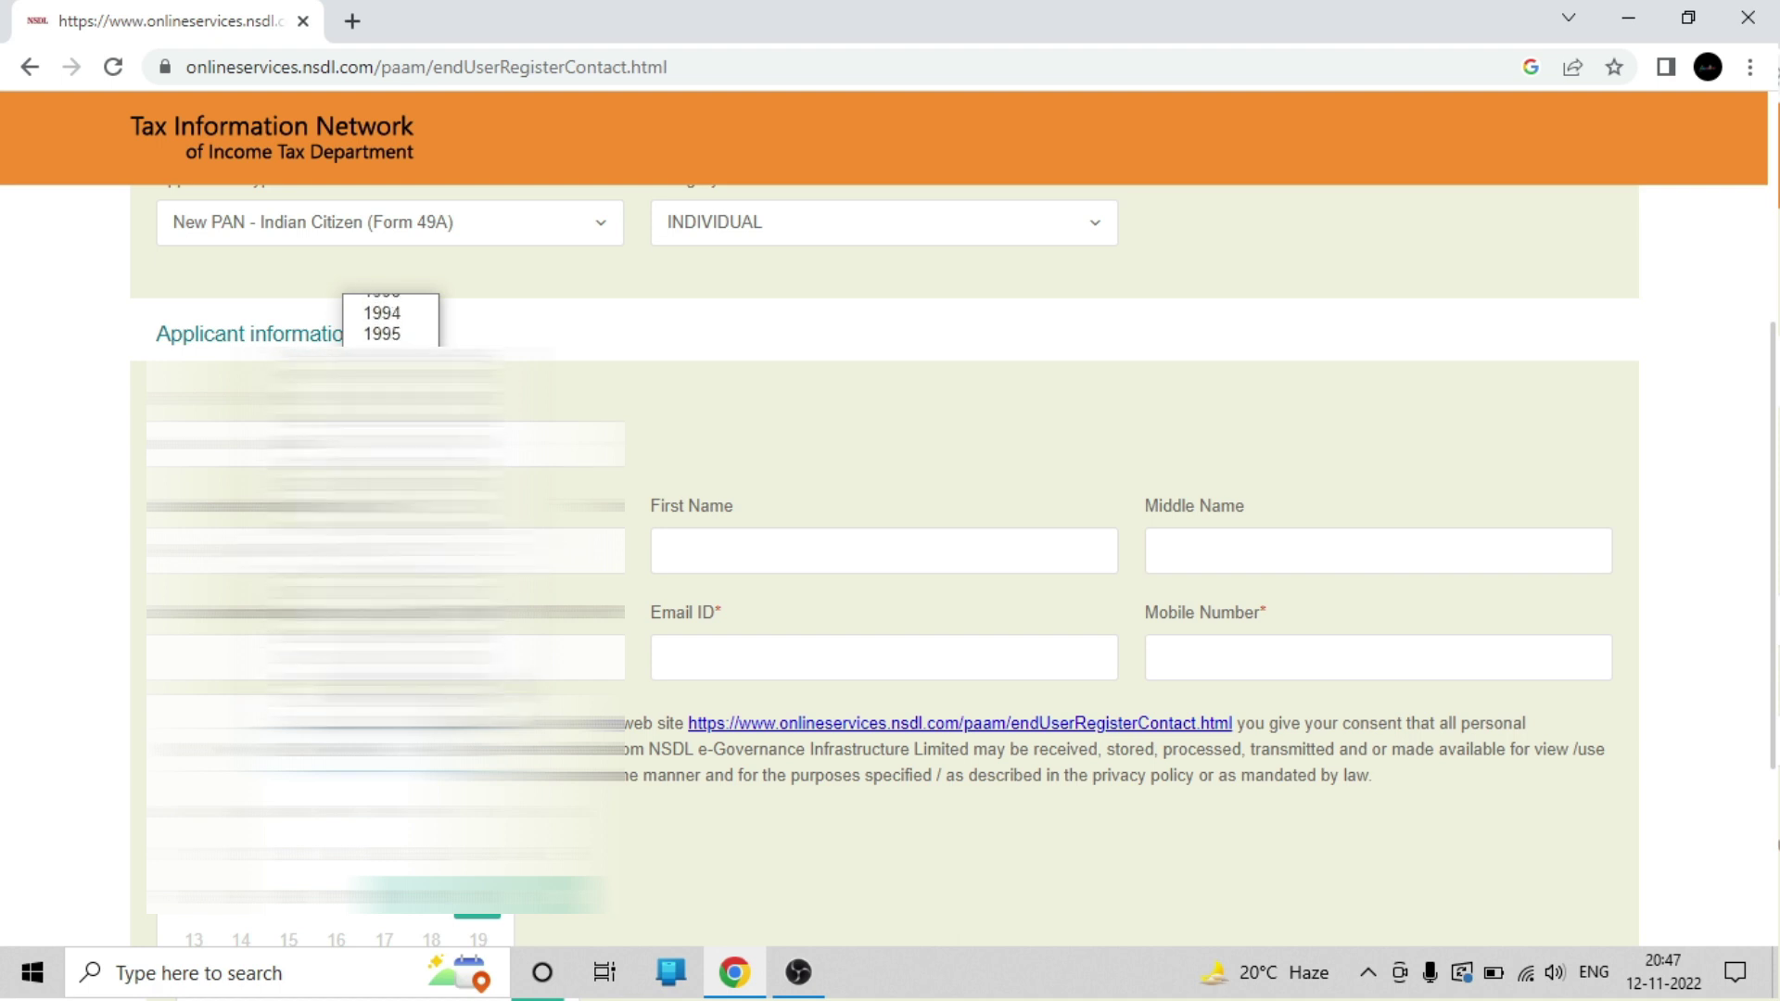
scroll(389, 325, "down", 1)
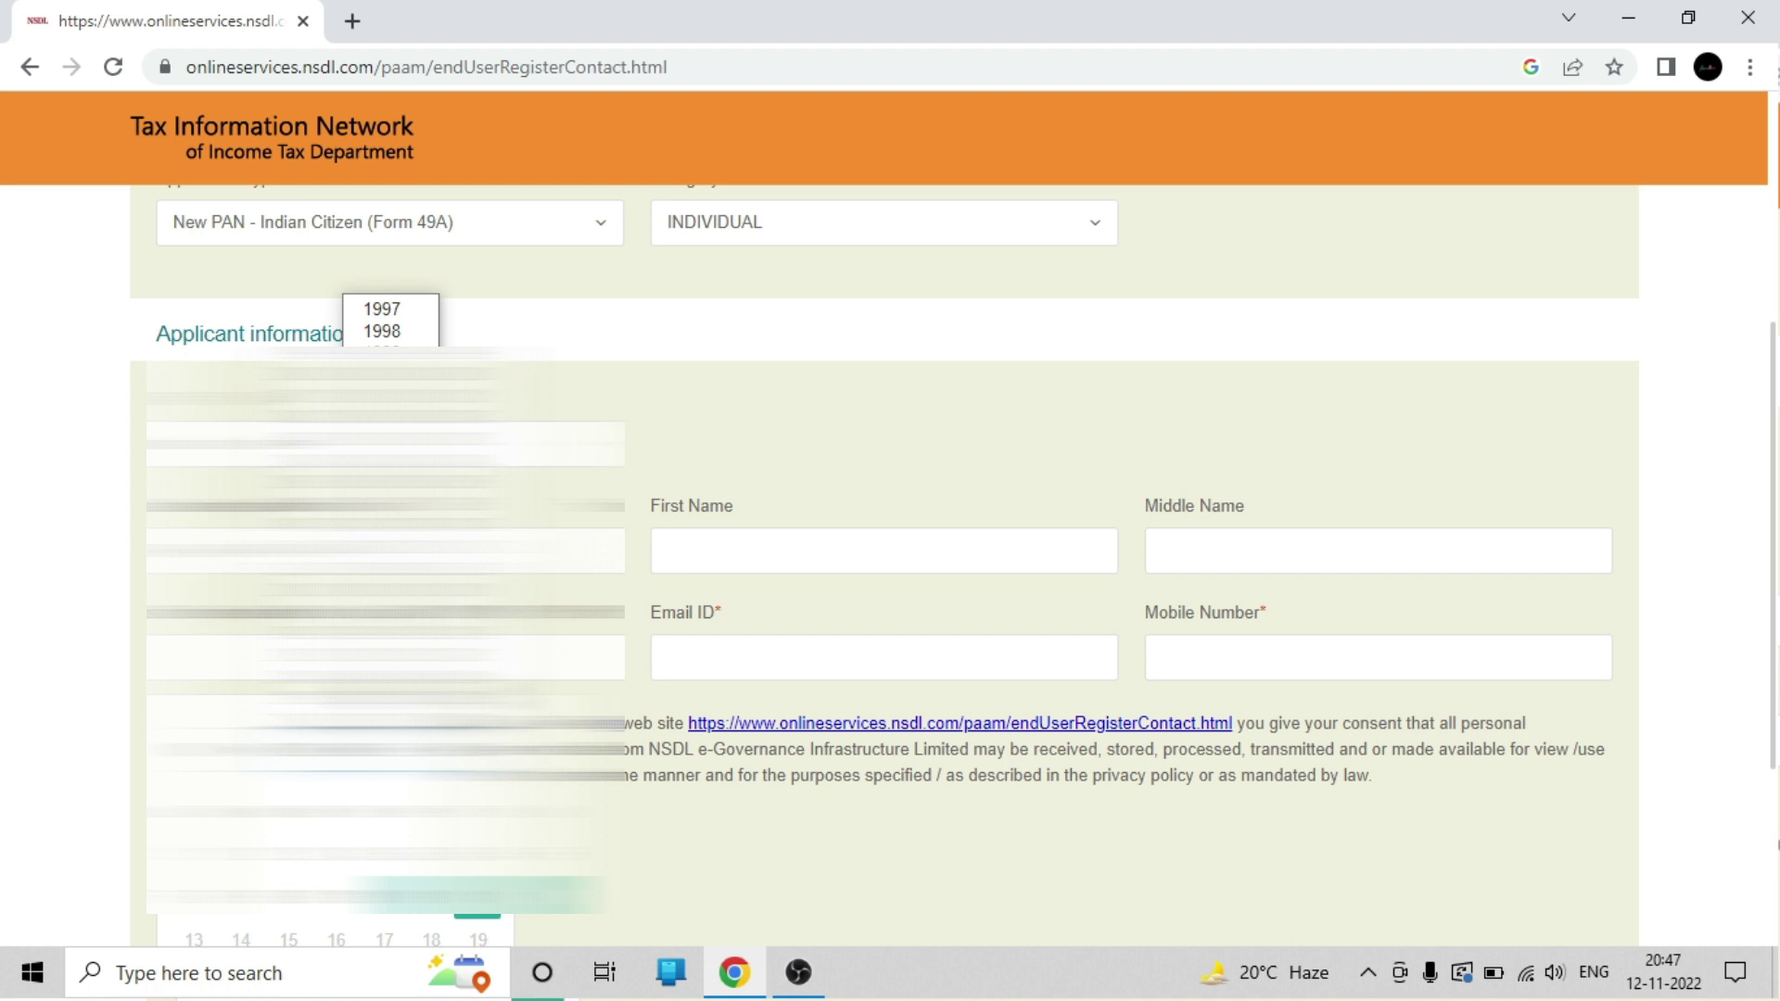
left_click(389, 376)
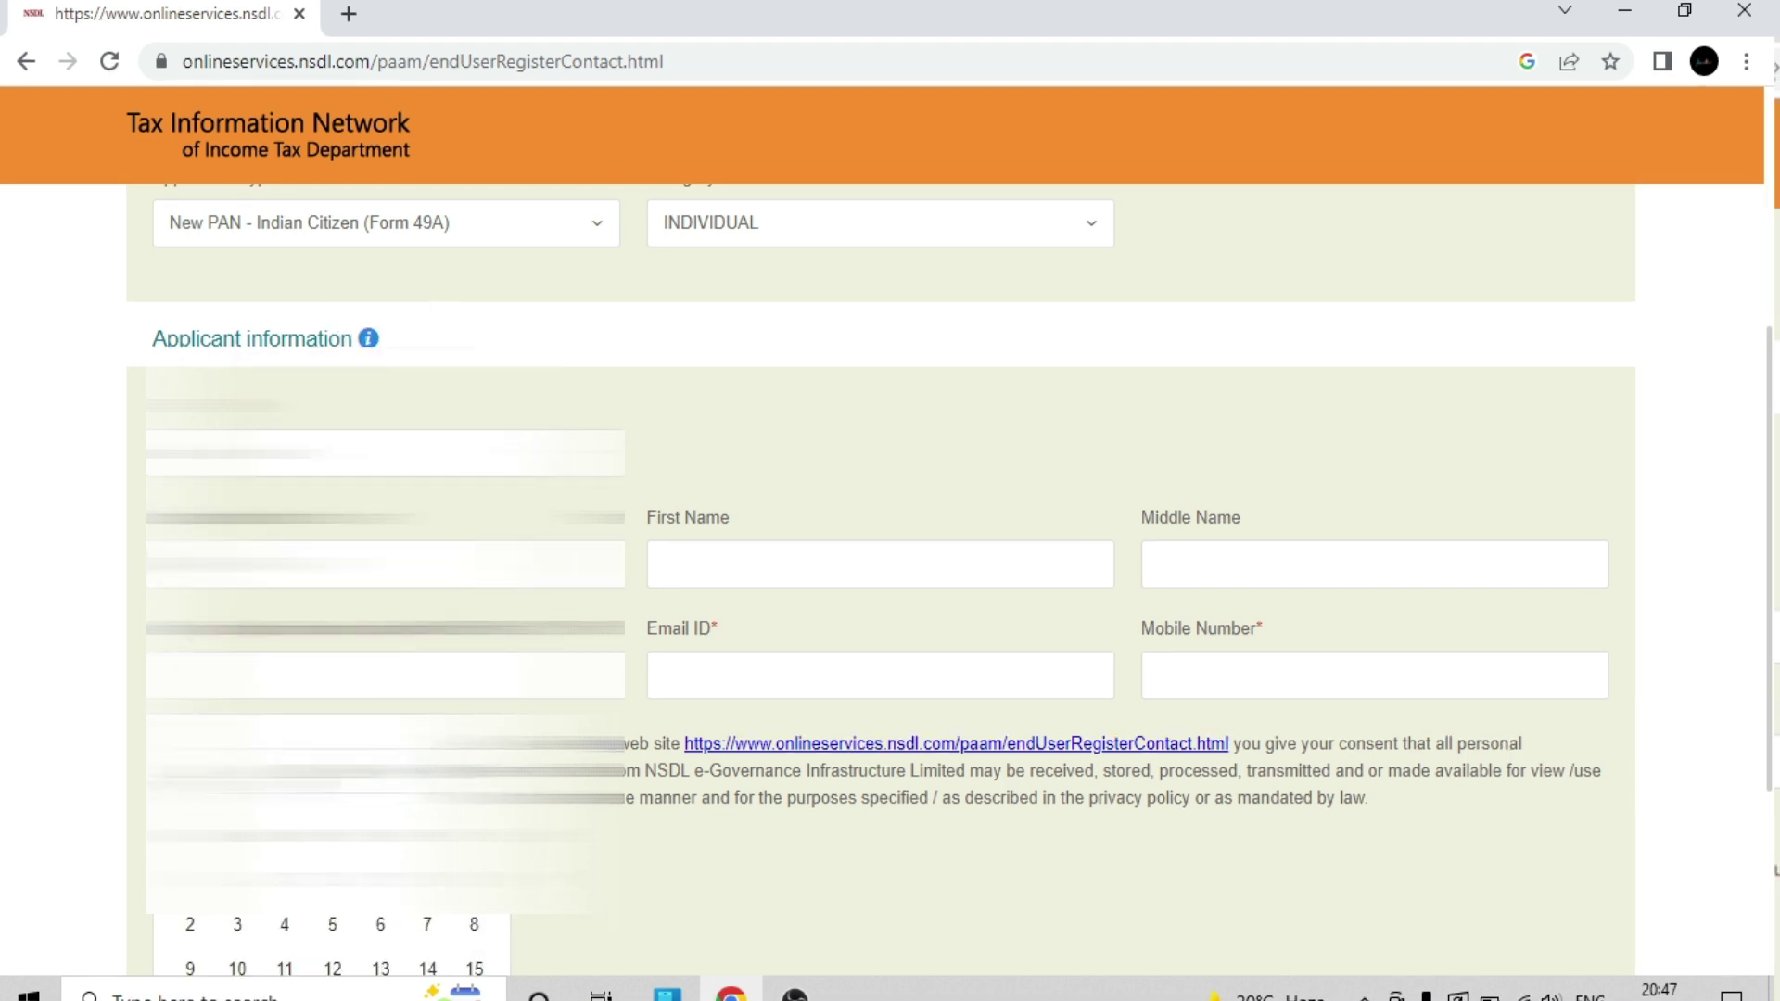
left_click(241, 967)
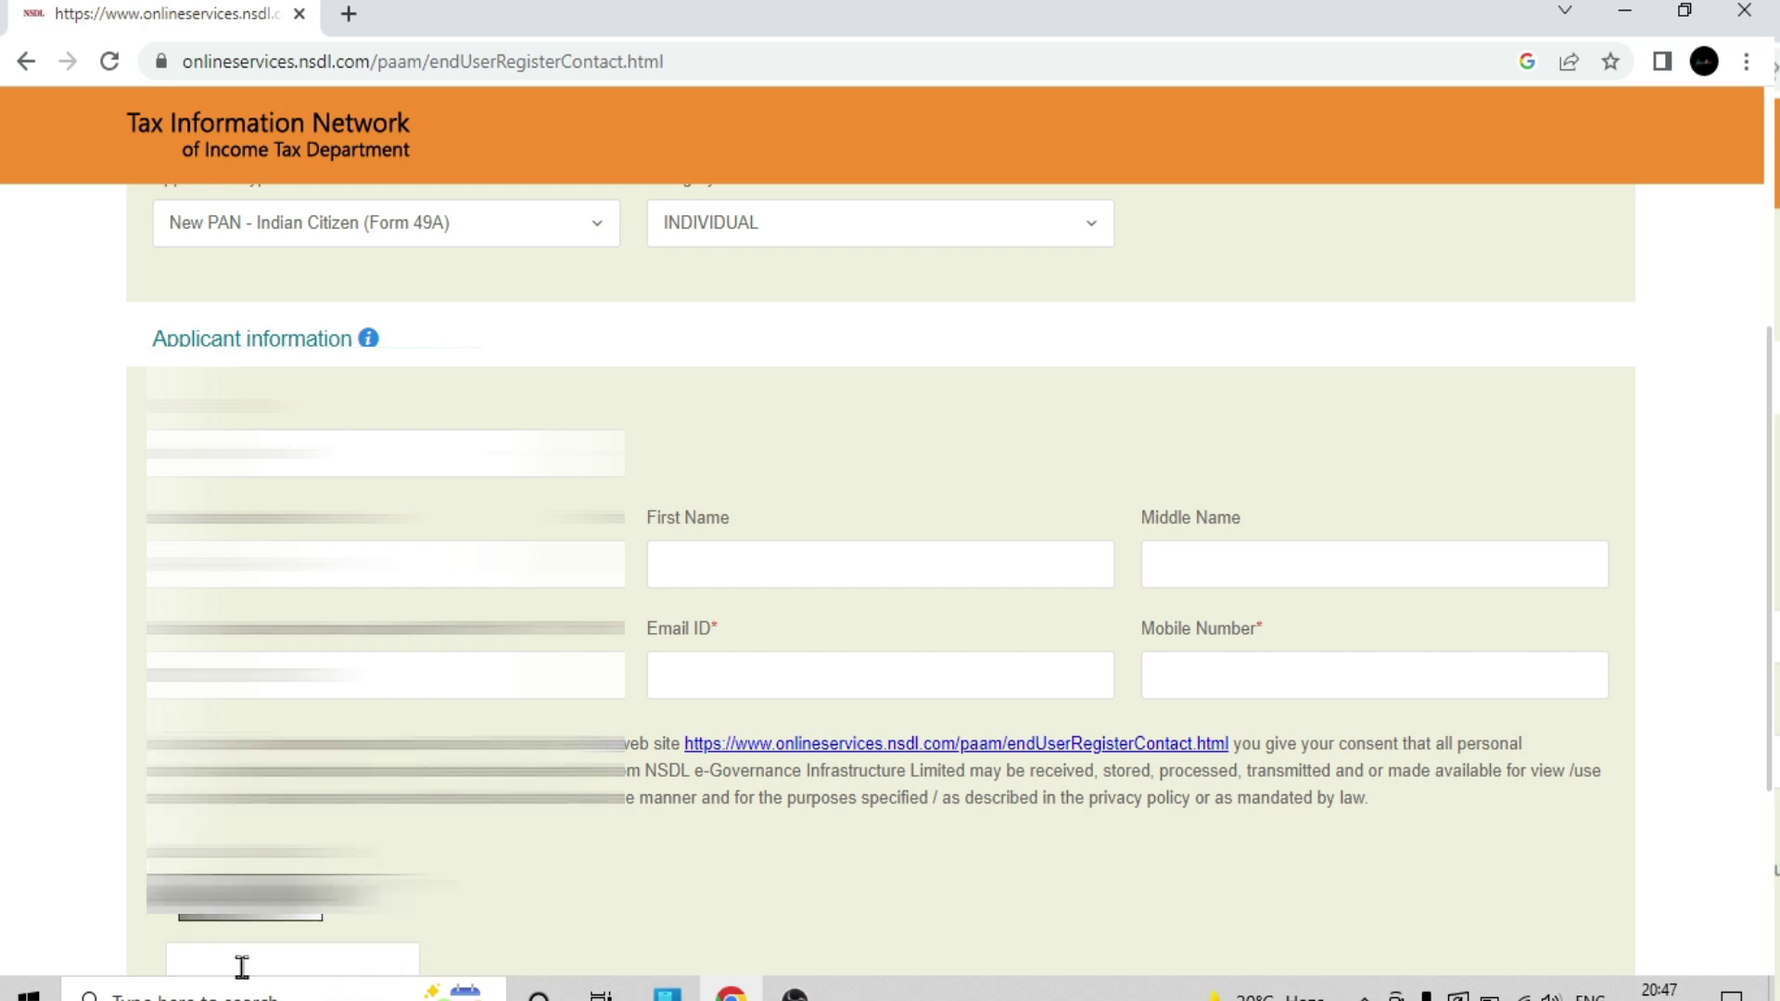
Fill in the applicant's email ID and mobile number
left_click(785, 686)
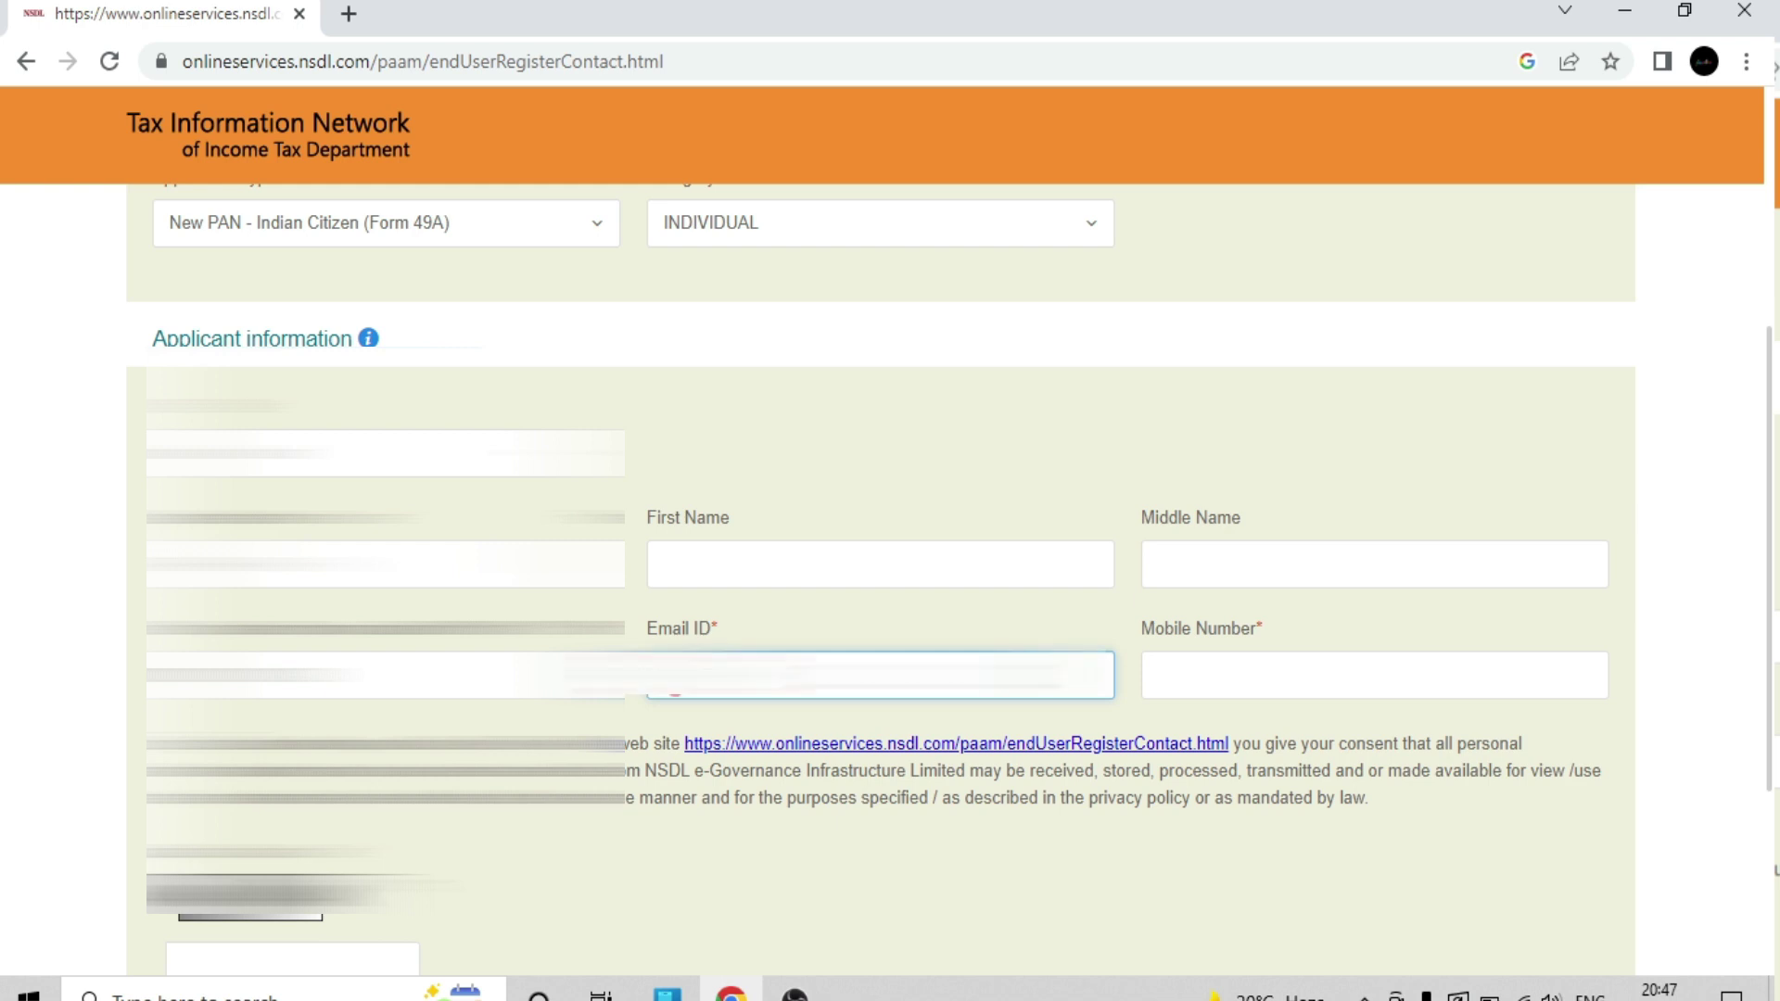
type("????")
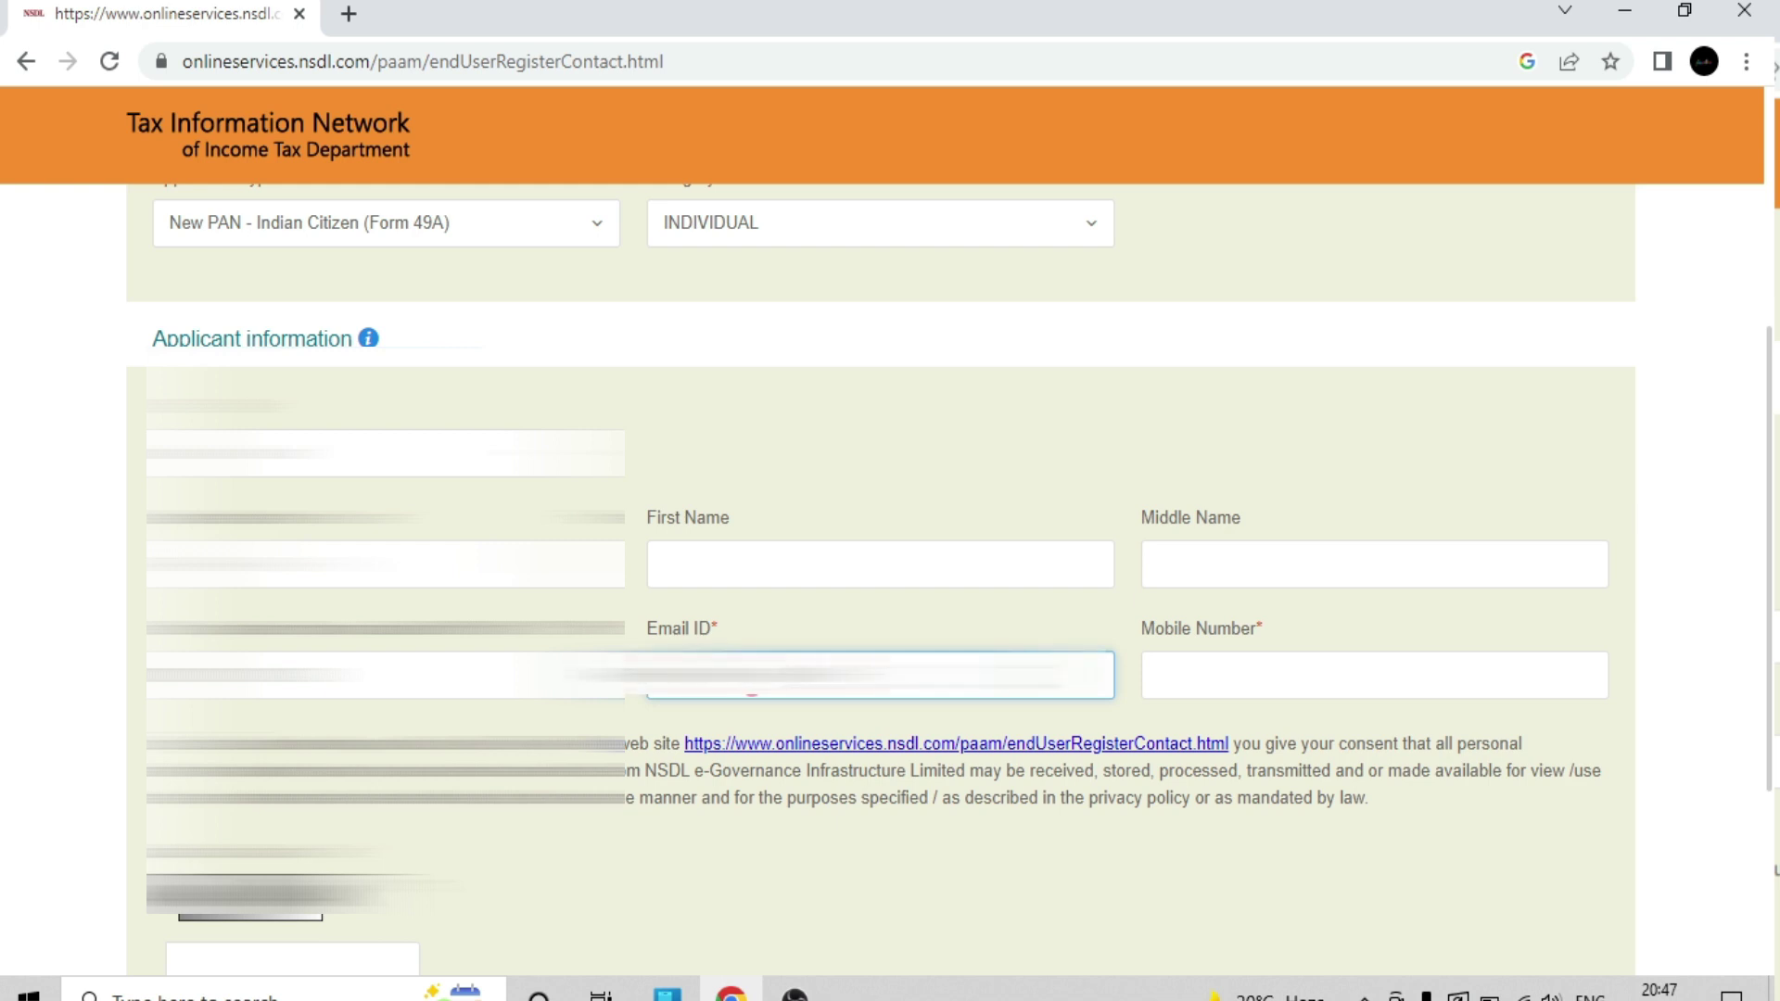
type("?")
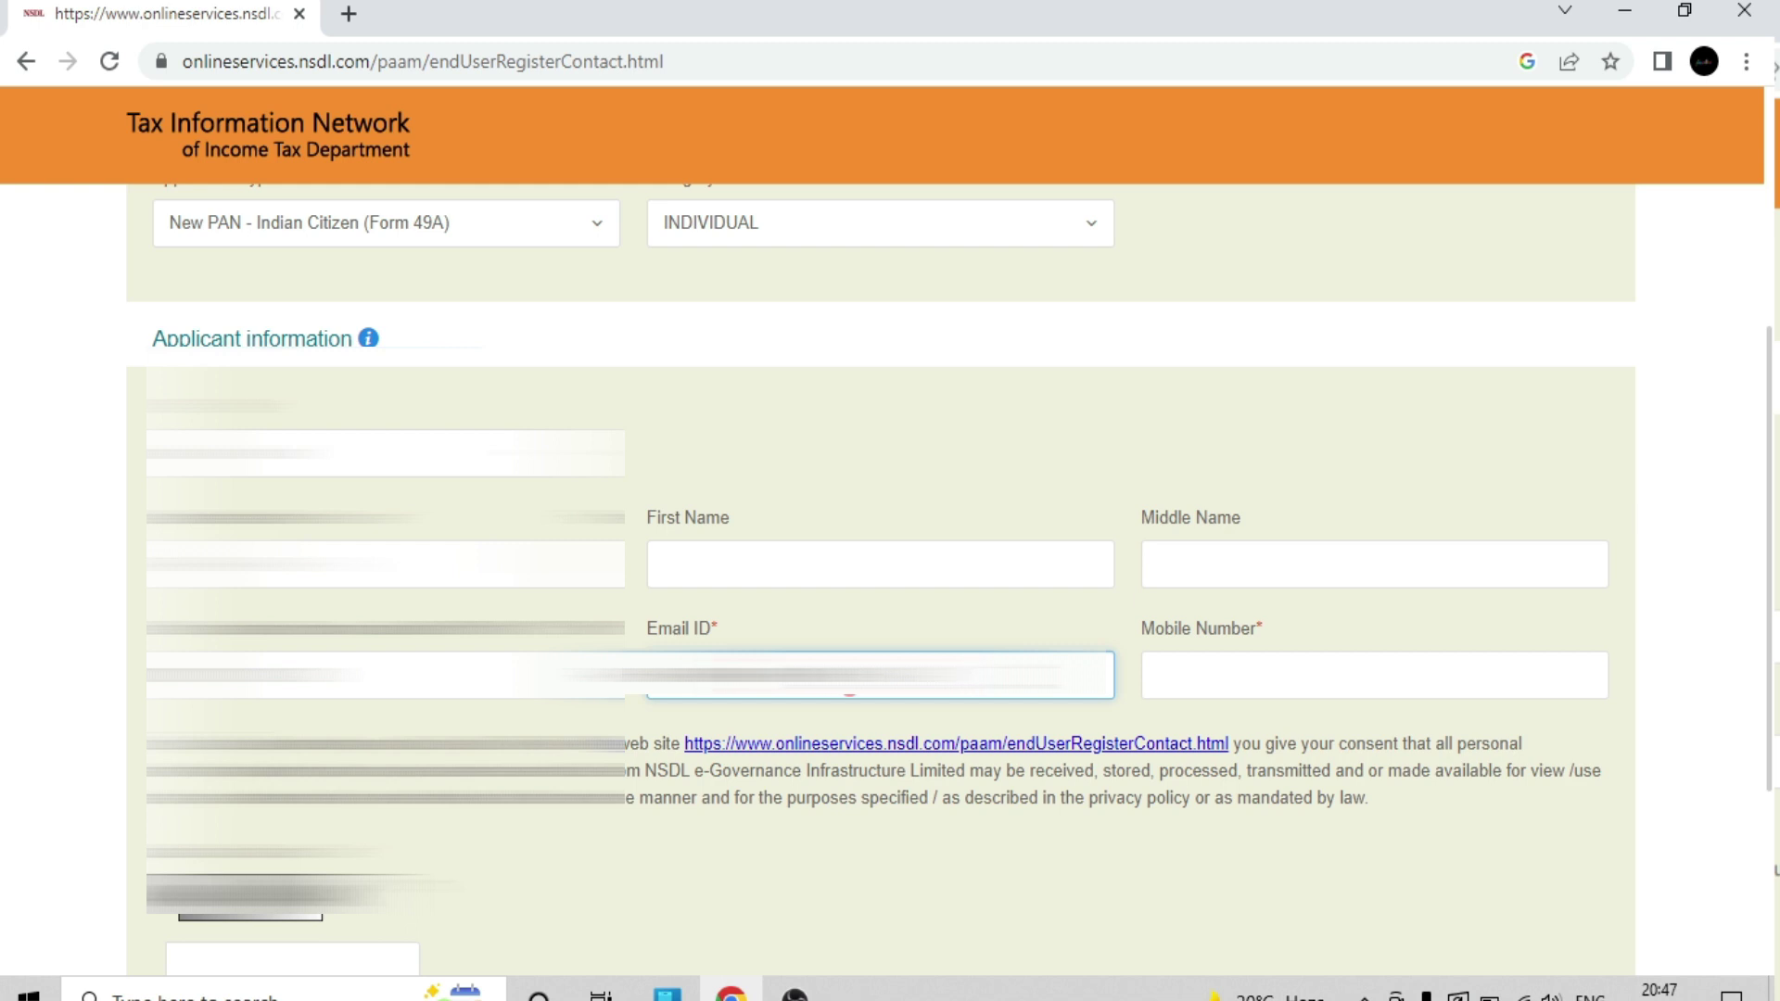
type("??")
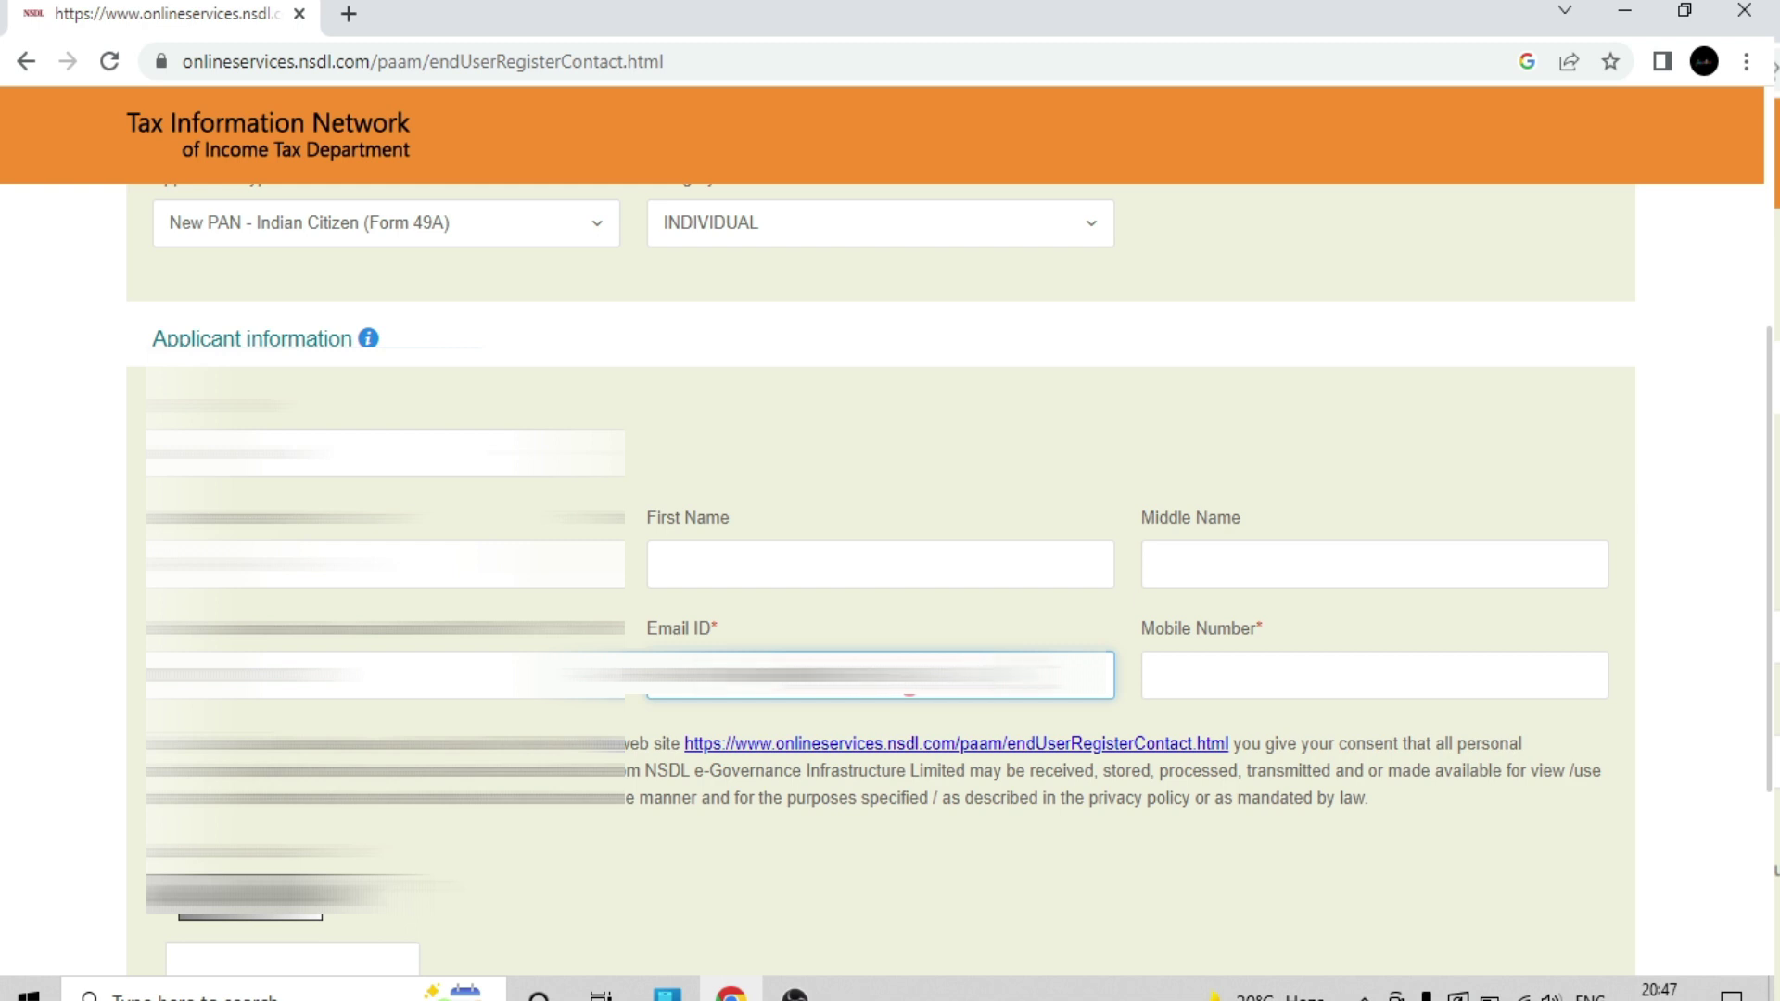
type("?")
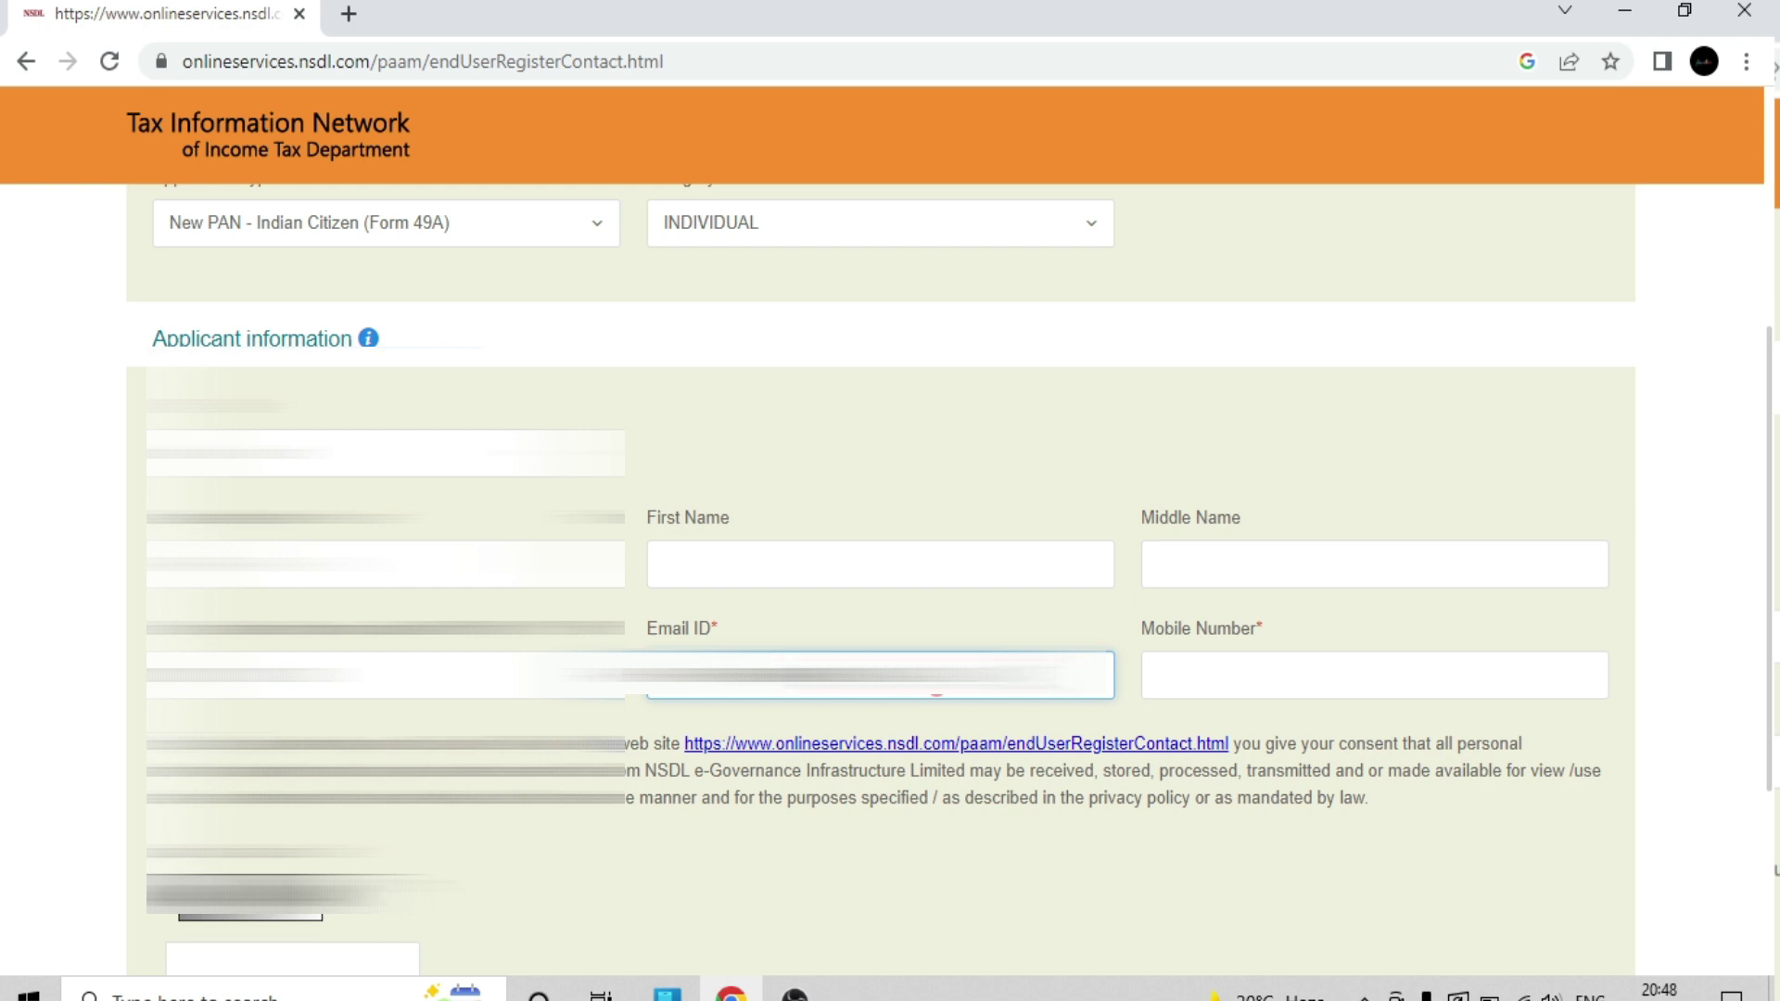
left_click(1151, 690)
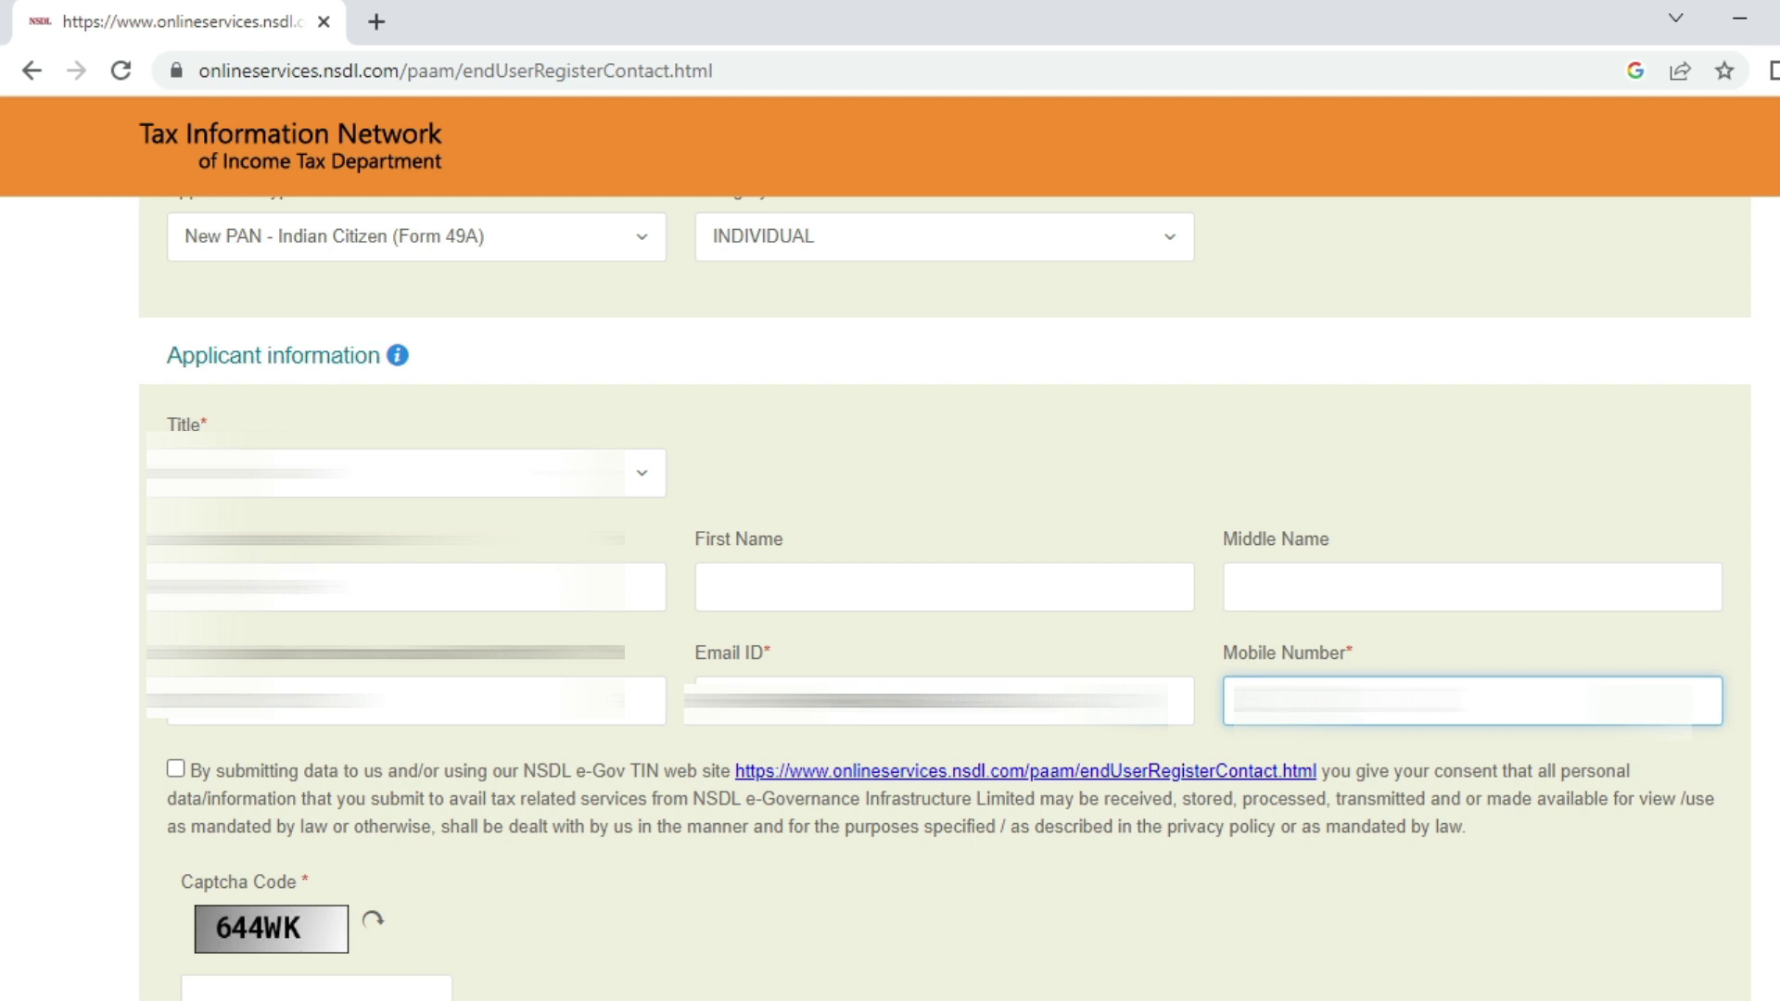
type("??????")
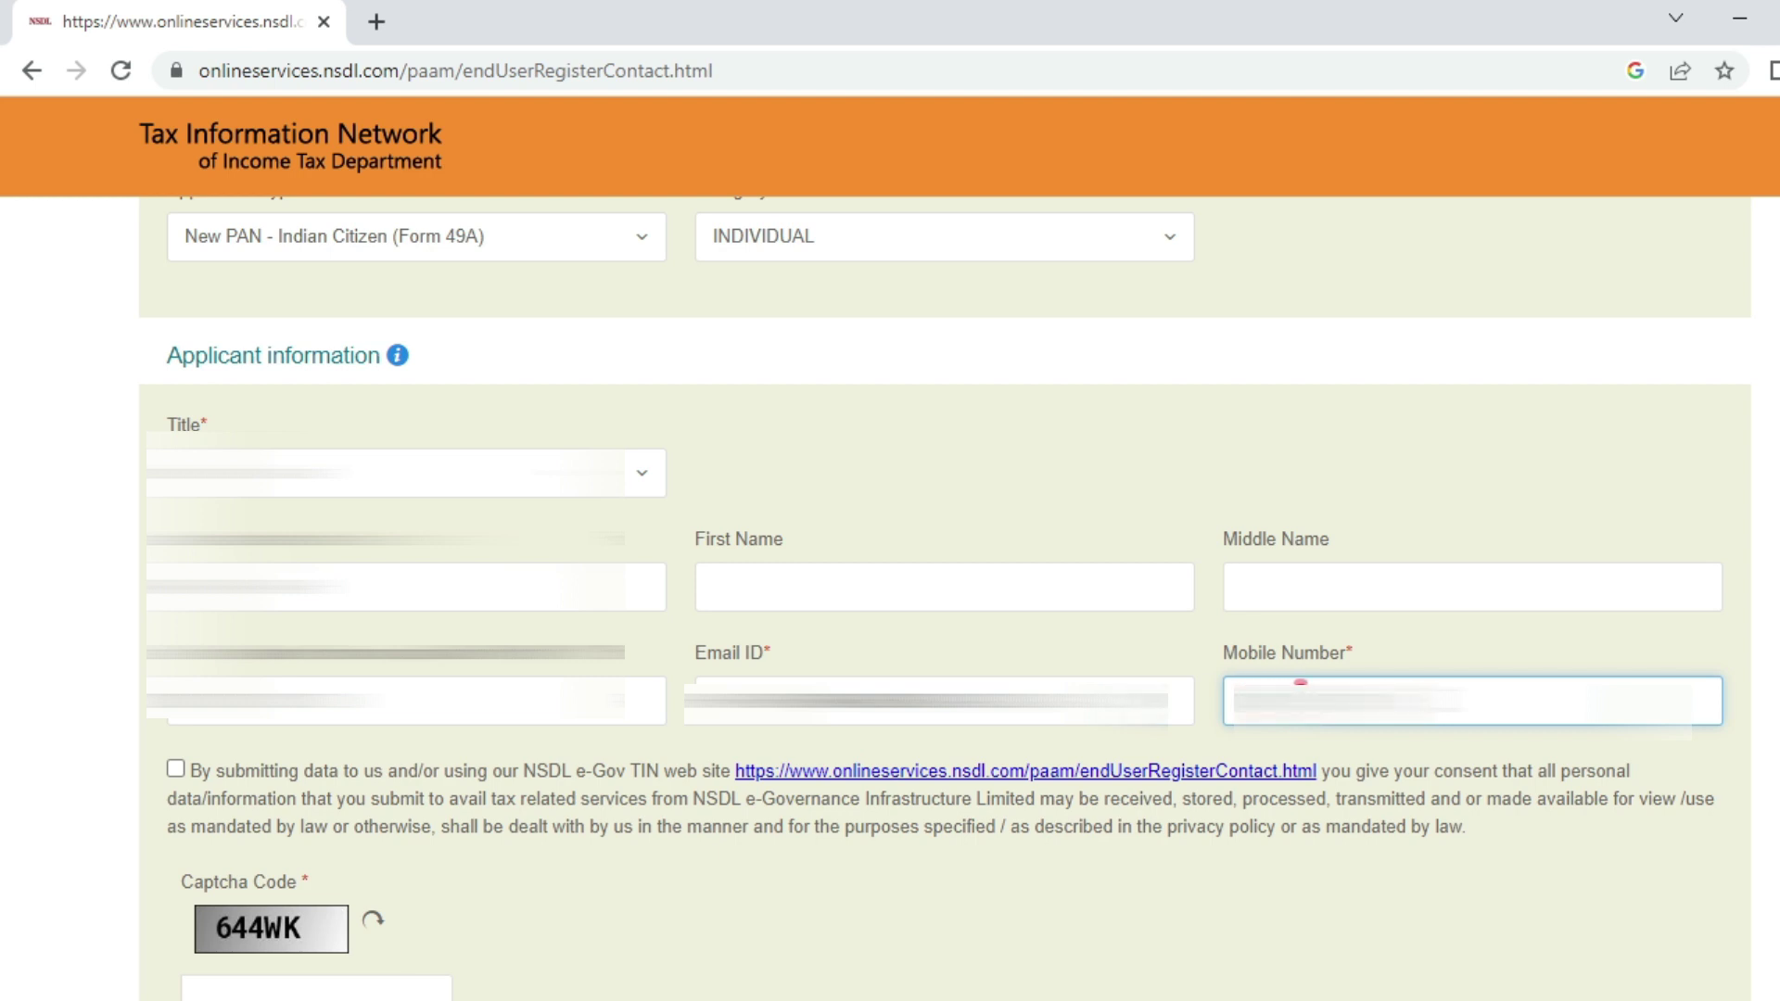
type("????")
Tick the data-use consent box and enter captcha code 644WK
left_click(175, 771)
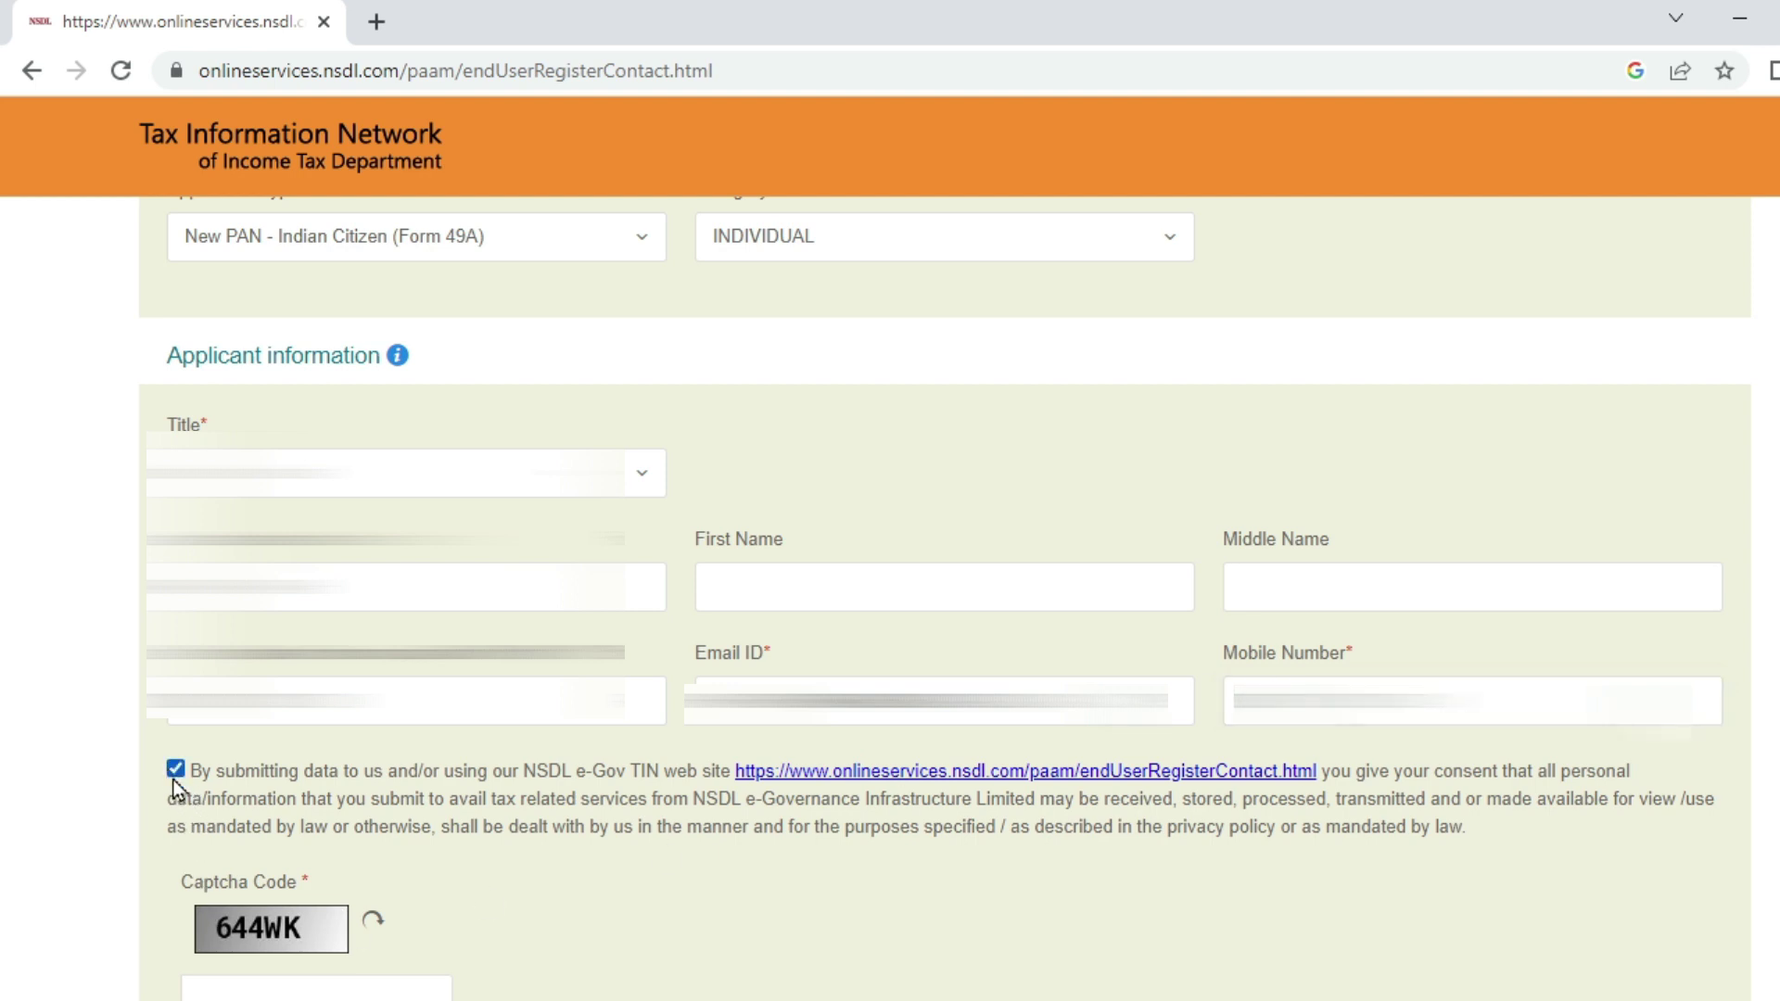
scroll(325, 741, "down", 3)
left_click(407, 650)
type("644")
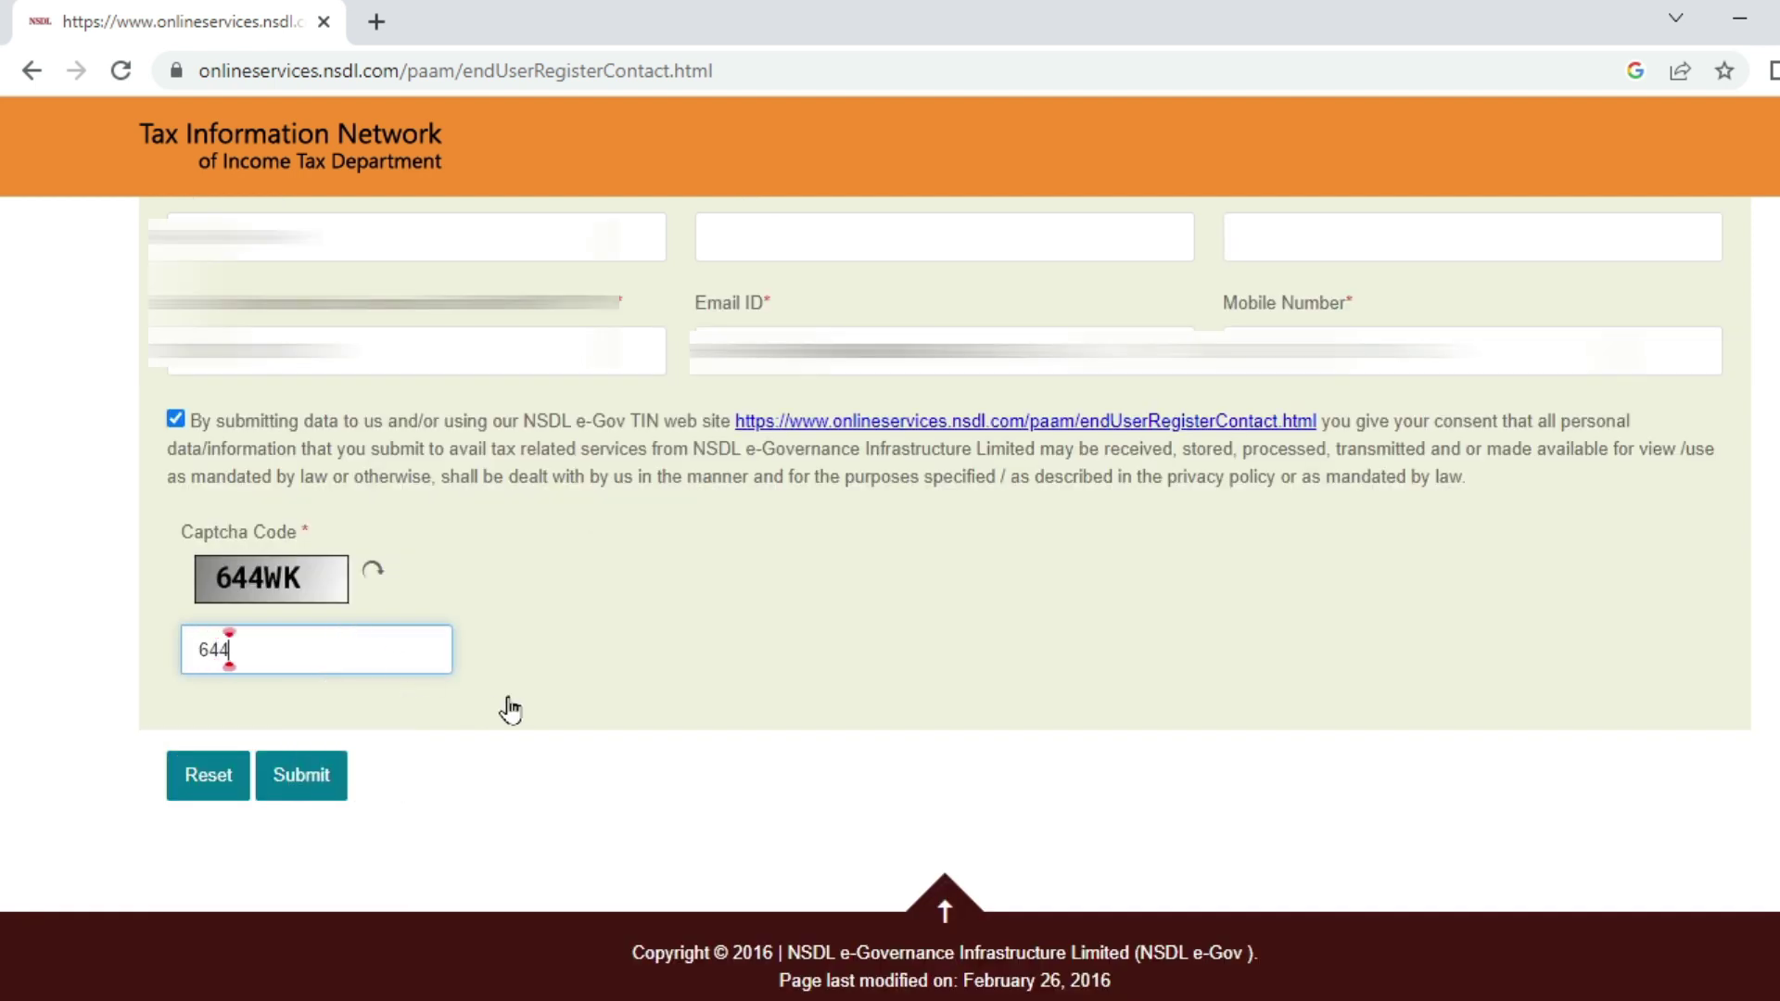
type("WK")
Submit the registration and continue from the token page to the full Form 49A
left_click(271, 783)
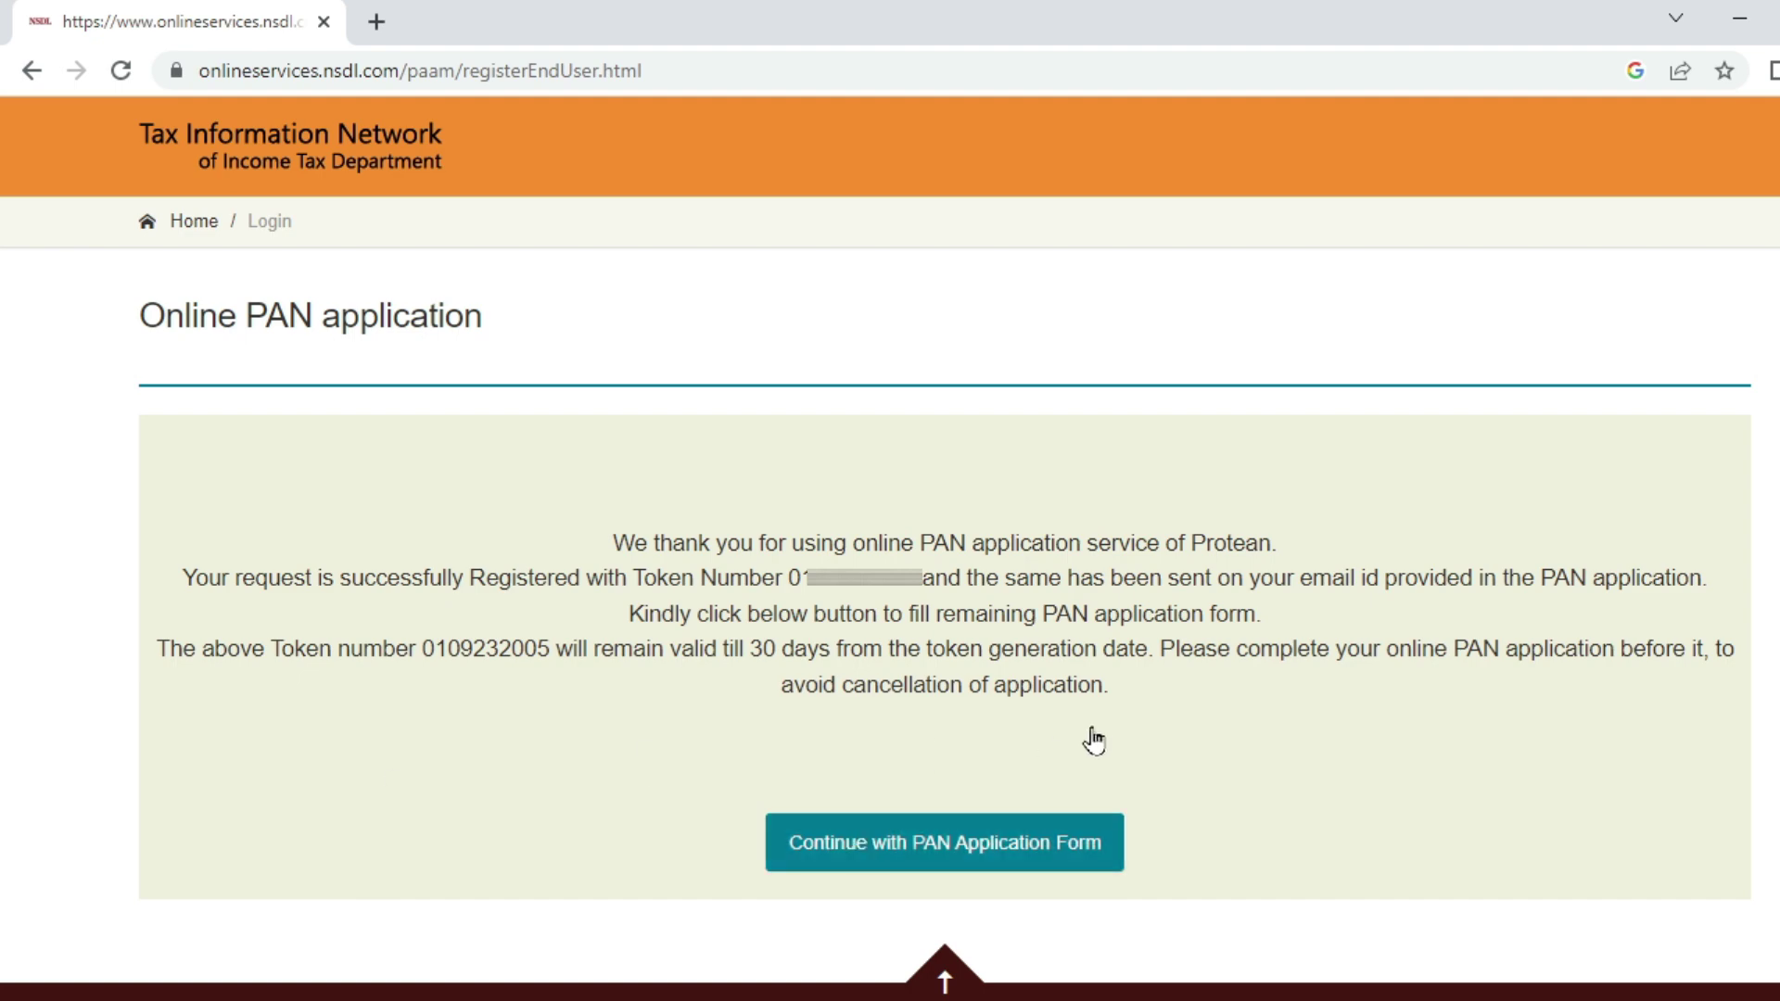
left_click(958, 842)
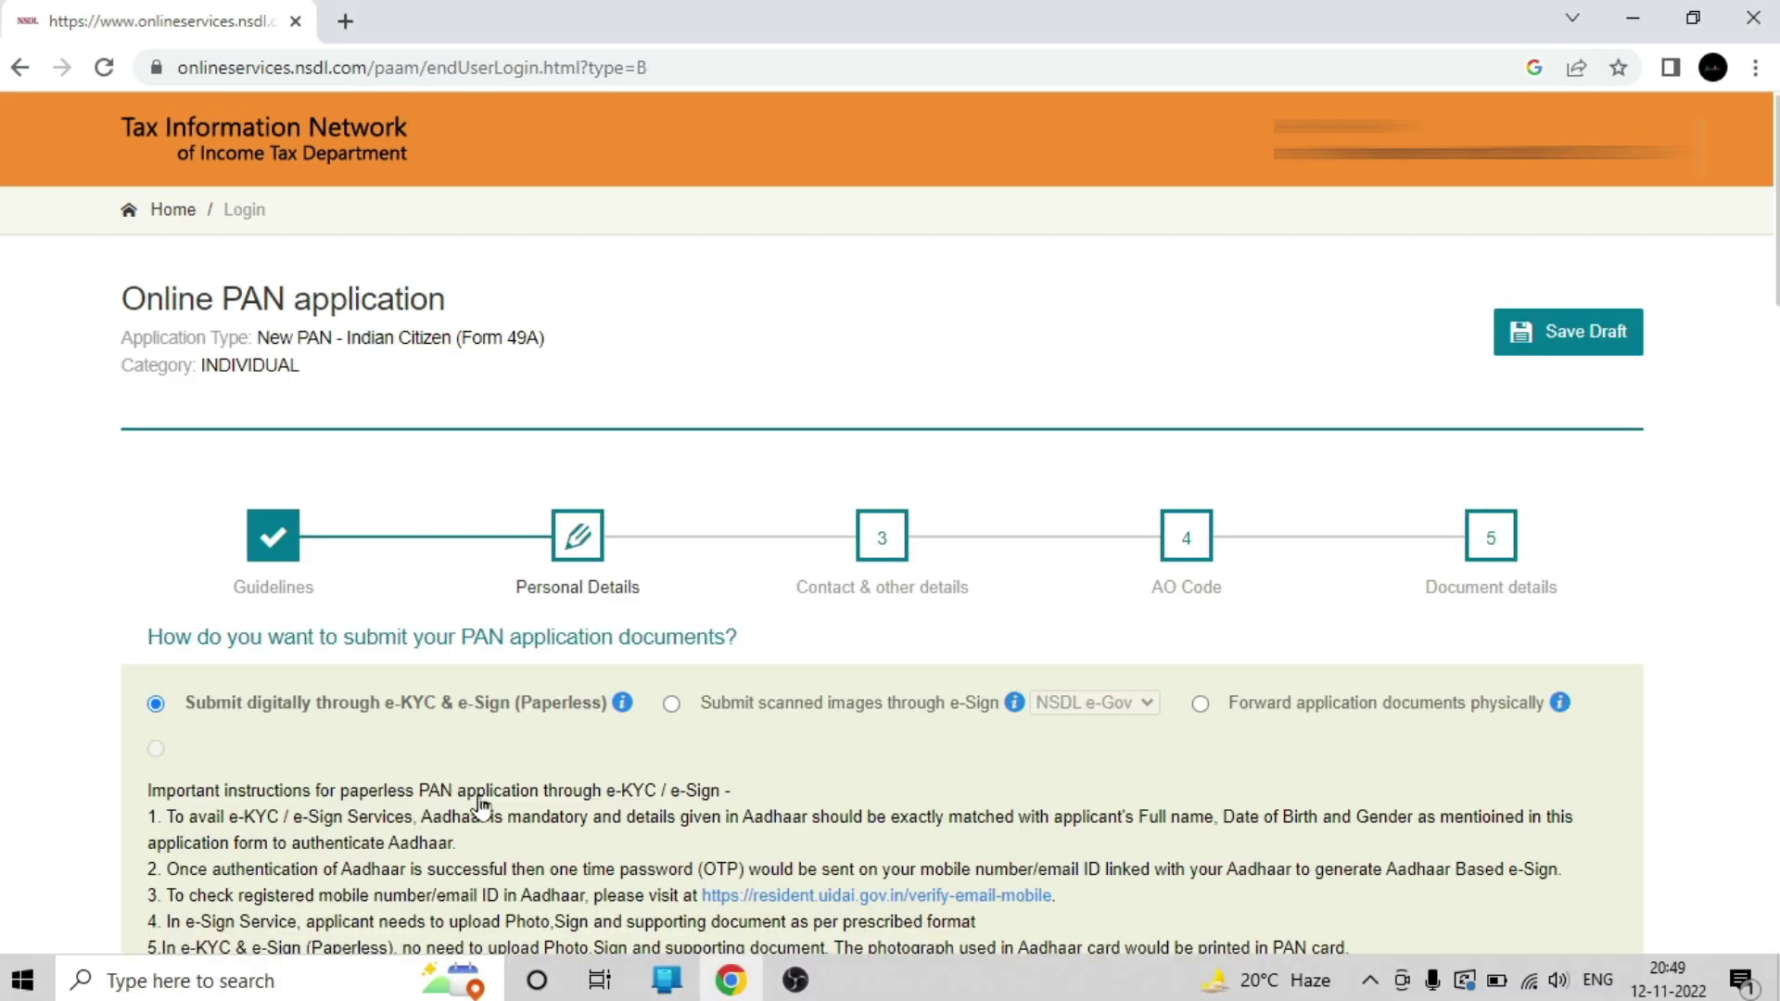
Enter the Aadhaar number's last four digits and choose Yes to print the Aadhaar photograph
scroll(167, 777, "down", 5)
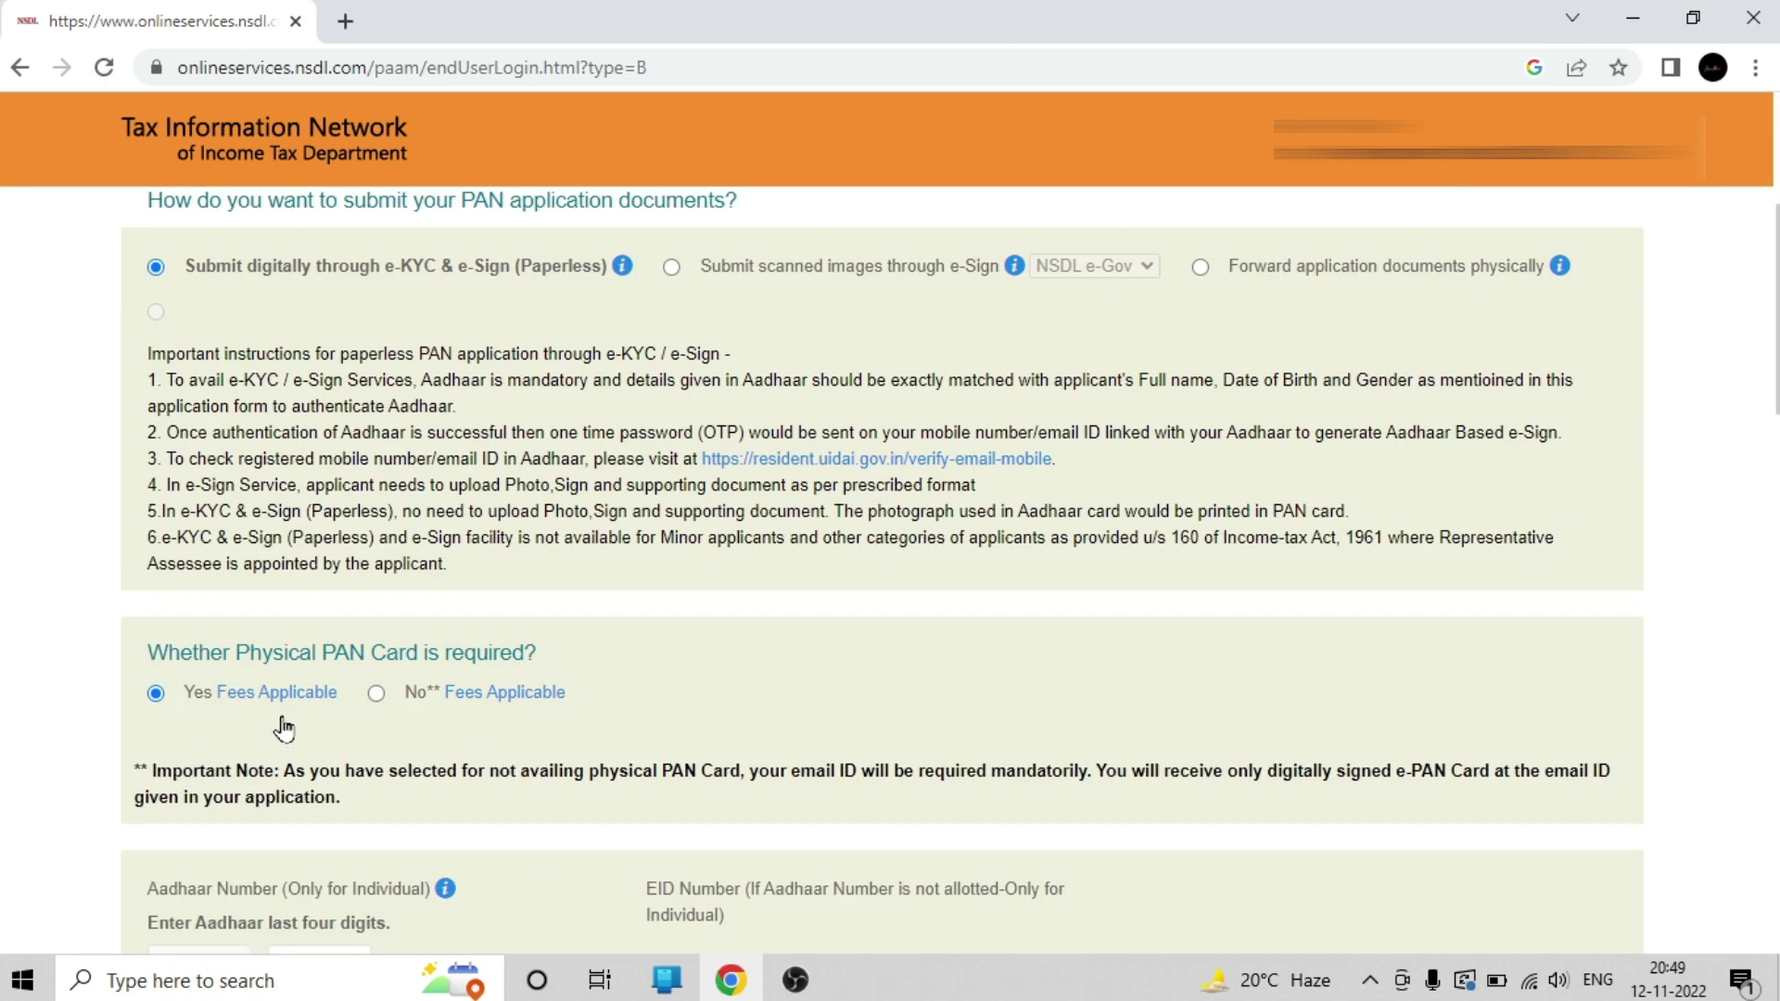
scroll(211, 753, "down", 5)
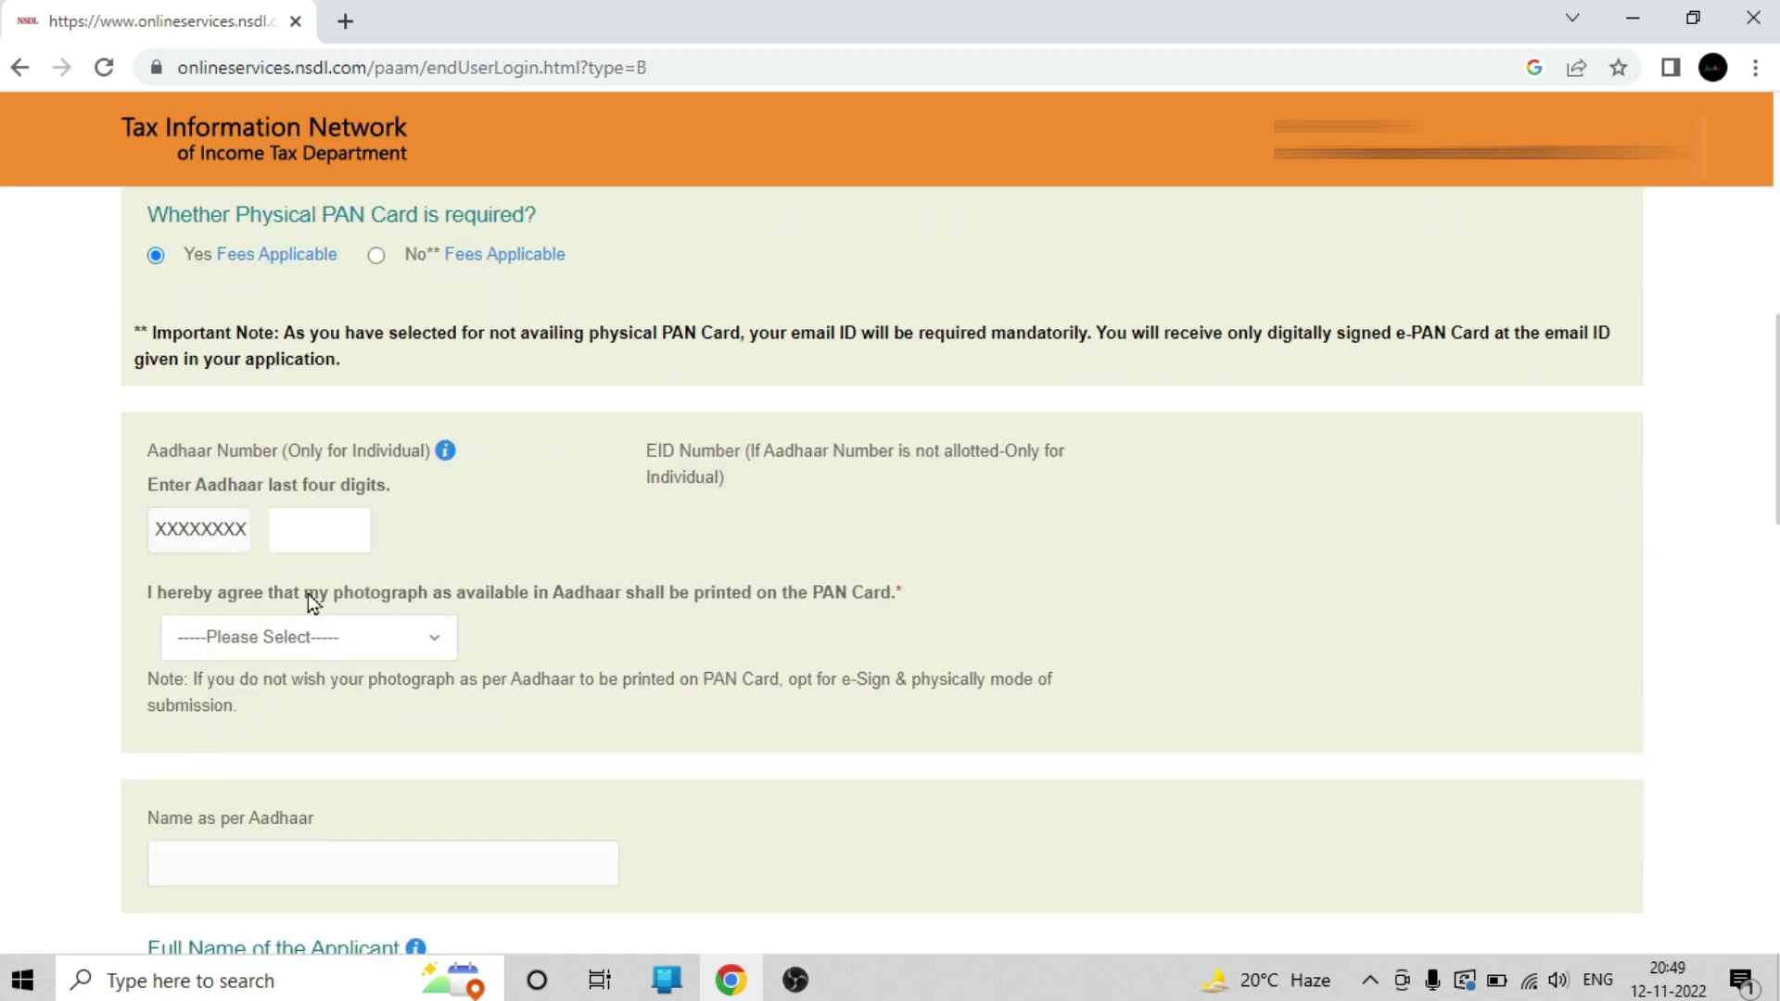
left_click(320, 533)
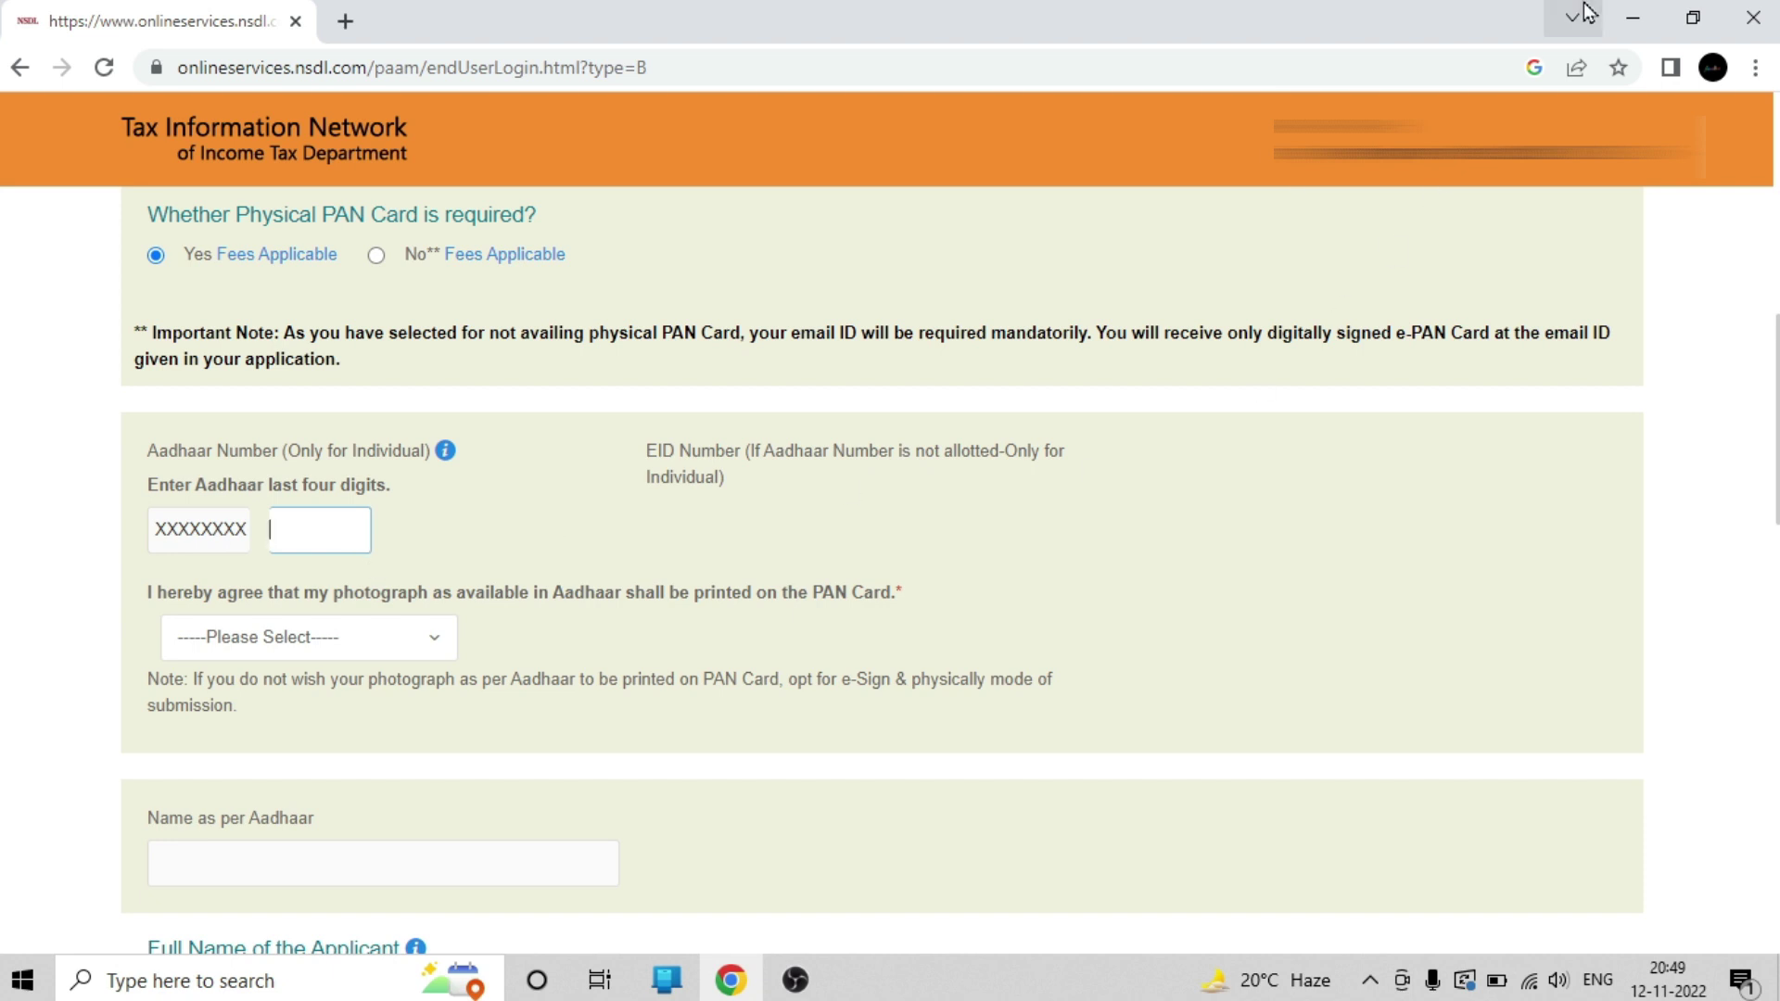
left_click(324, 656)
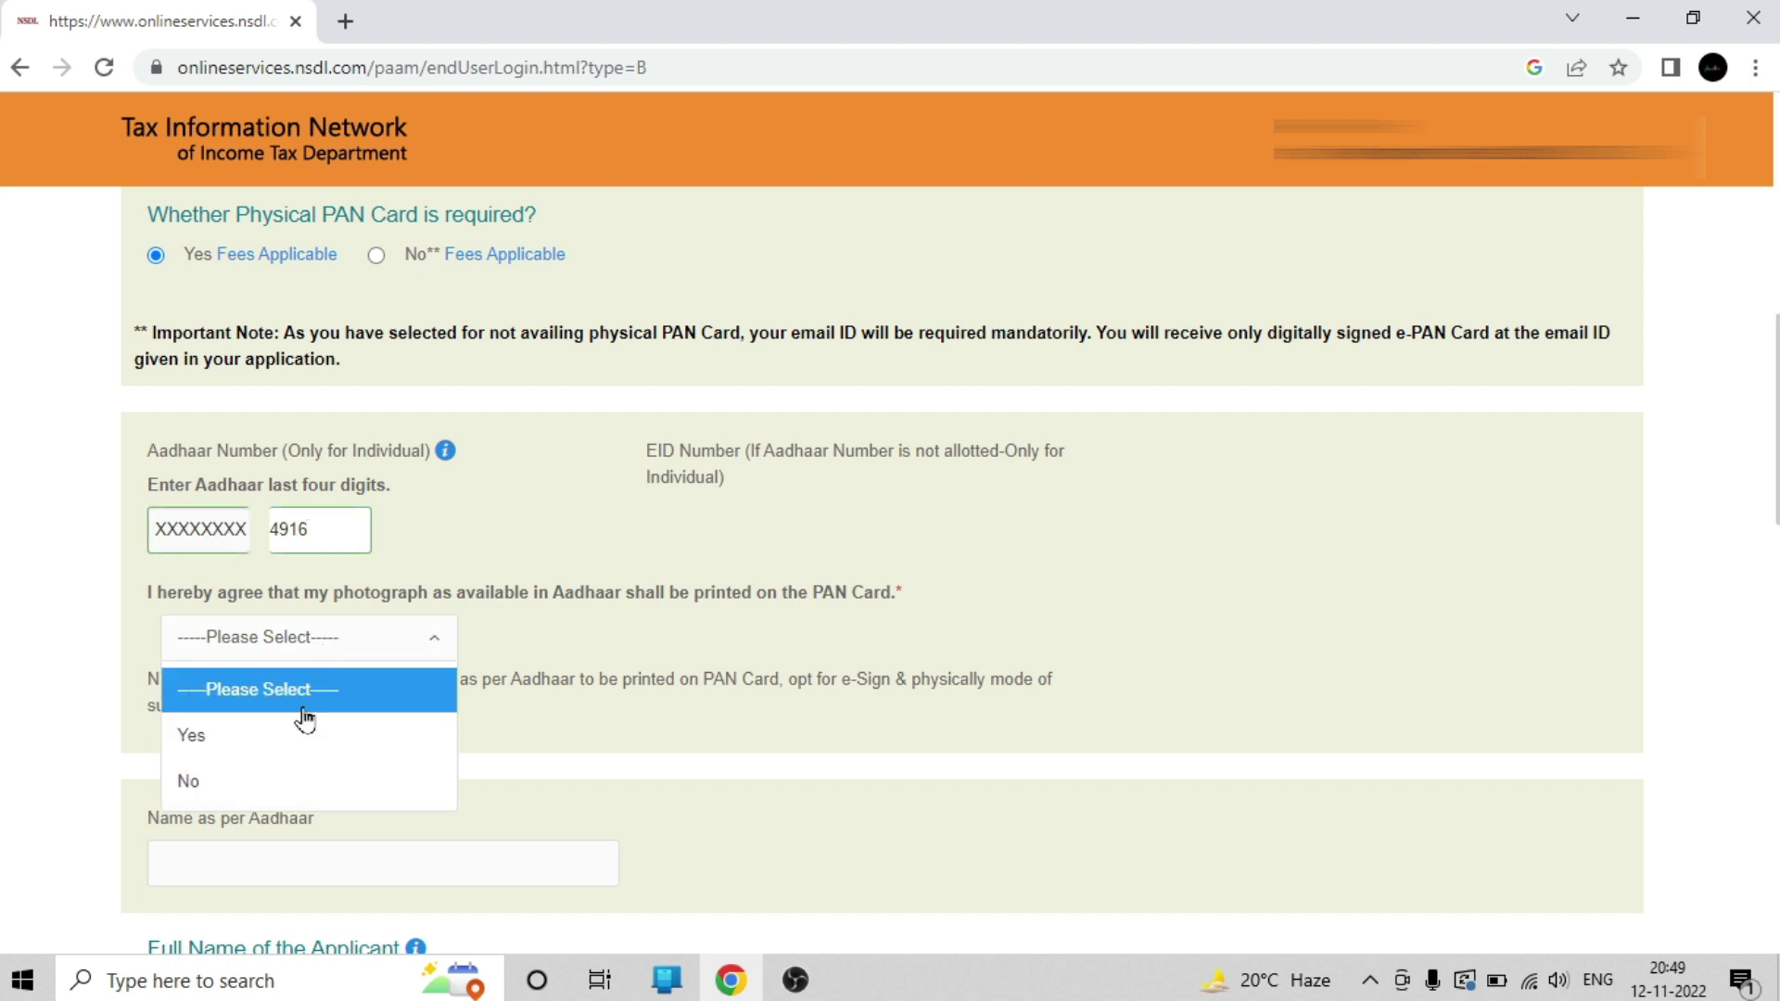
left_click(286, 737)
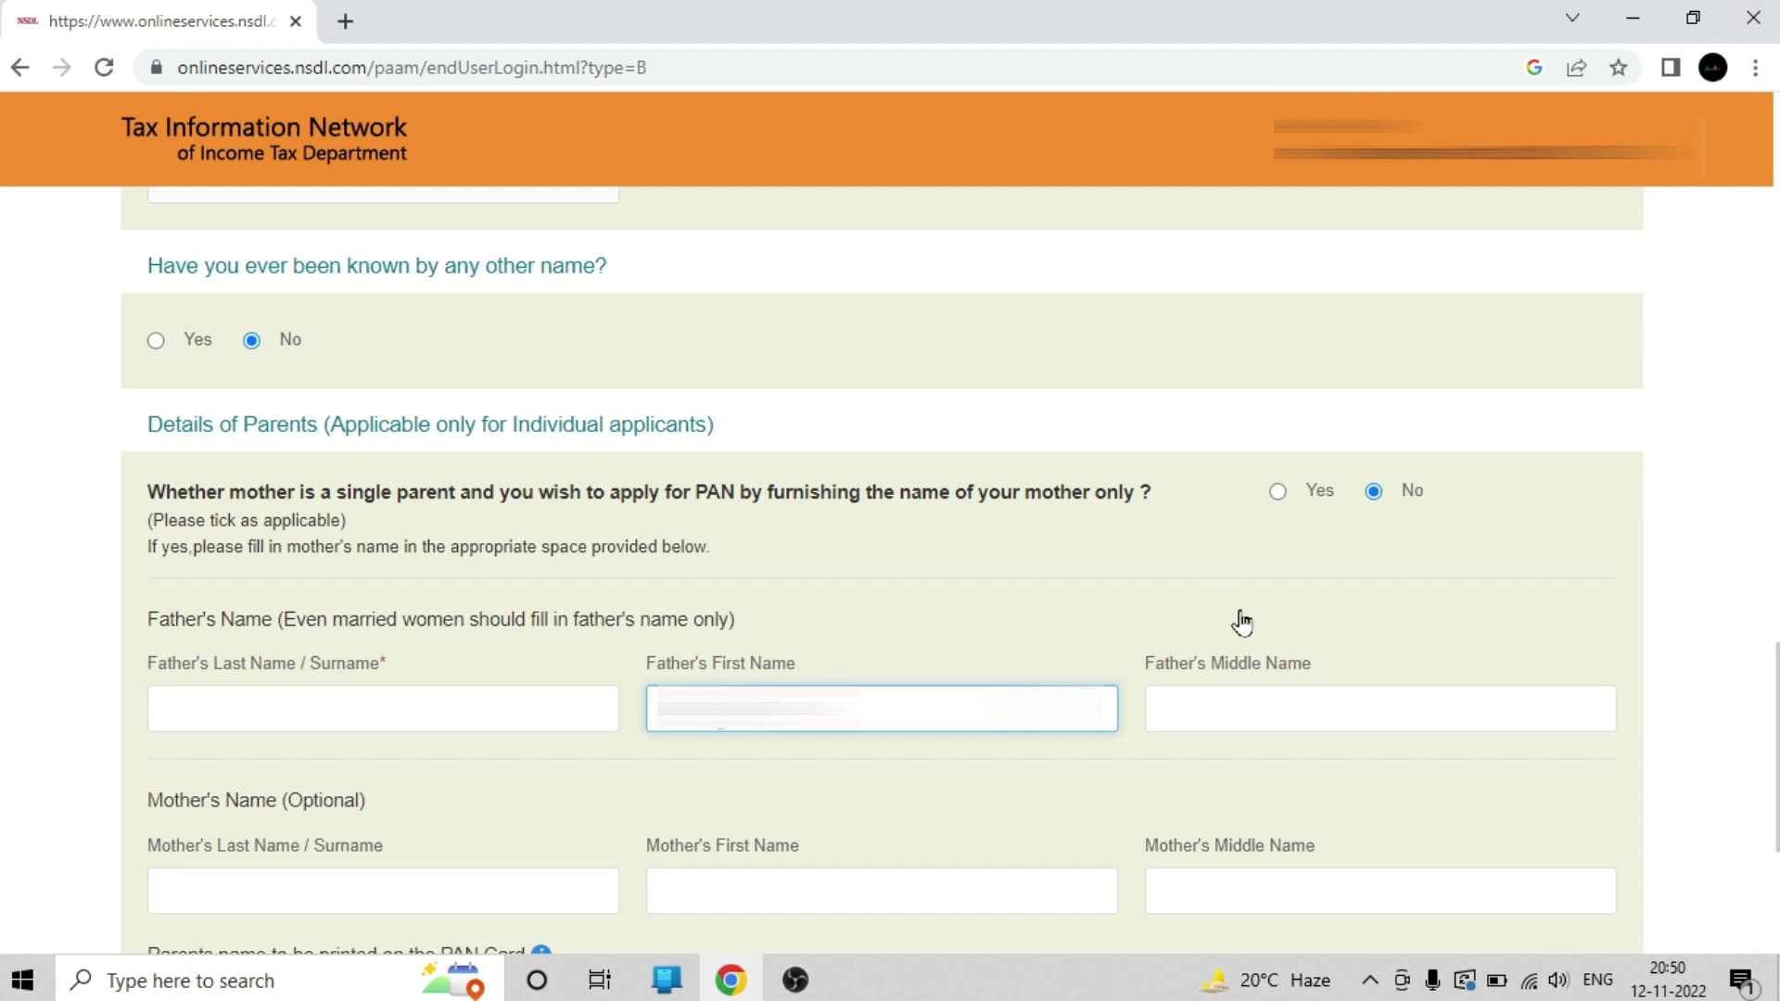
Enter the father's middle name and surname, correcting the surname's spelling
left_click(1241, 695)
type("SINGH")
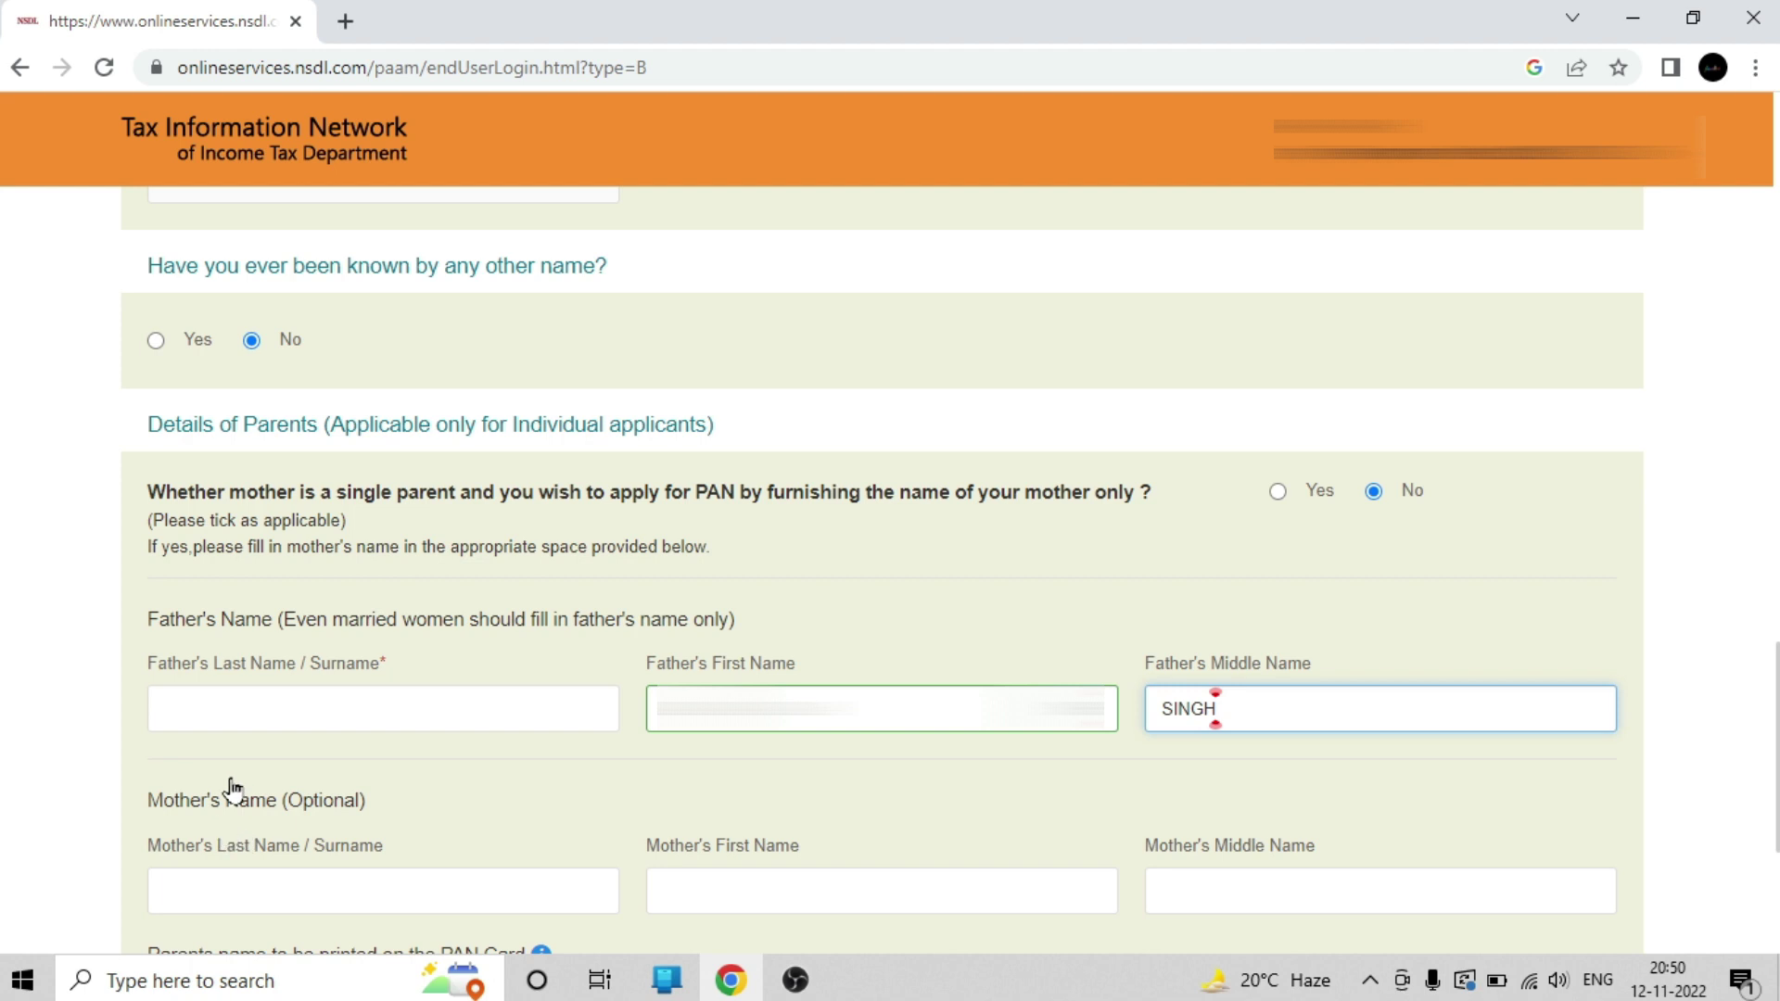
left_click(252, 707)
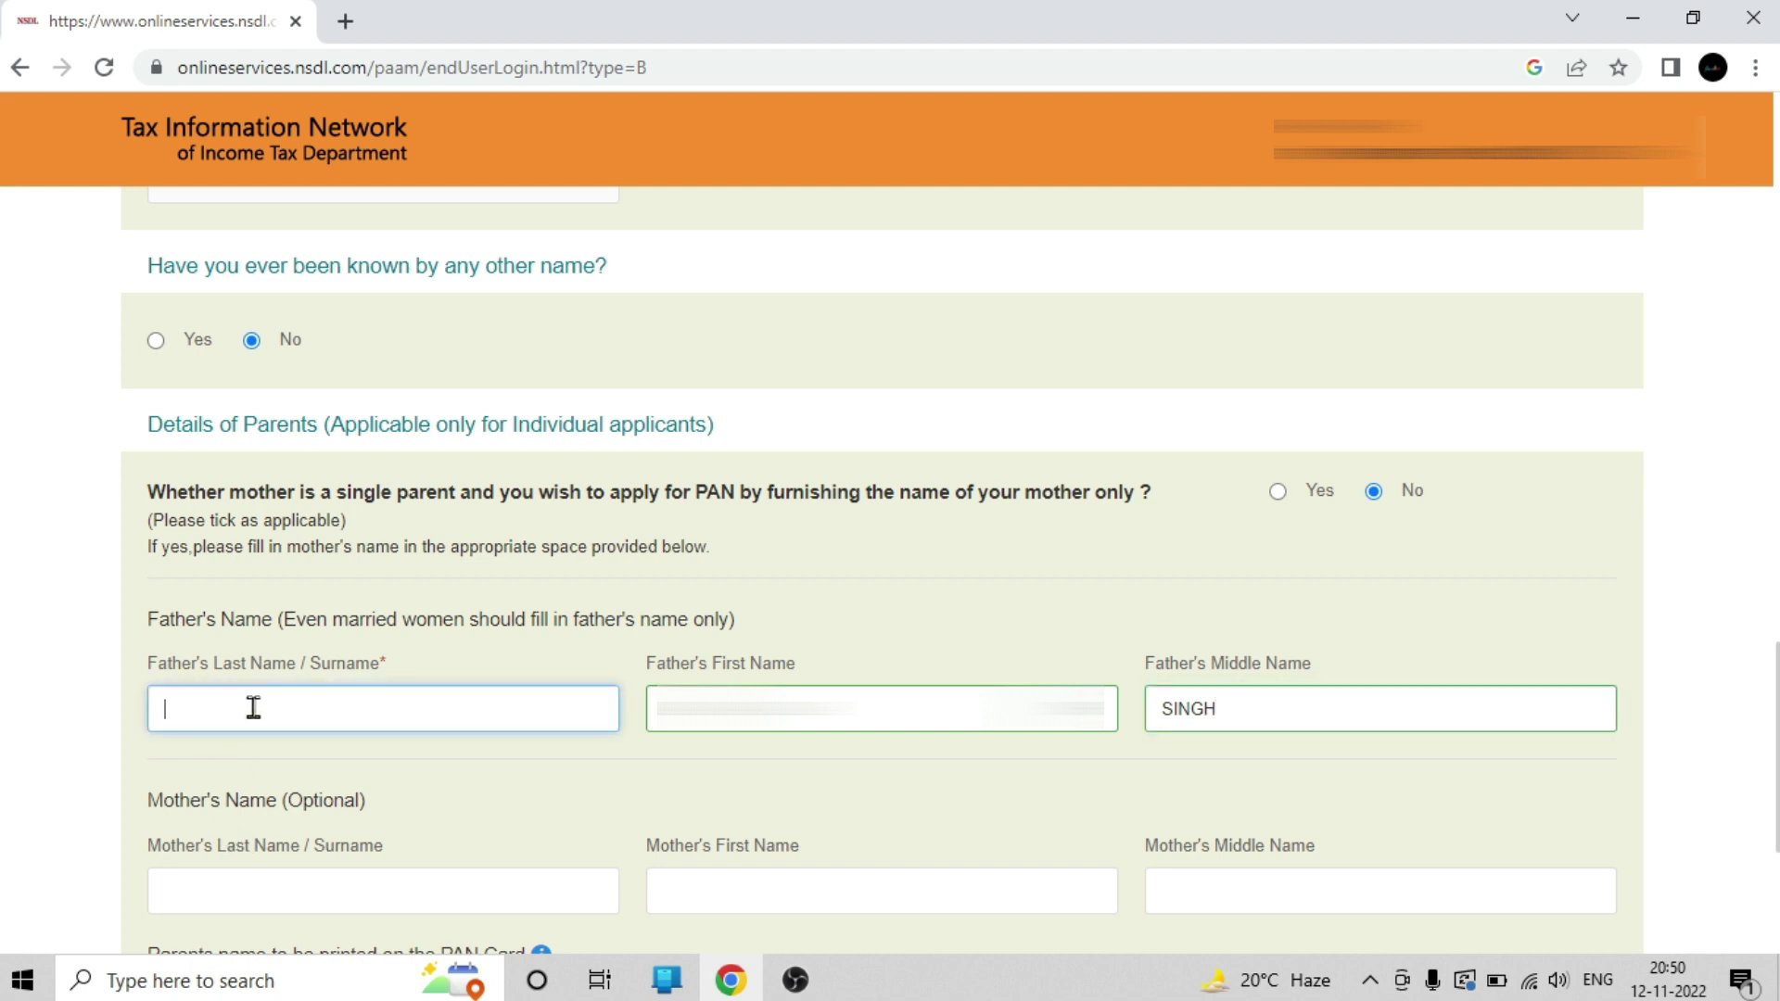
Enter the mother's surname and proceed to the Contact & other details step
scroll(377, 908, "down", 4)
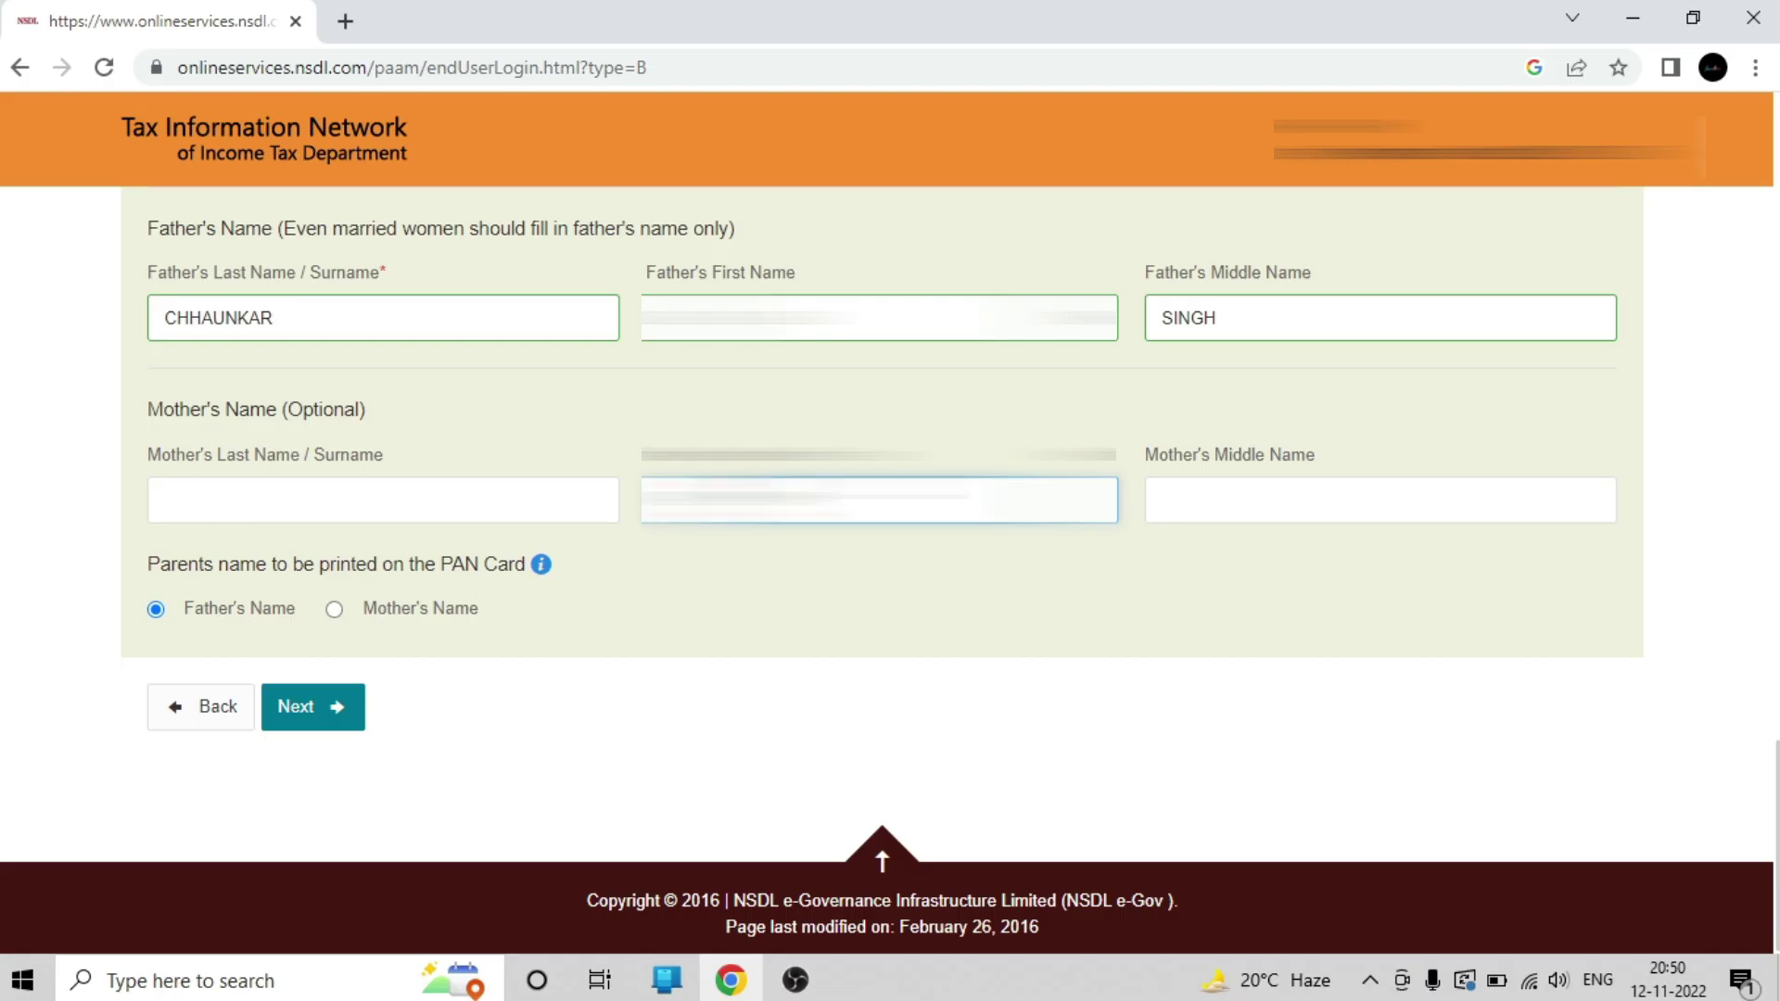
left_click(314, 508)
type("V")
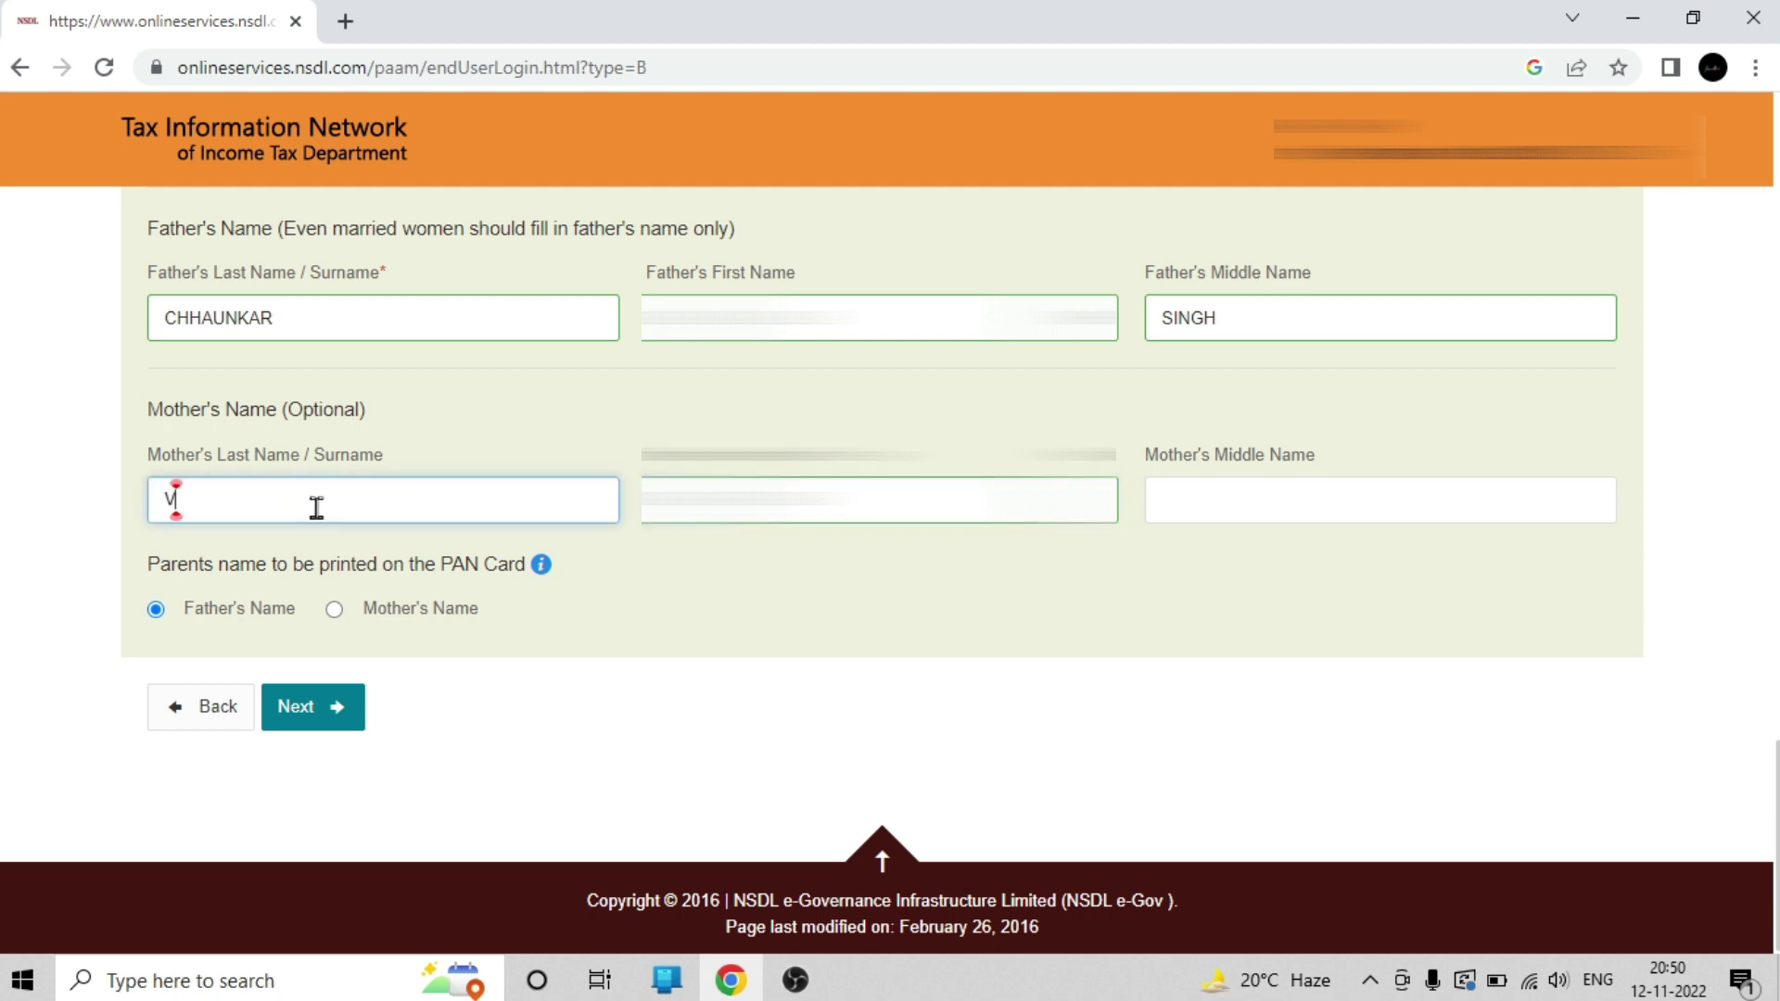
key("BackSpace")
type("DEVI")
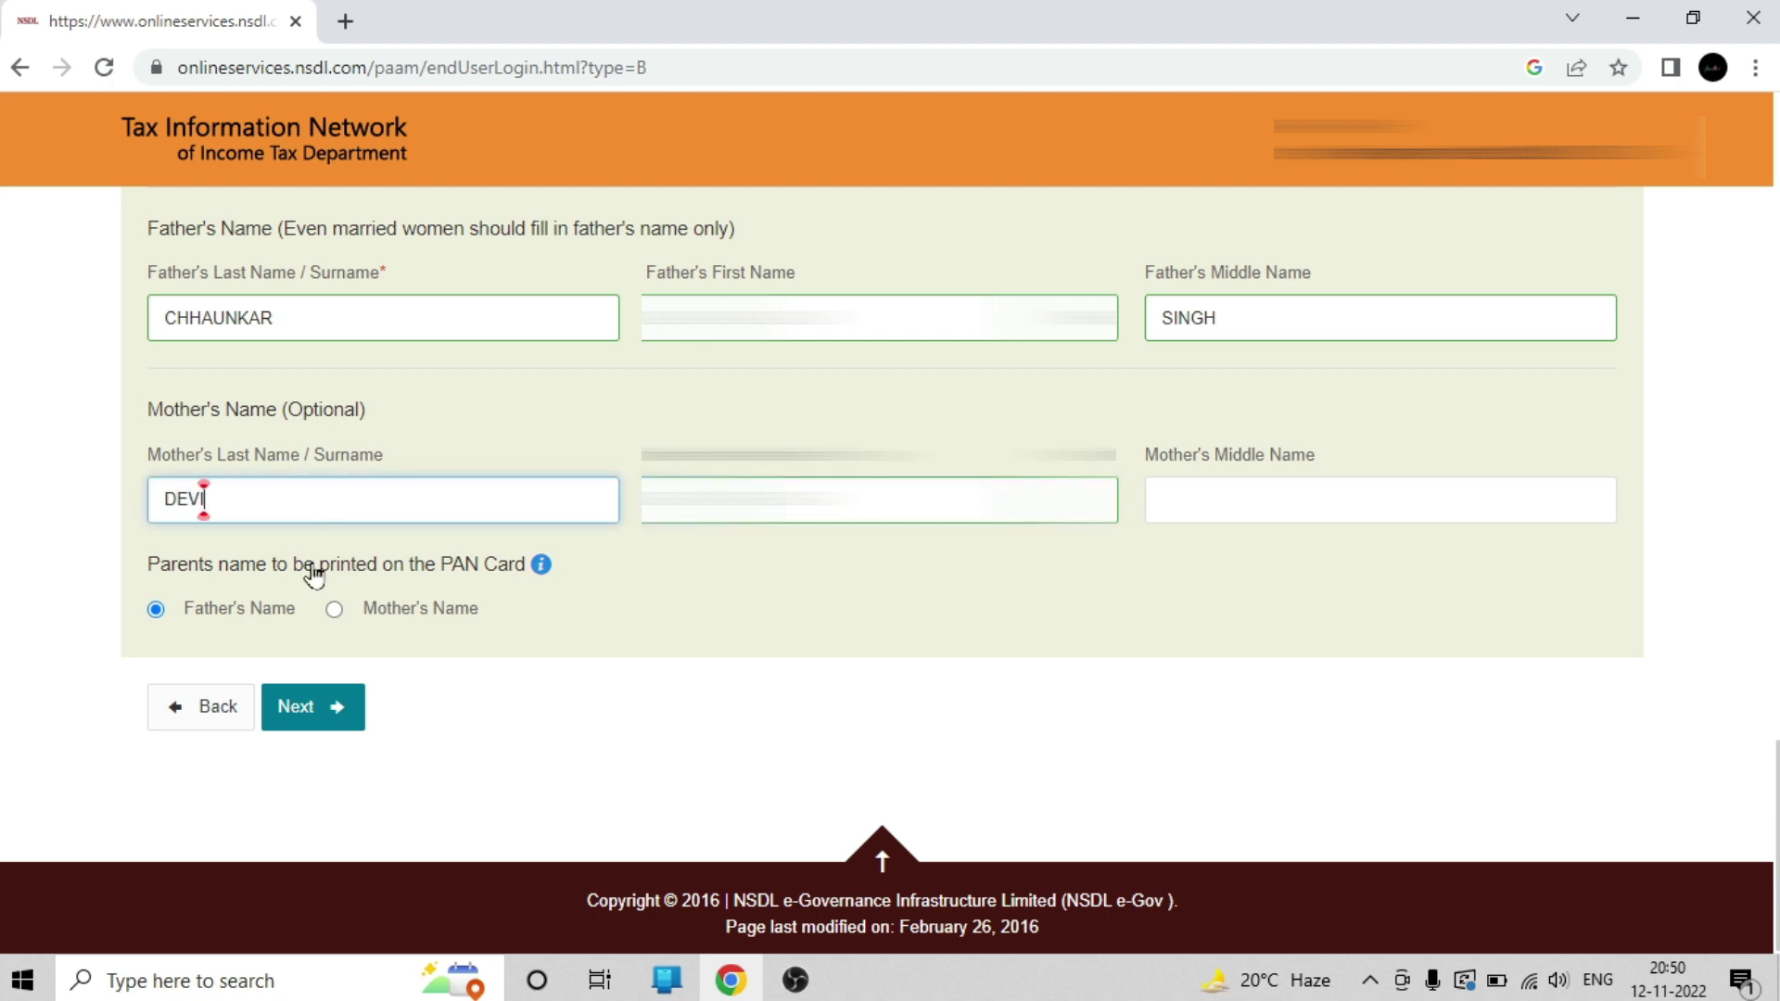
left_click(285, 707)
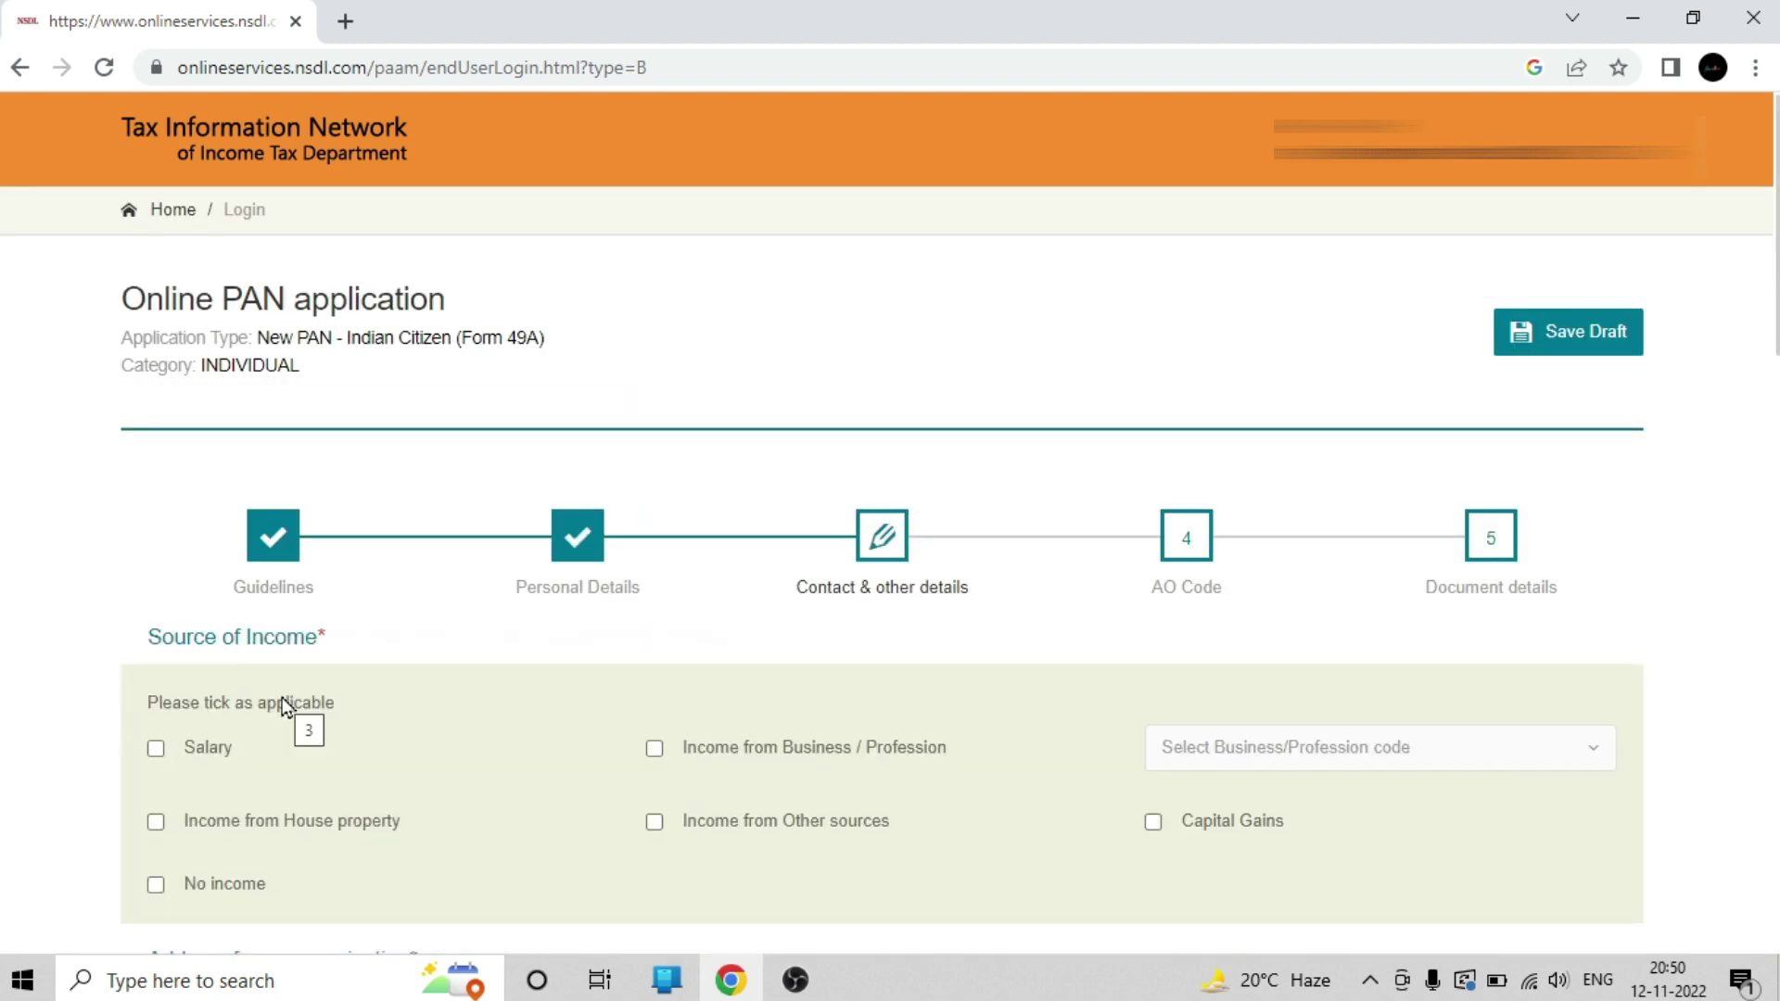
Tick No income as the source of income and set the country code to INDIA (91)
scroll(282, 698, "down", 1)
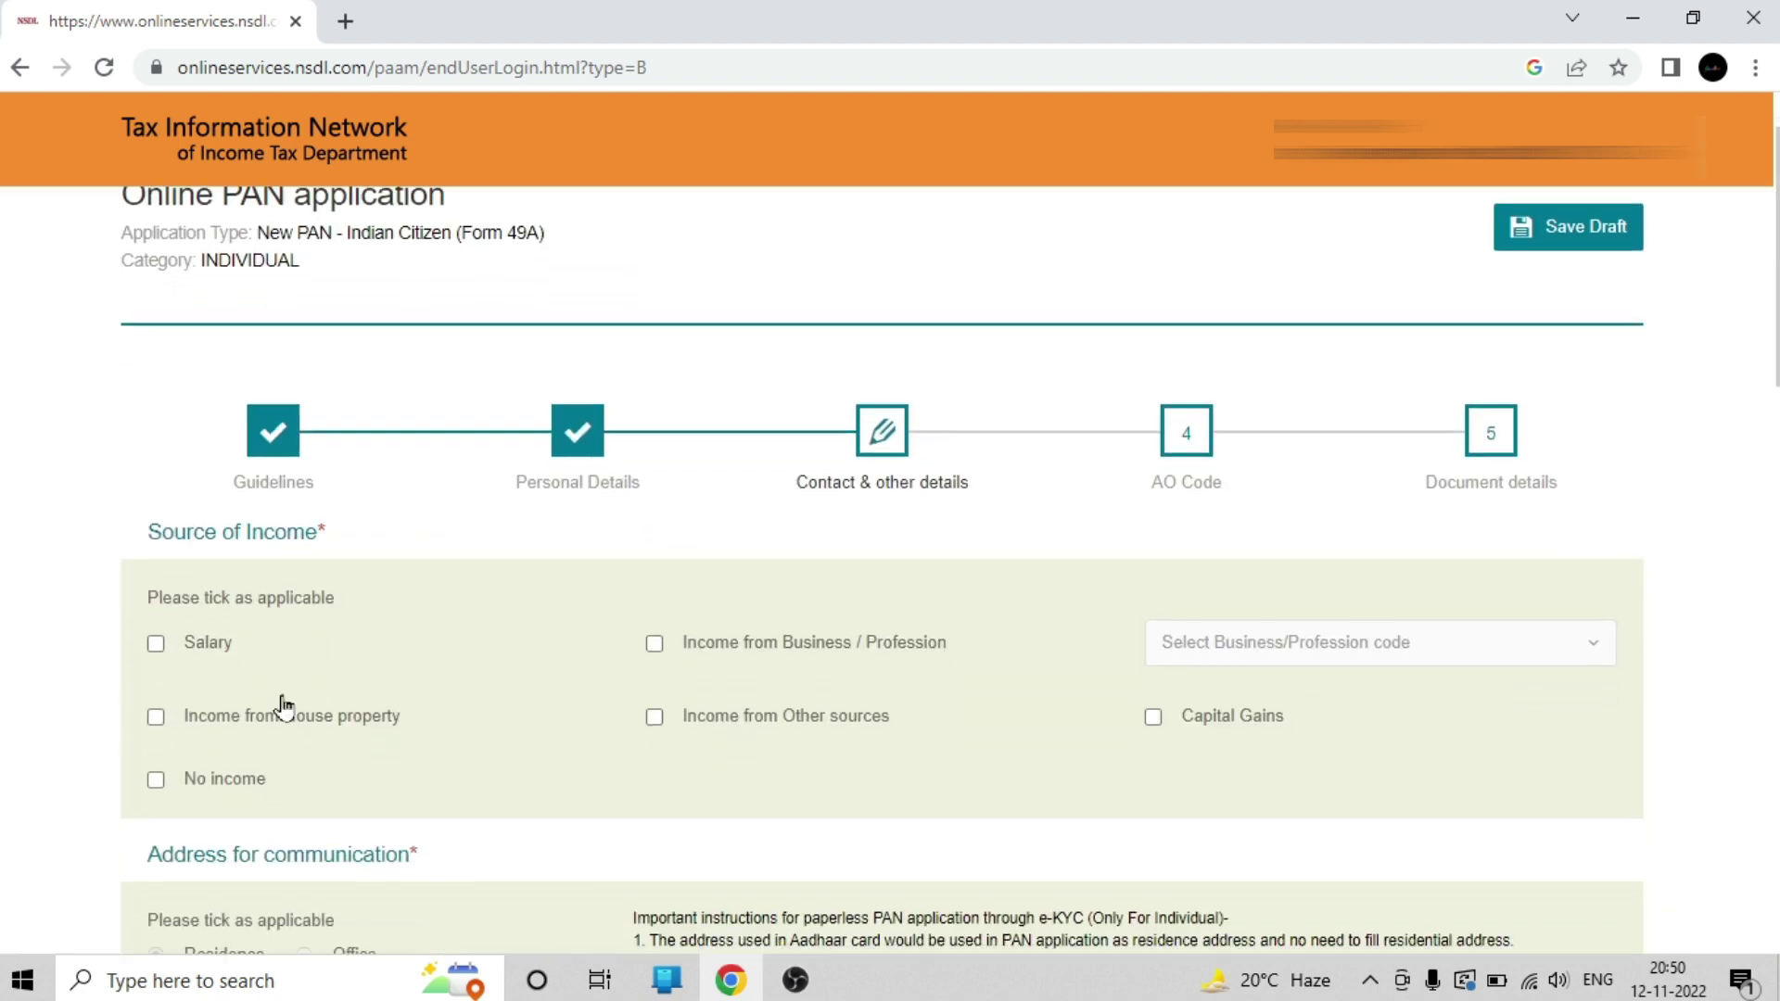
left_click(155, 781)
scroll(151, 783, "down", 3)
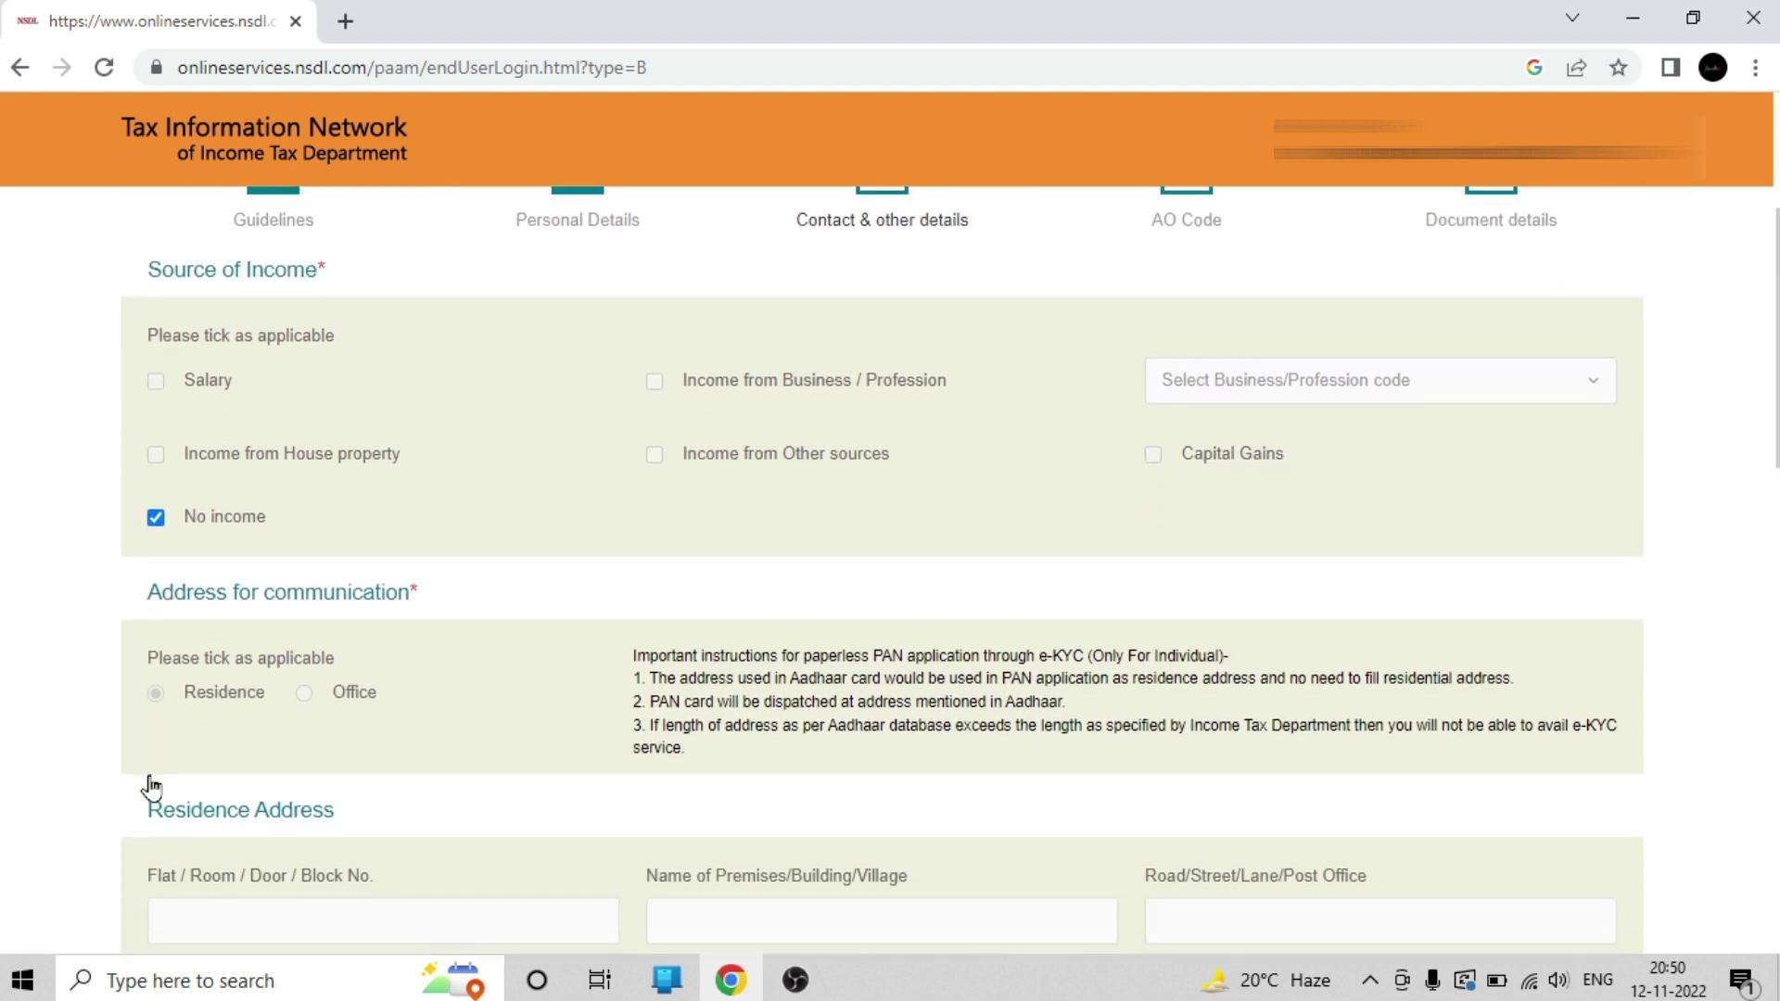
scroll(151, 786, "down", 10)
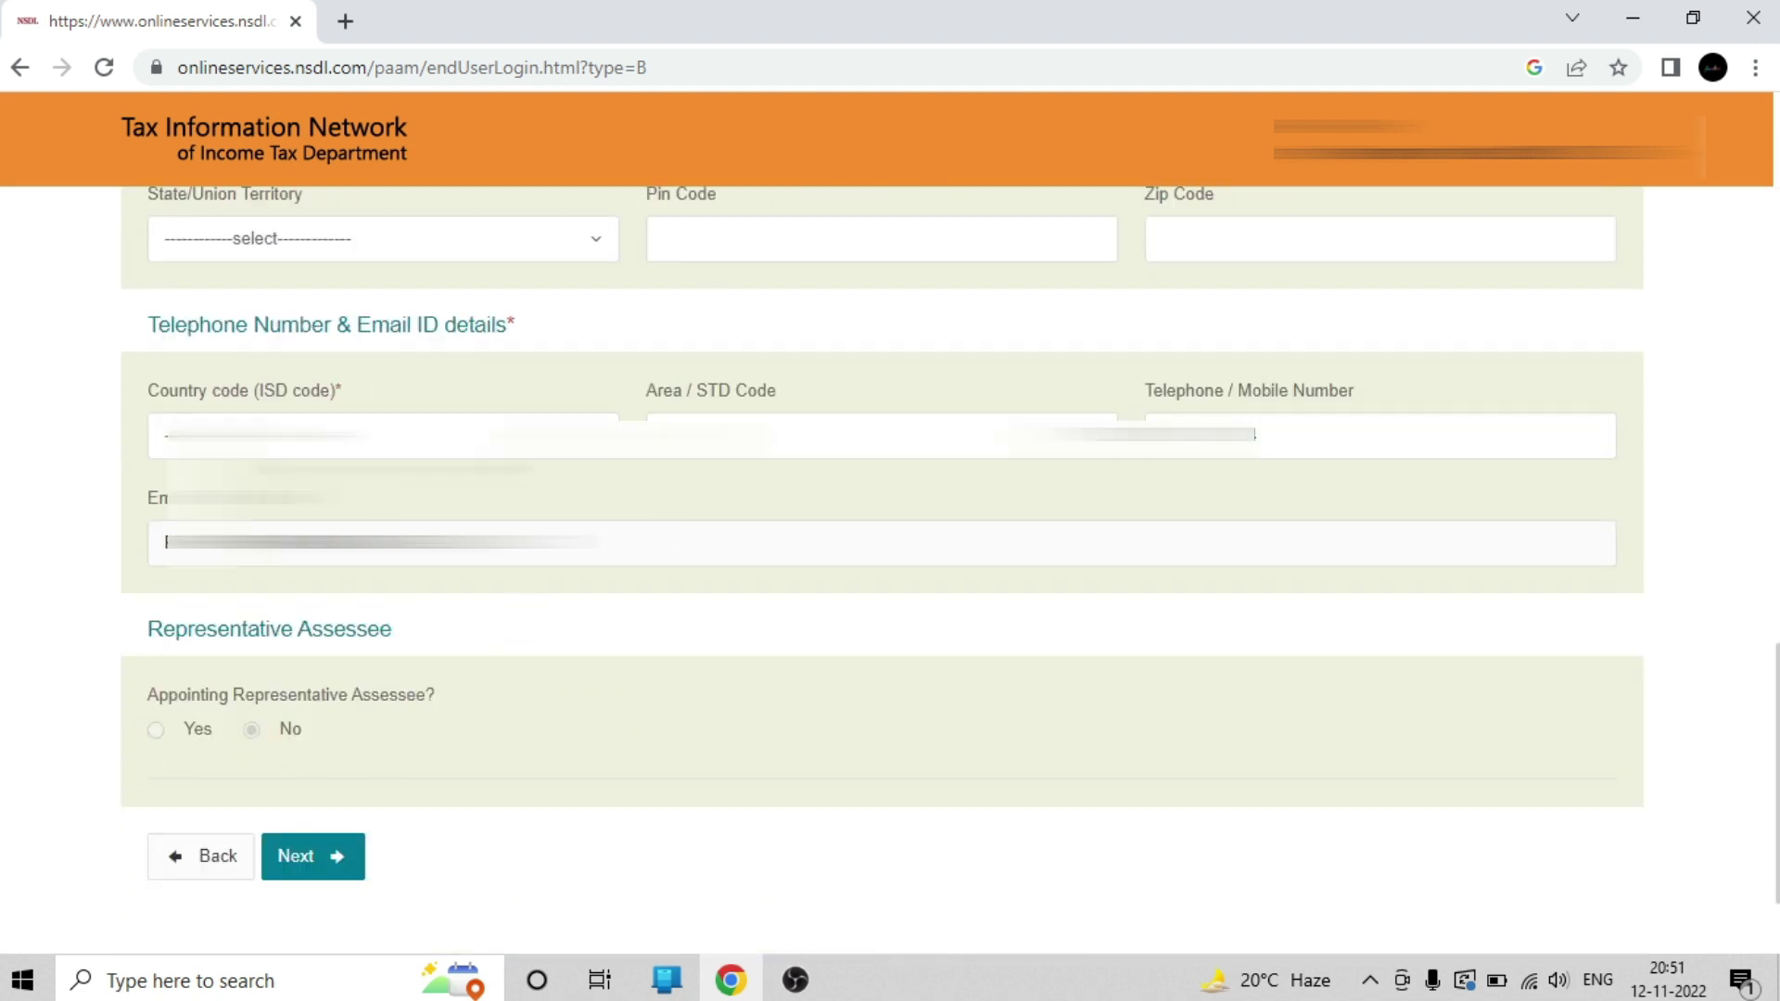
left_click(383, 437)
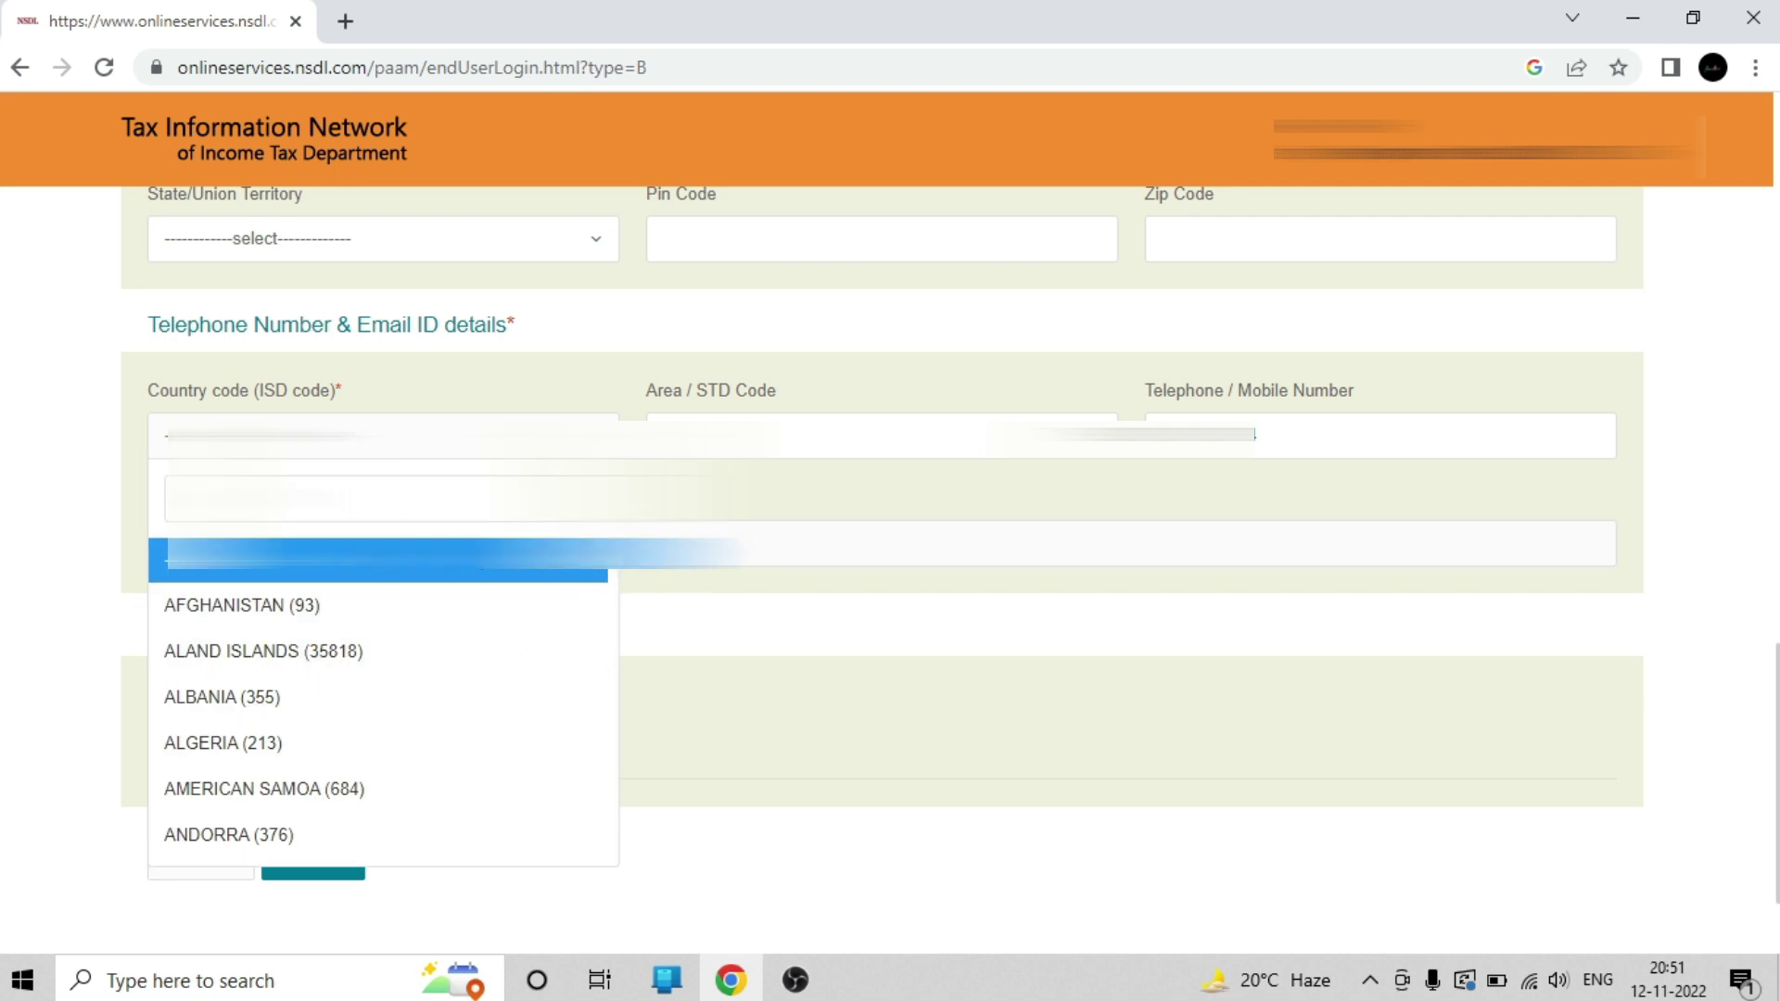
type("91")
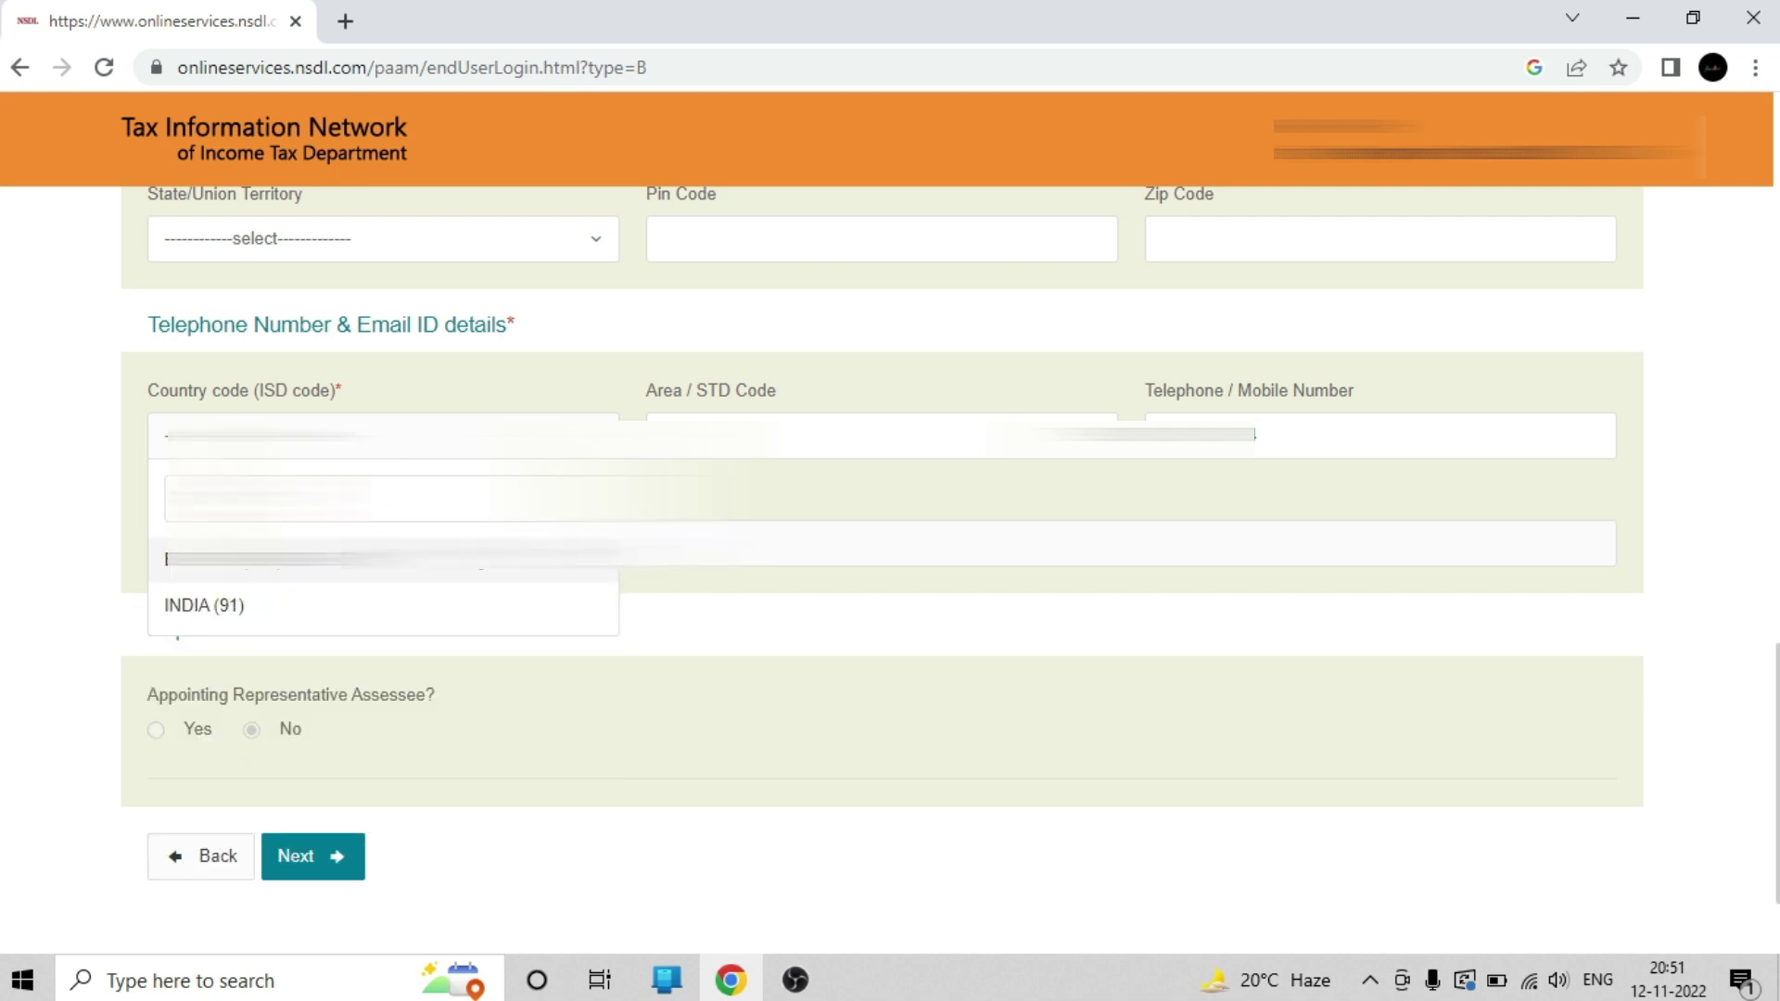
left_click(228, 605)
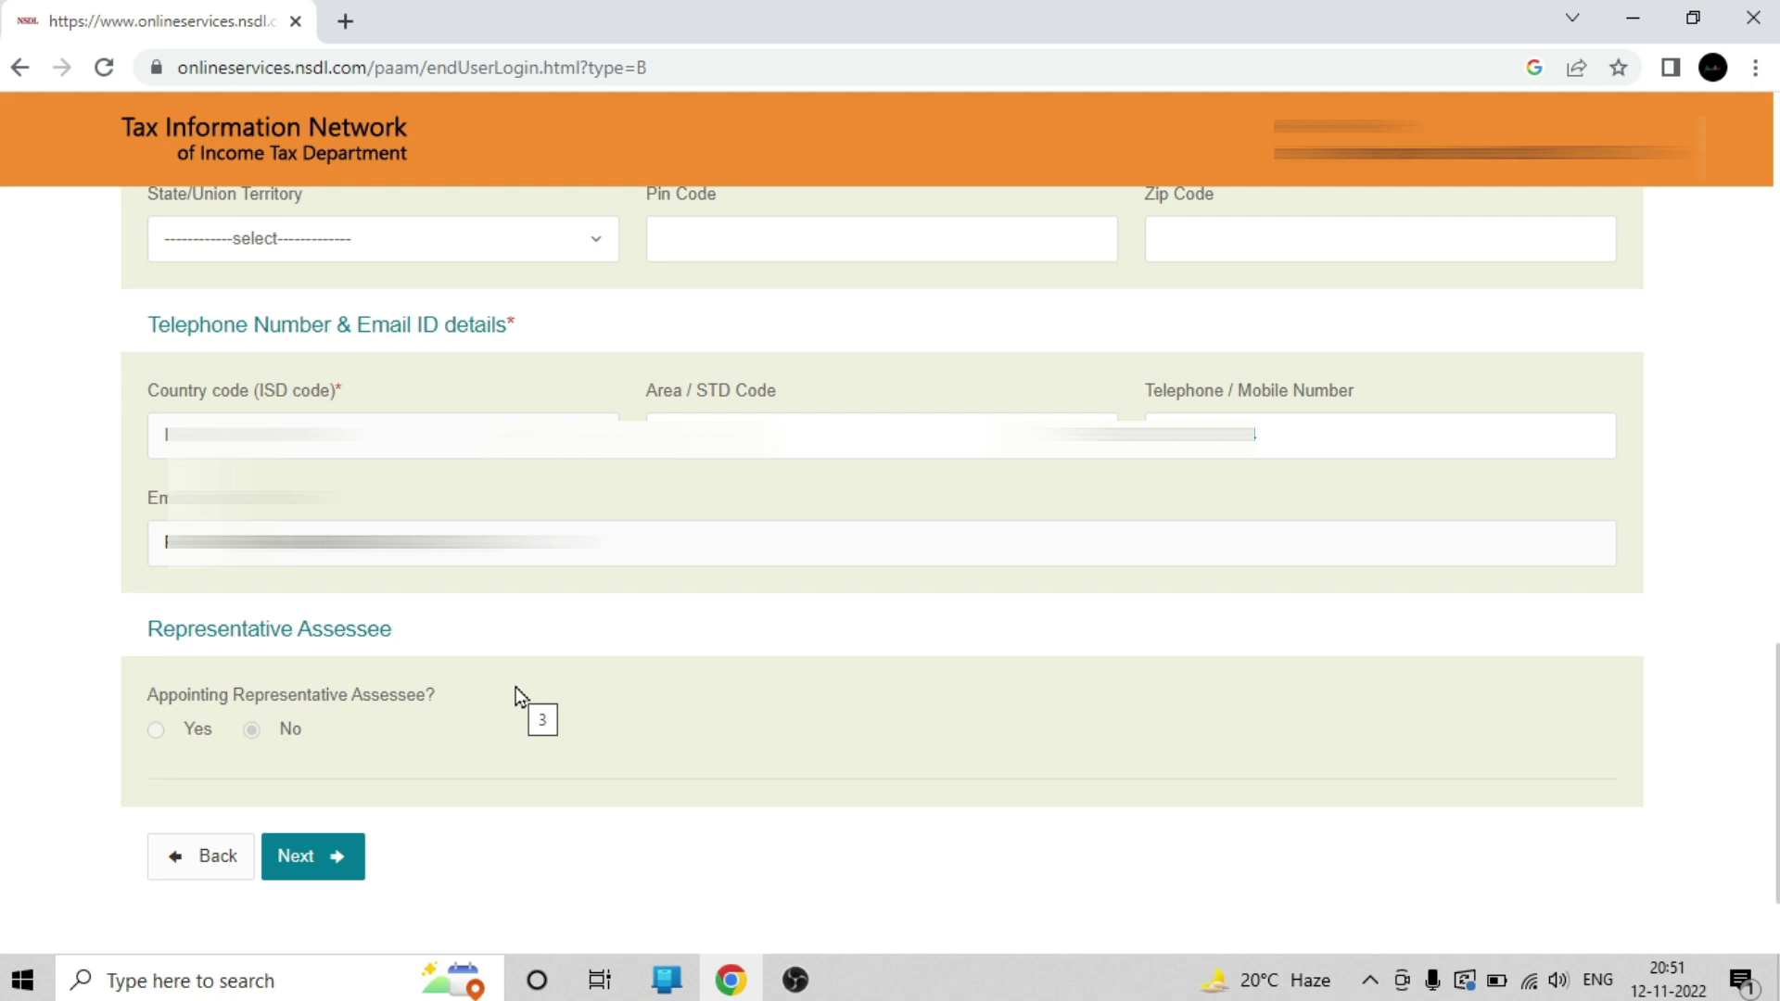
On the AO Code step, look up codes for Indian citizens with state UTTAR PRADESH
left_click(311, 856)
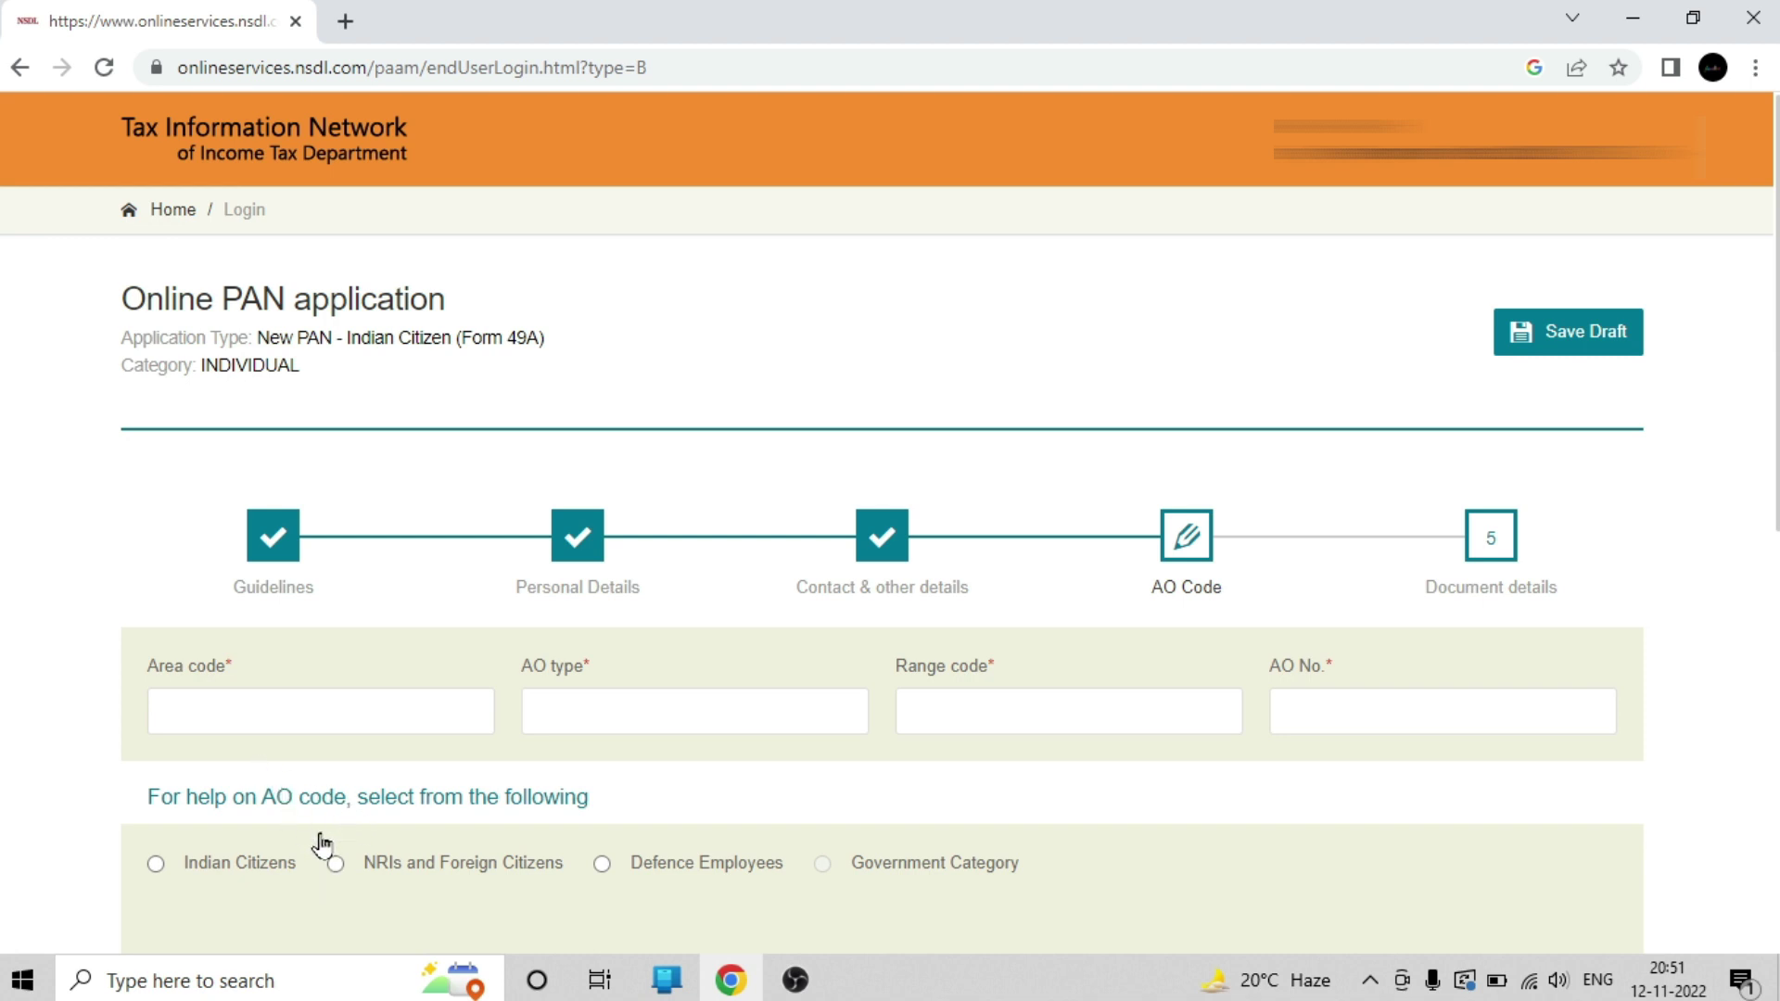
left_click(156, 865)
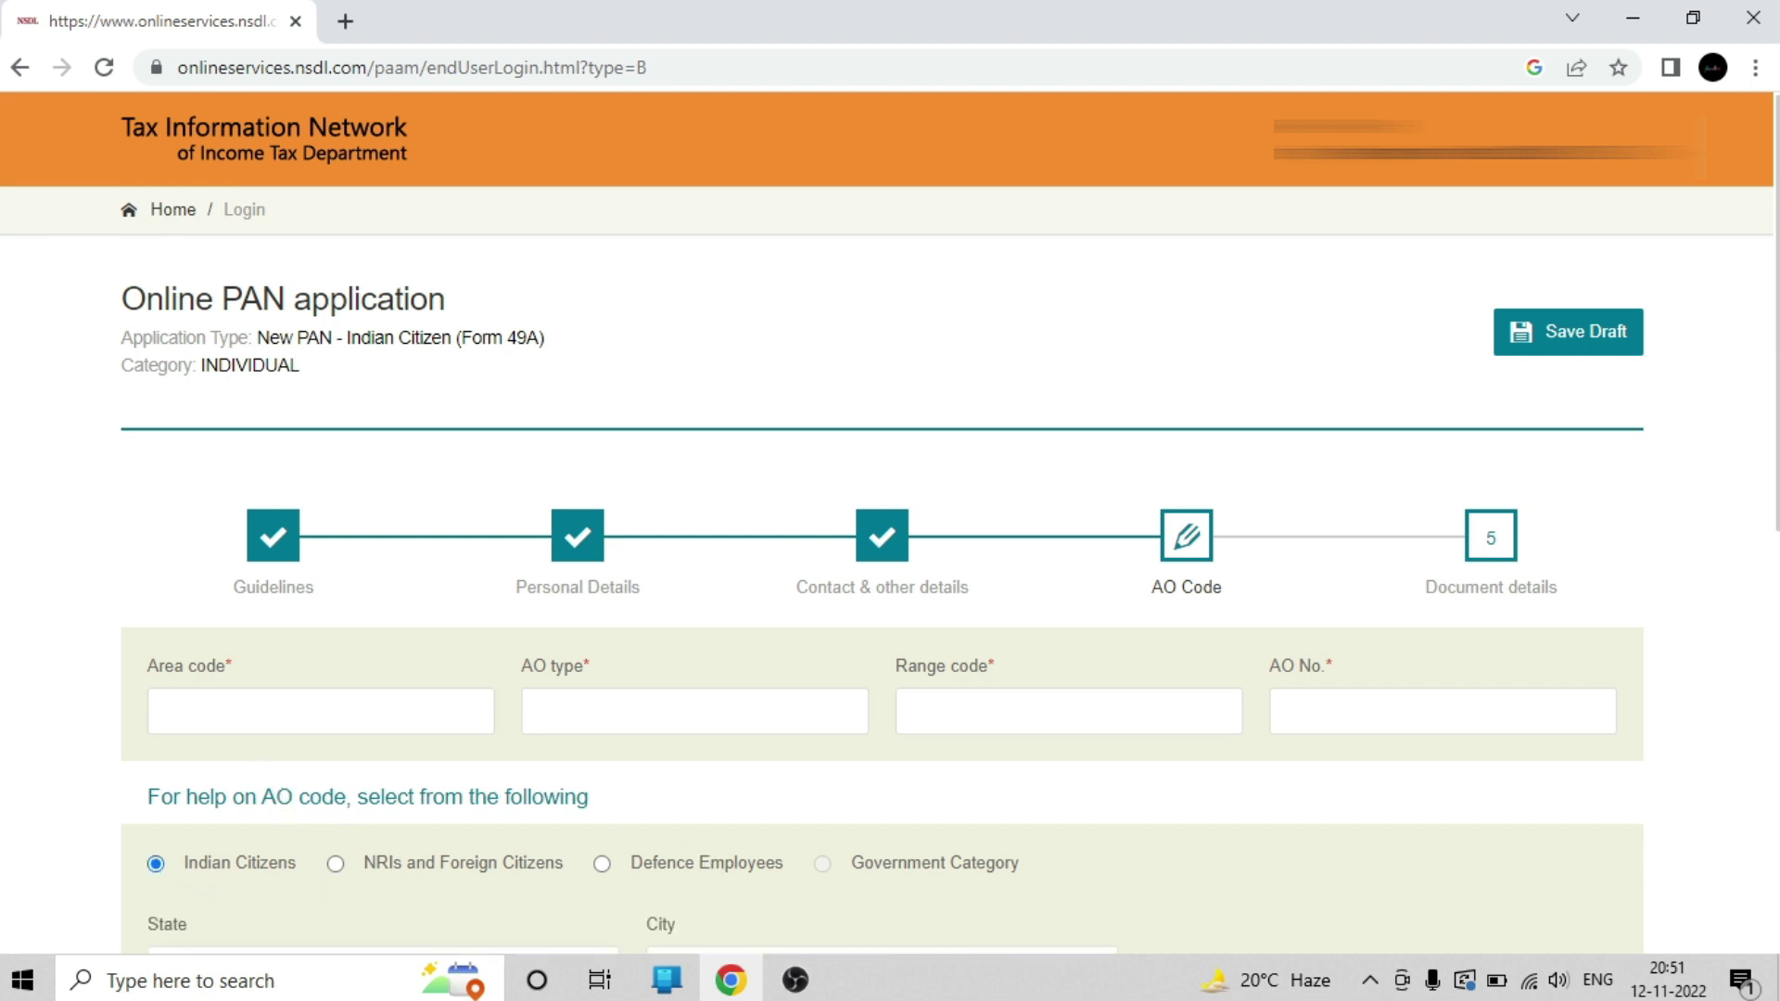
scroll(329, 691, "down", 3)
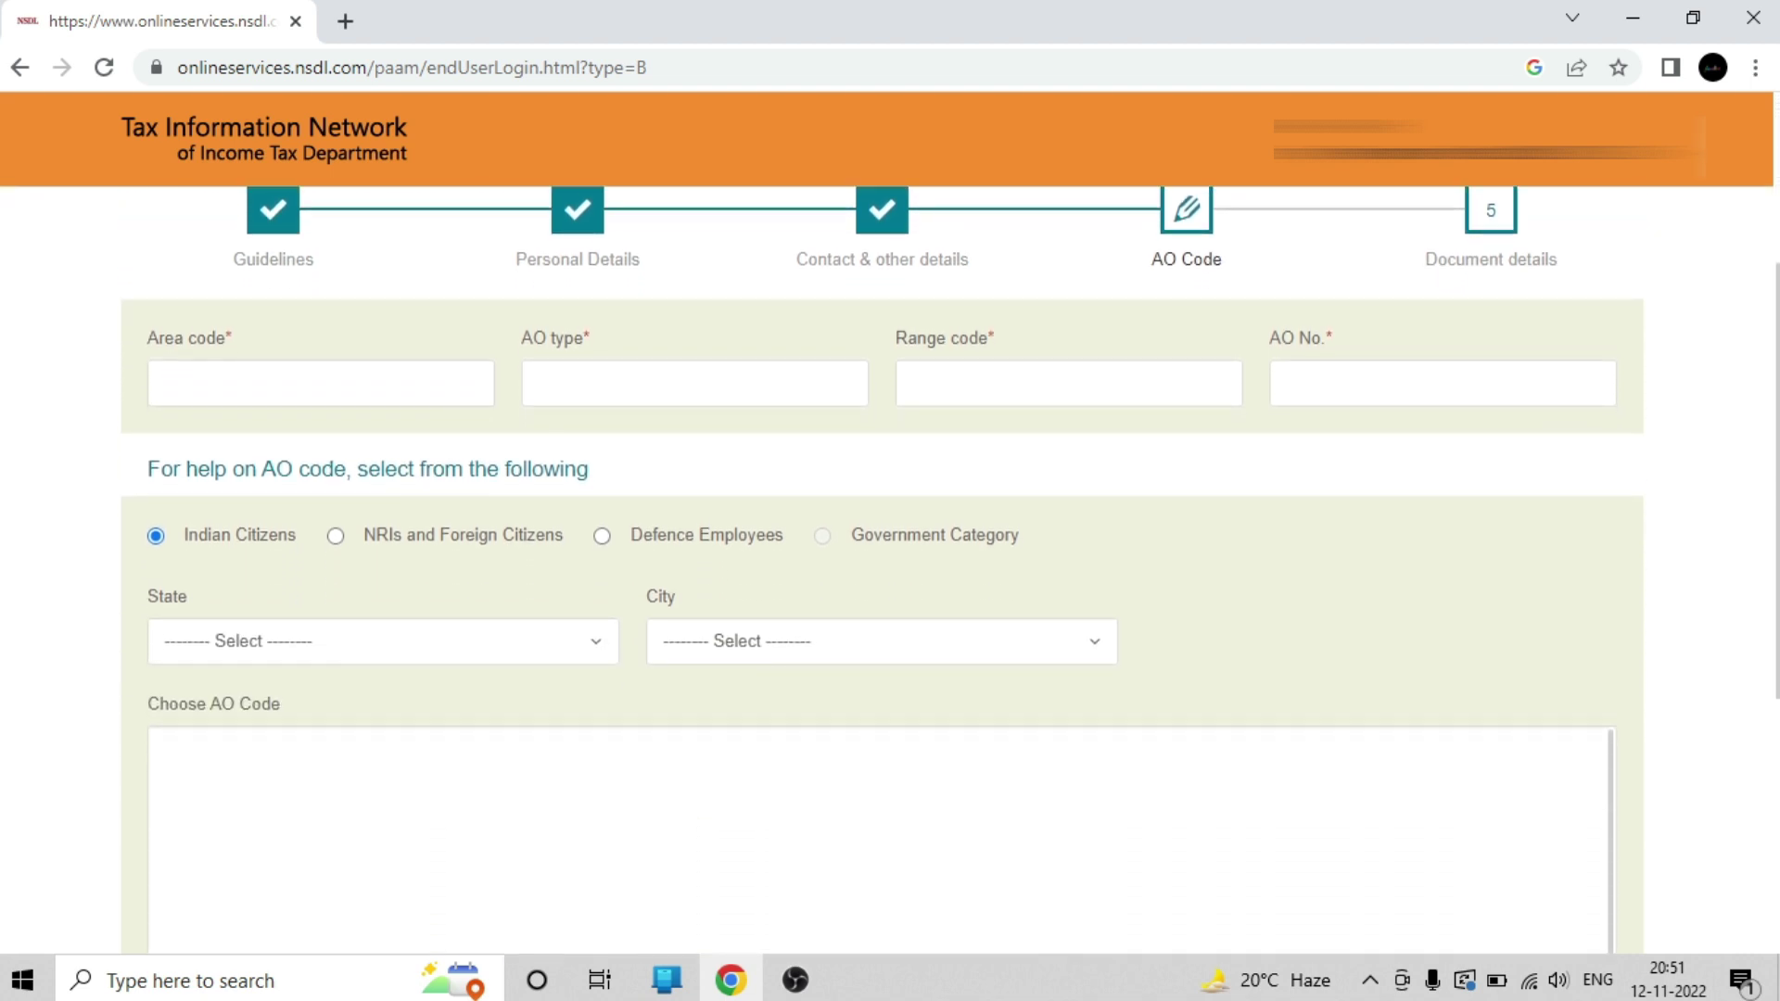
left_click(318, 646)
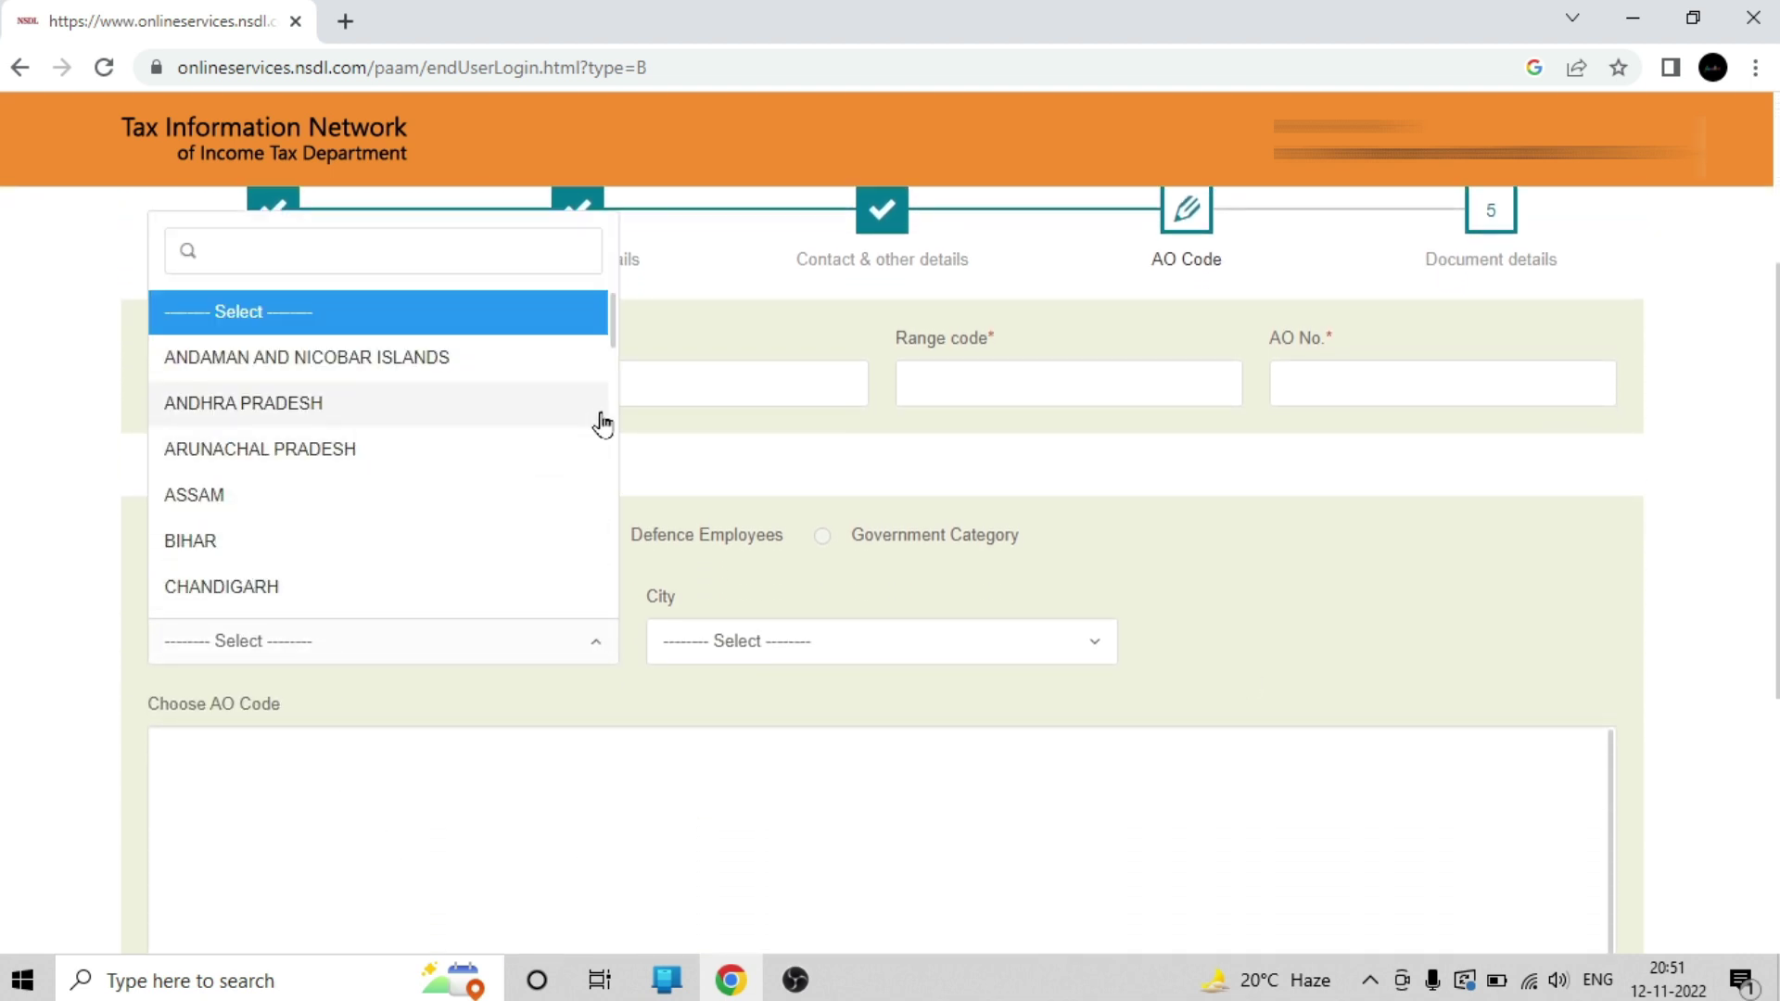
left_click_drag(620, 340, 619, 621)
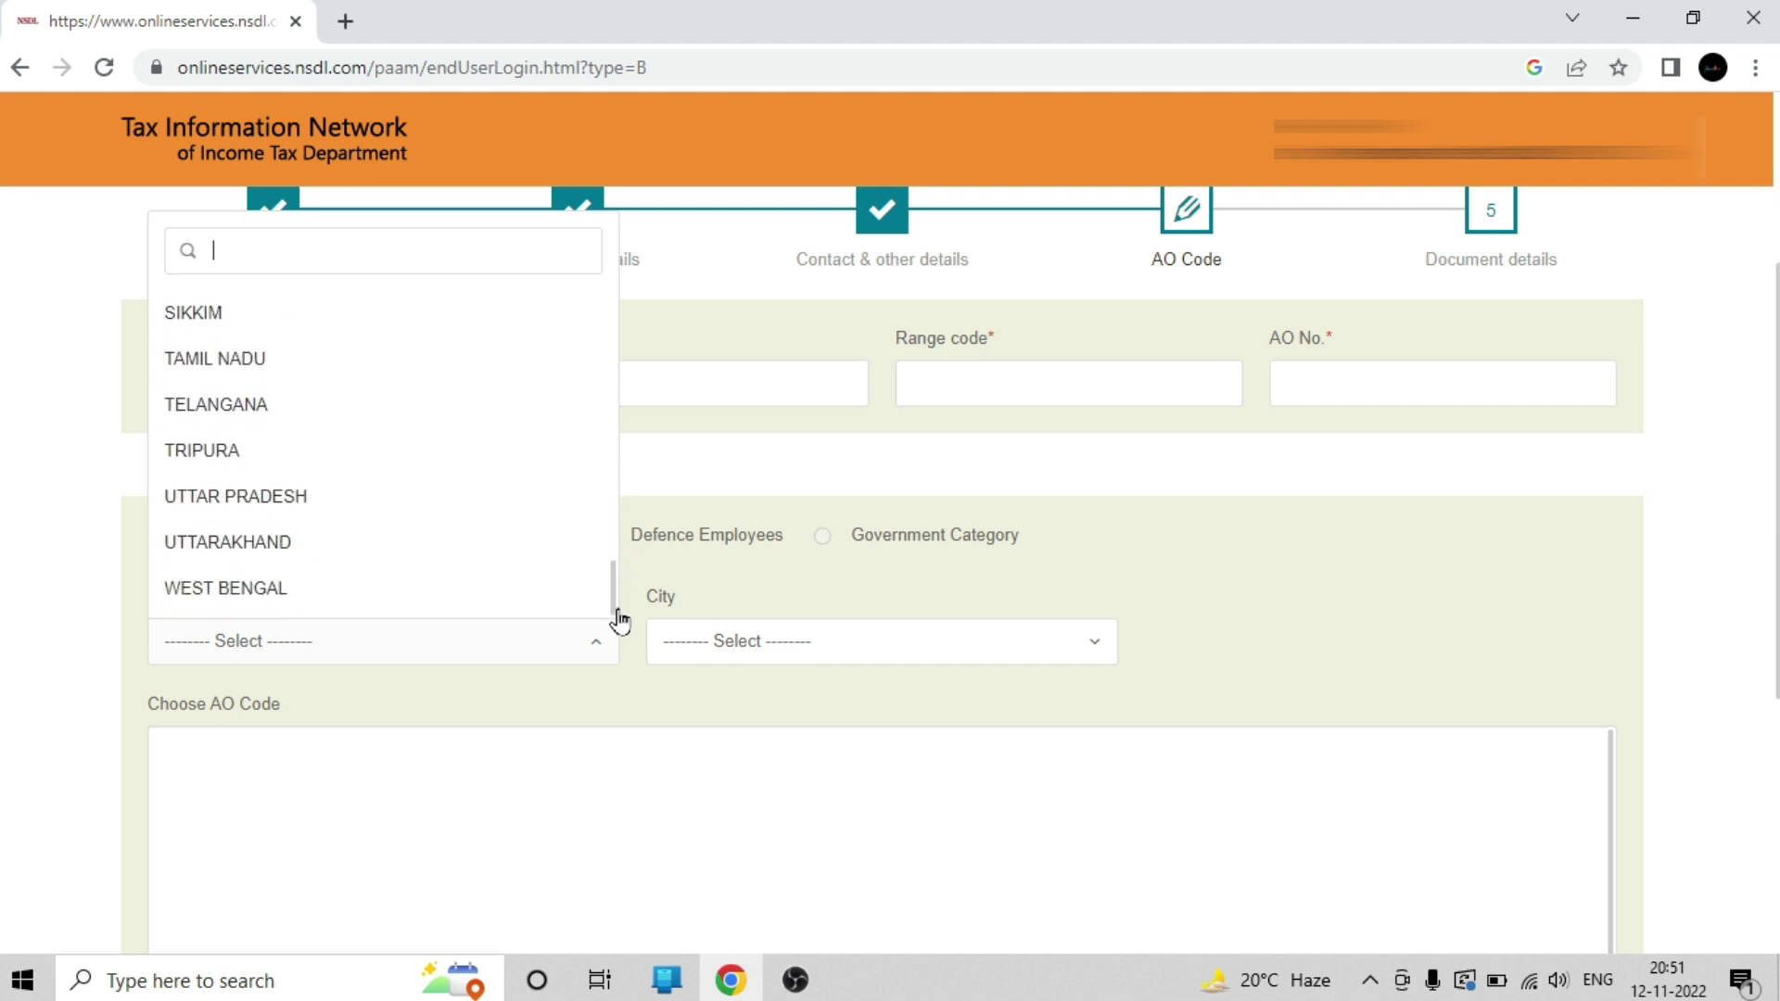
left_click(167, 500)
Choose city ALIGARH and the CIRCLE 4(1)(1) AO code (KNP/C/85/1)
left_click(834, 658)
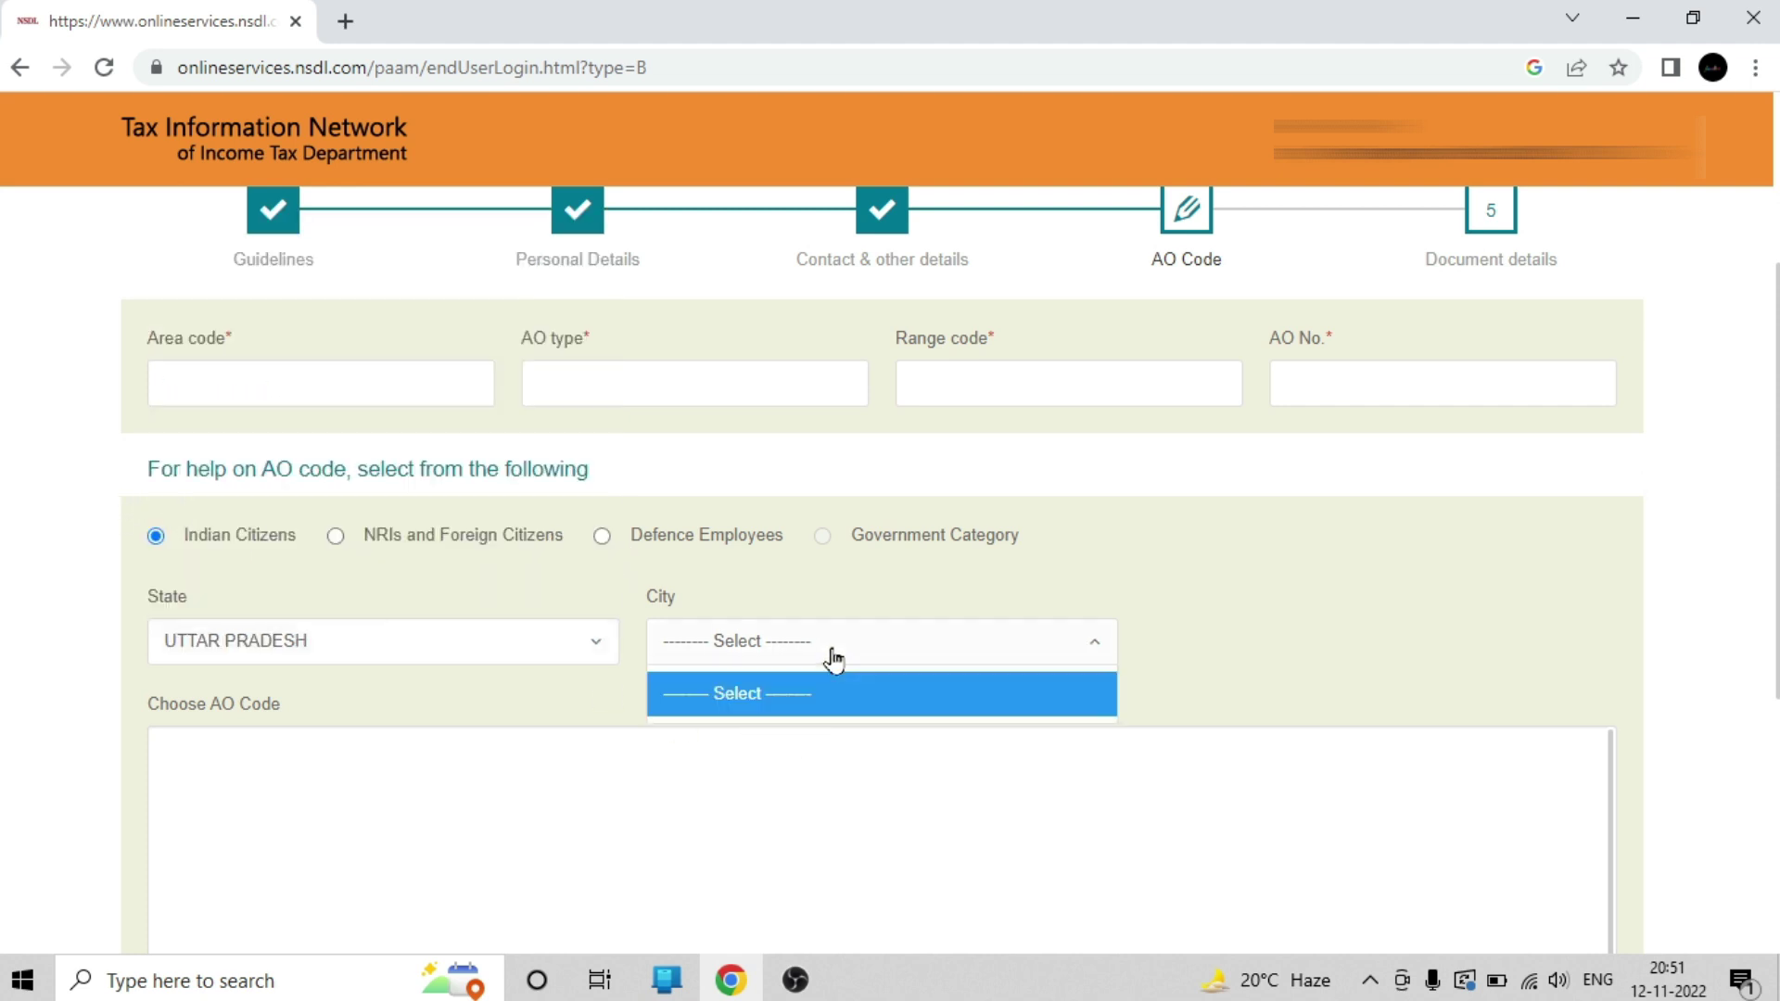
left_click(751, 647)
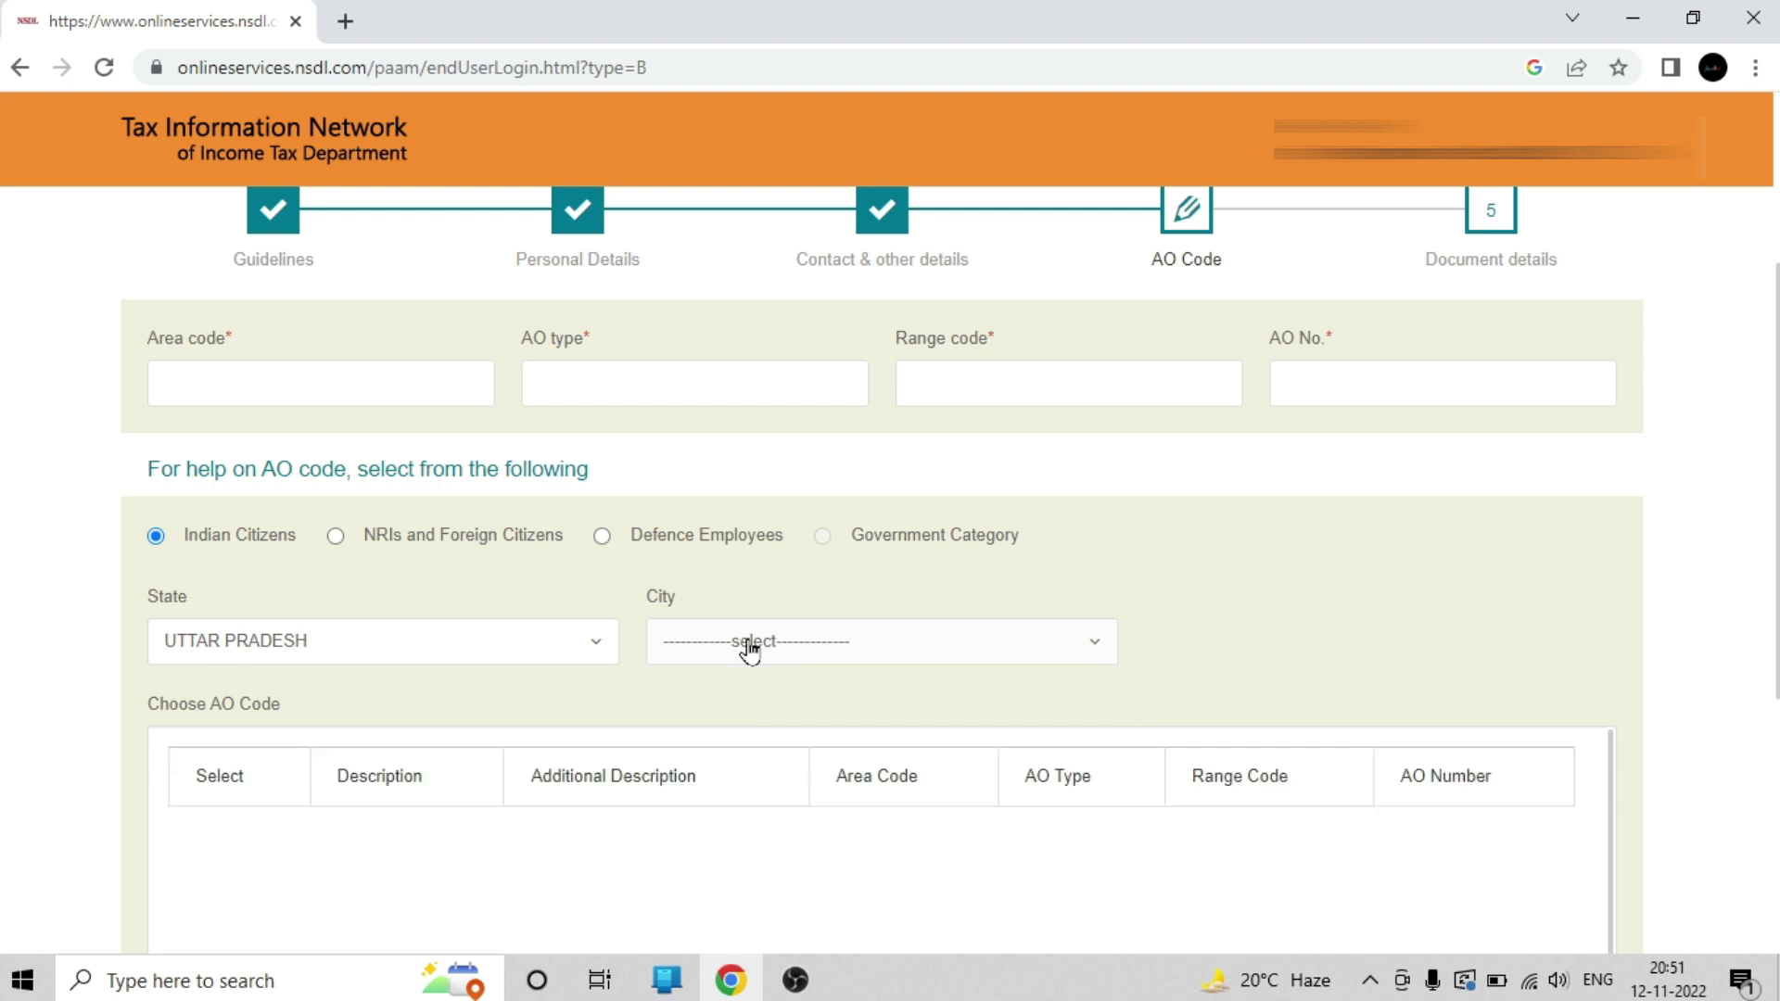
left_click(751, 649)
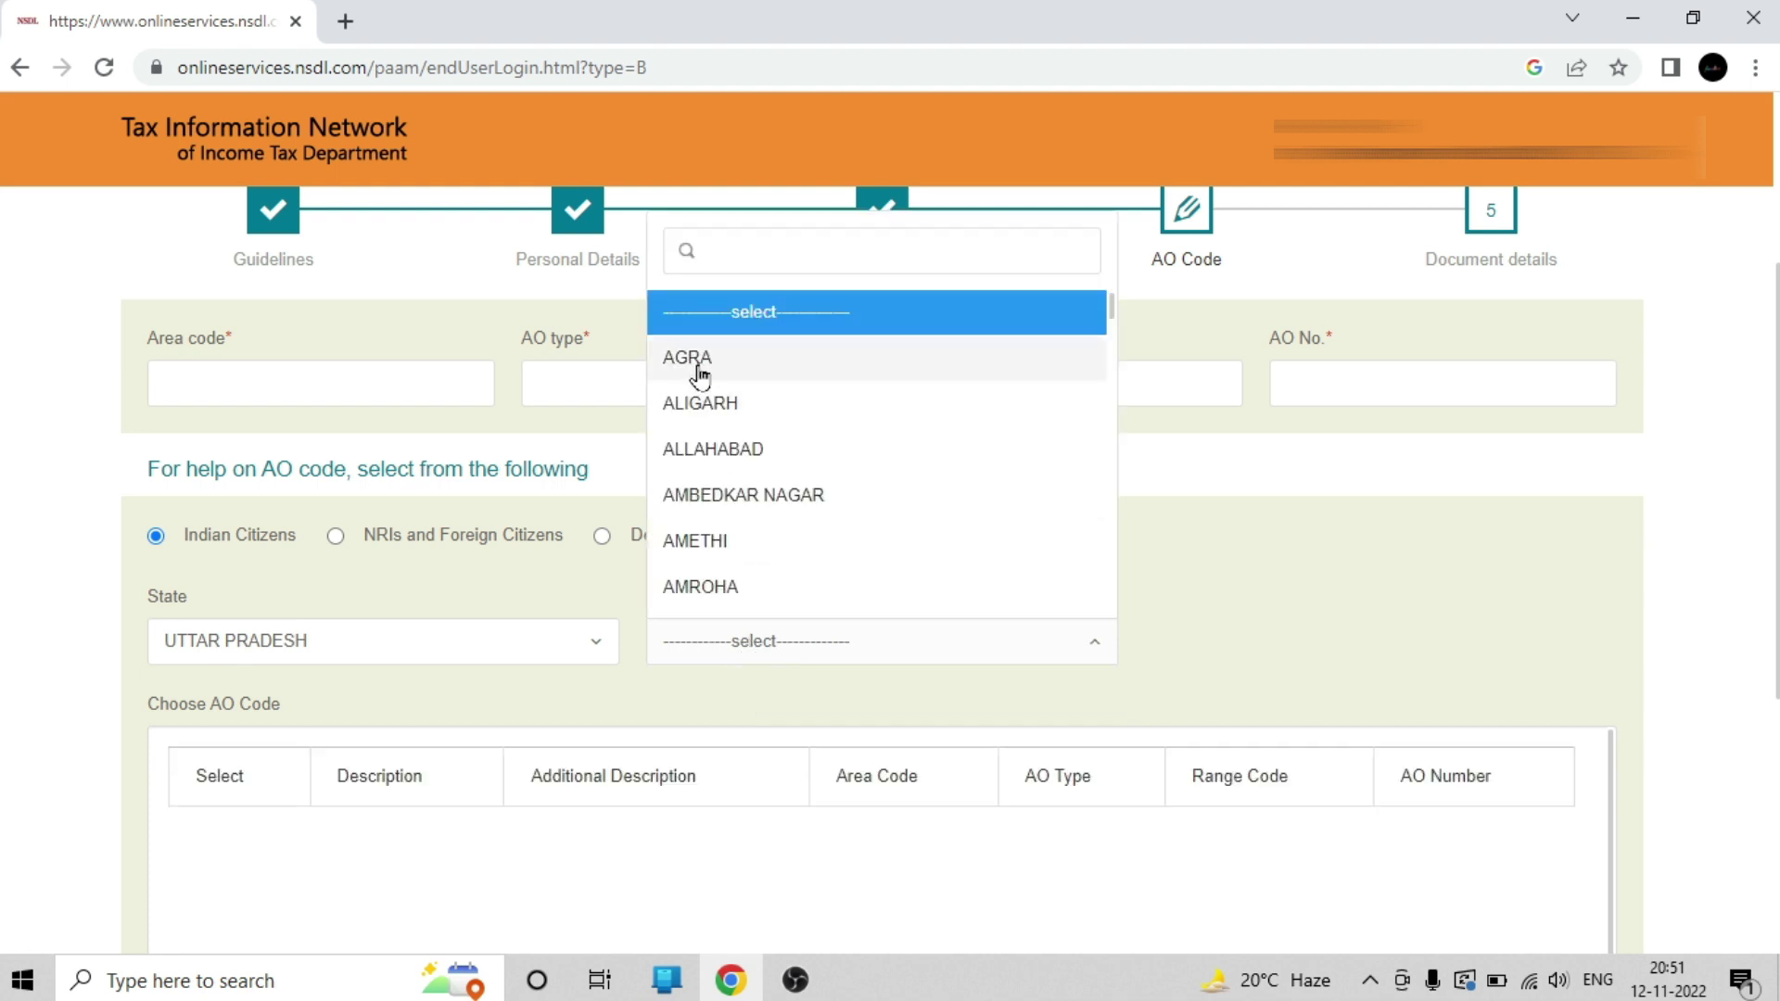
left_click(702, 399)
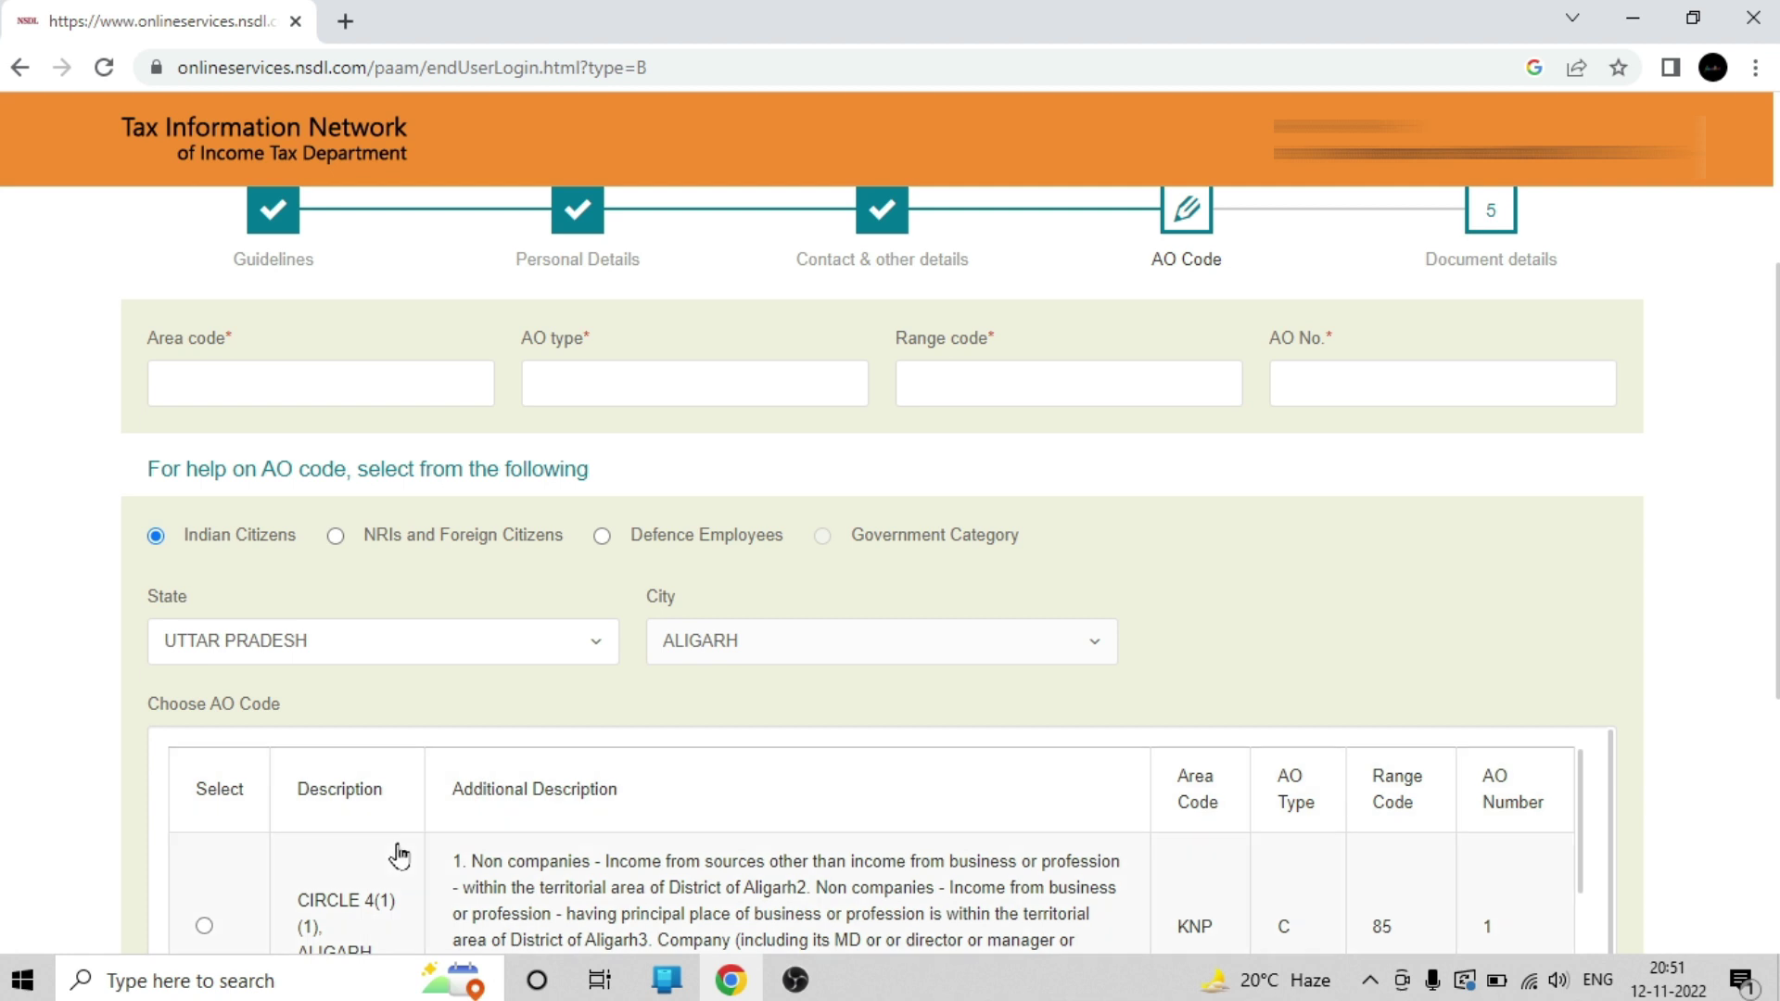
left_click(204, 925)
scroll(949, 571, "down", 5)
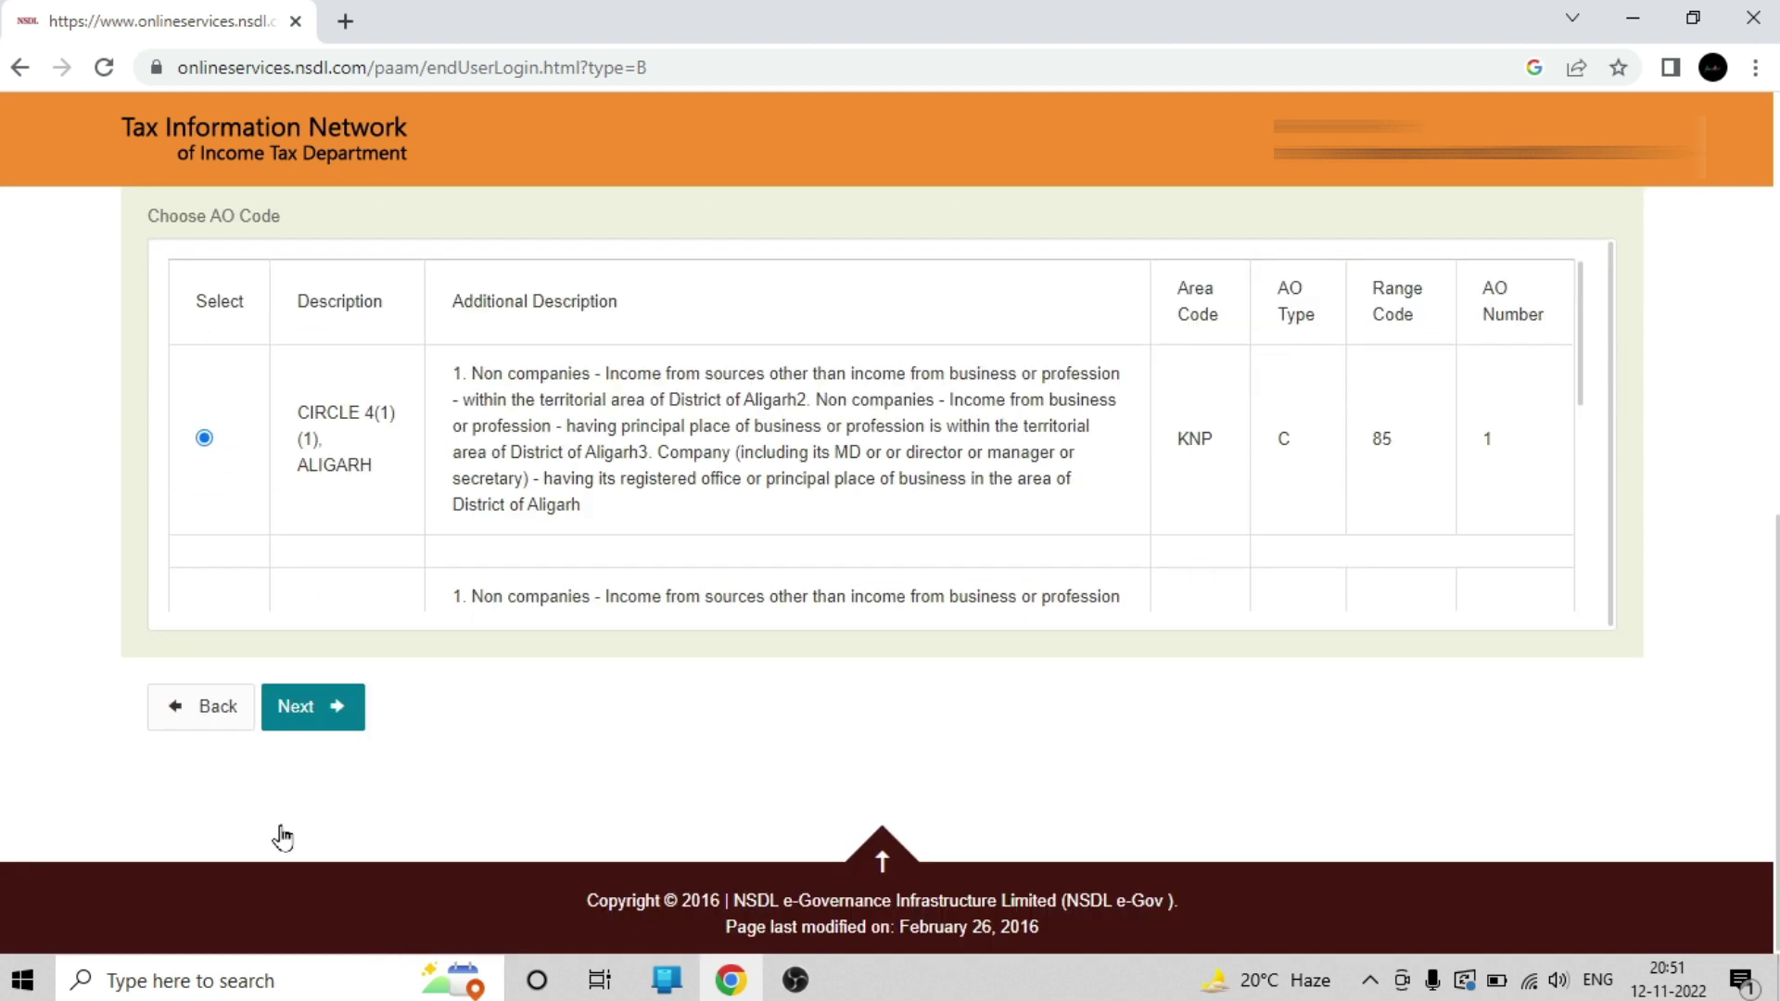
left_click(332, 707)
Declare as Himself/Herself with place AMARPUR DHANA and submit the application
scroll(278, 603, "down", 10)
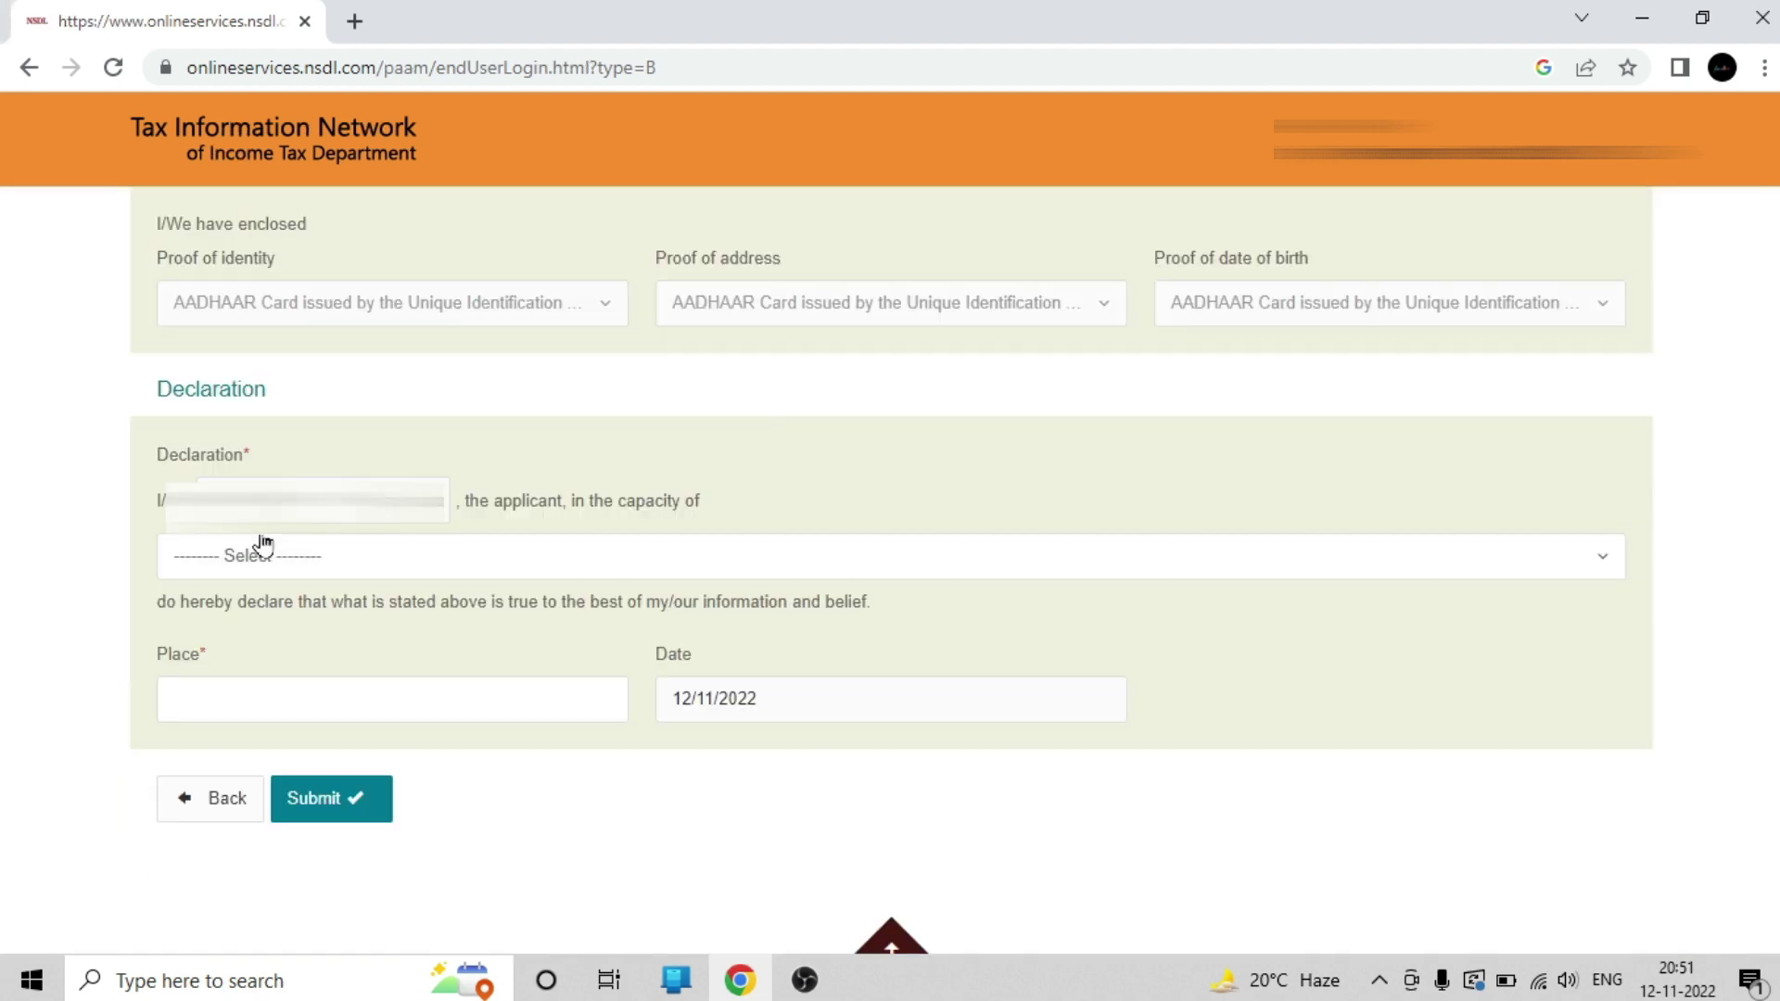
left_click(269, 572)
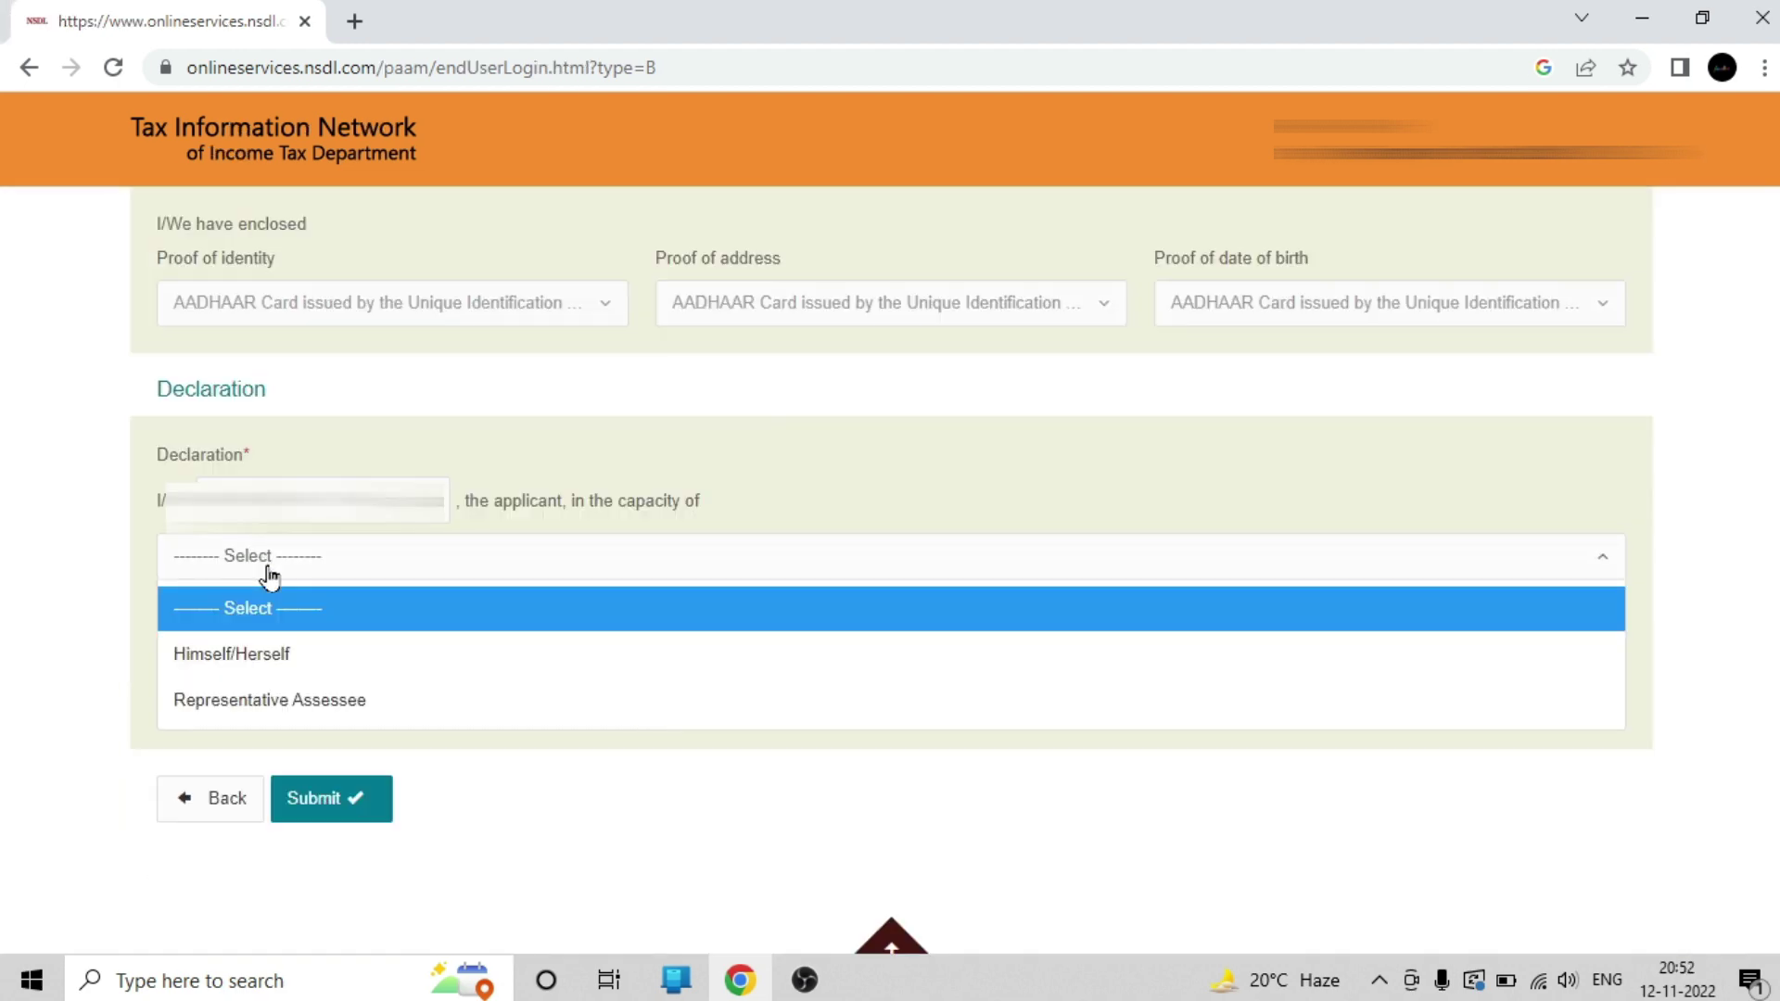
left_click(212, 660)
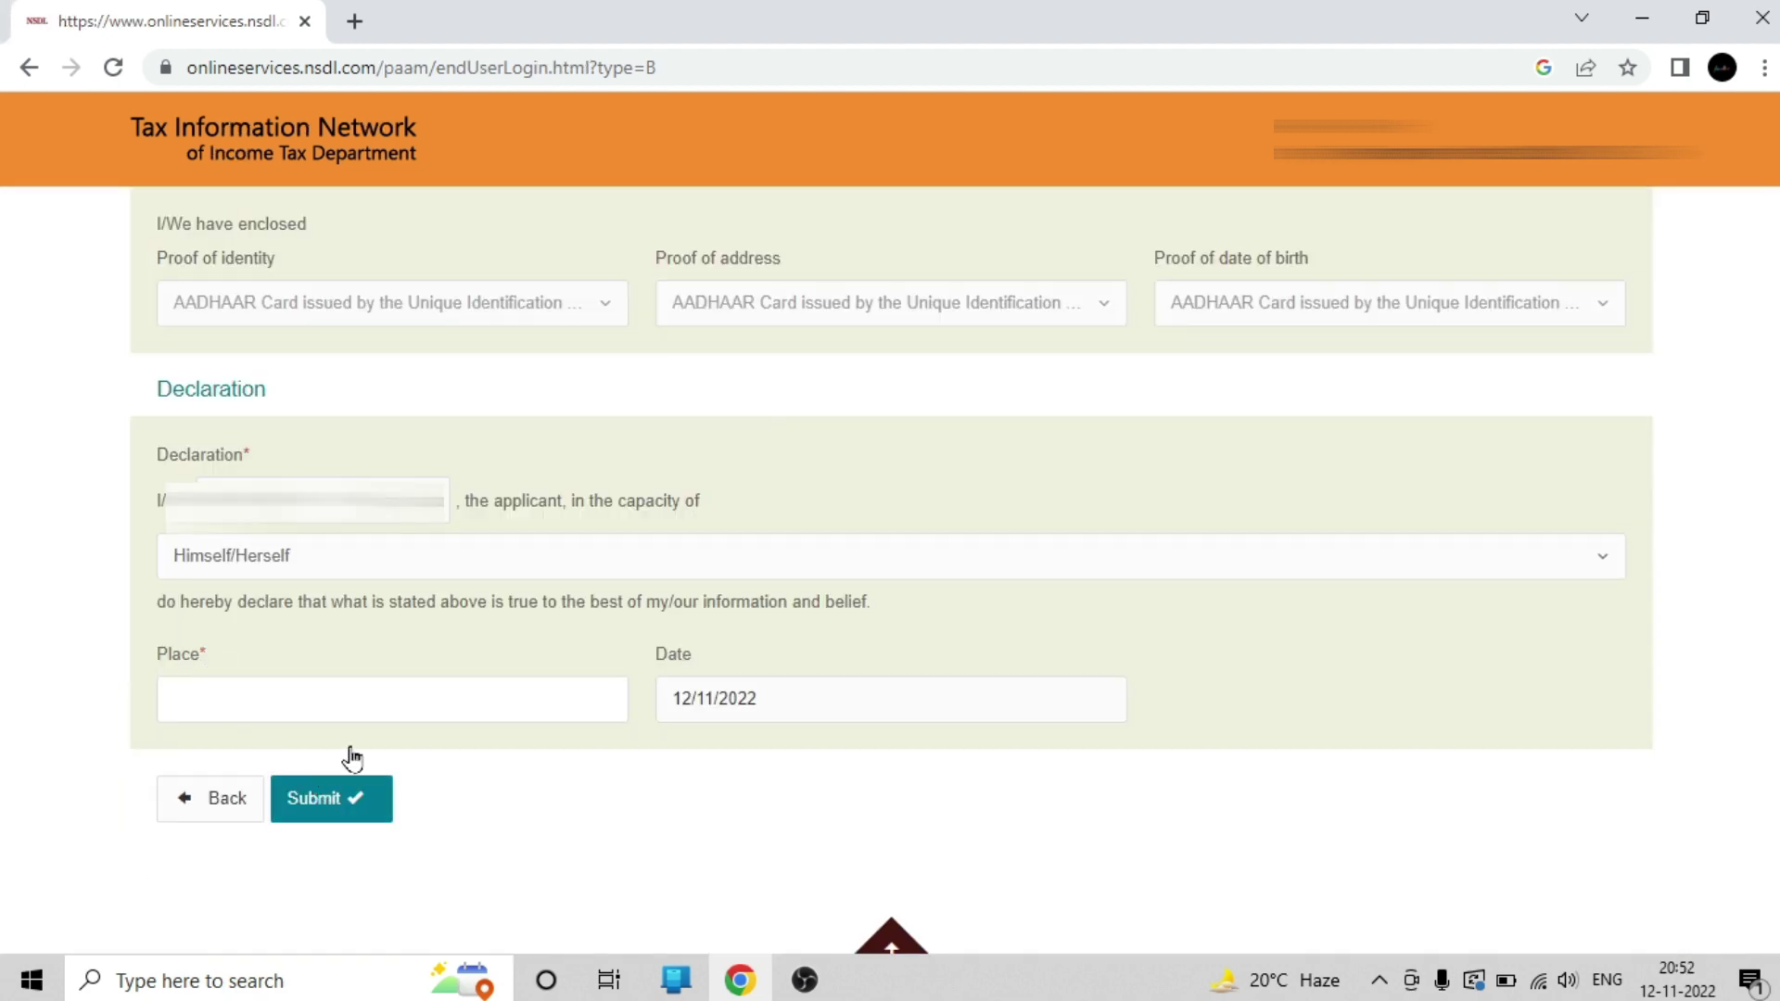
left_click(318, 695)
type("AMAR")
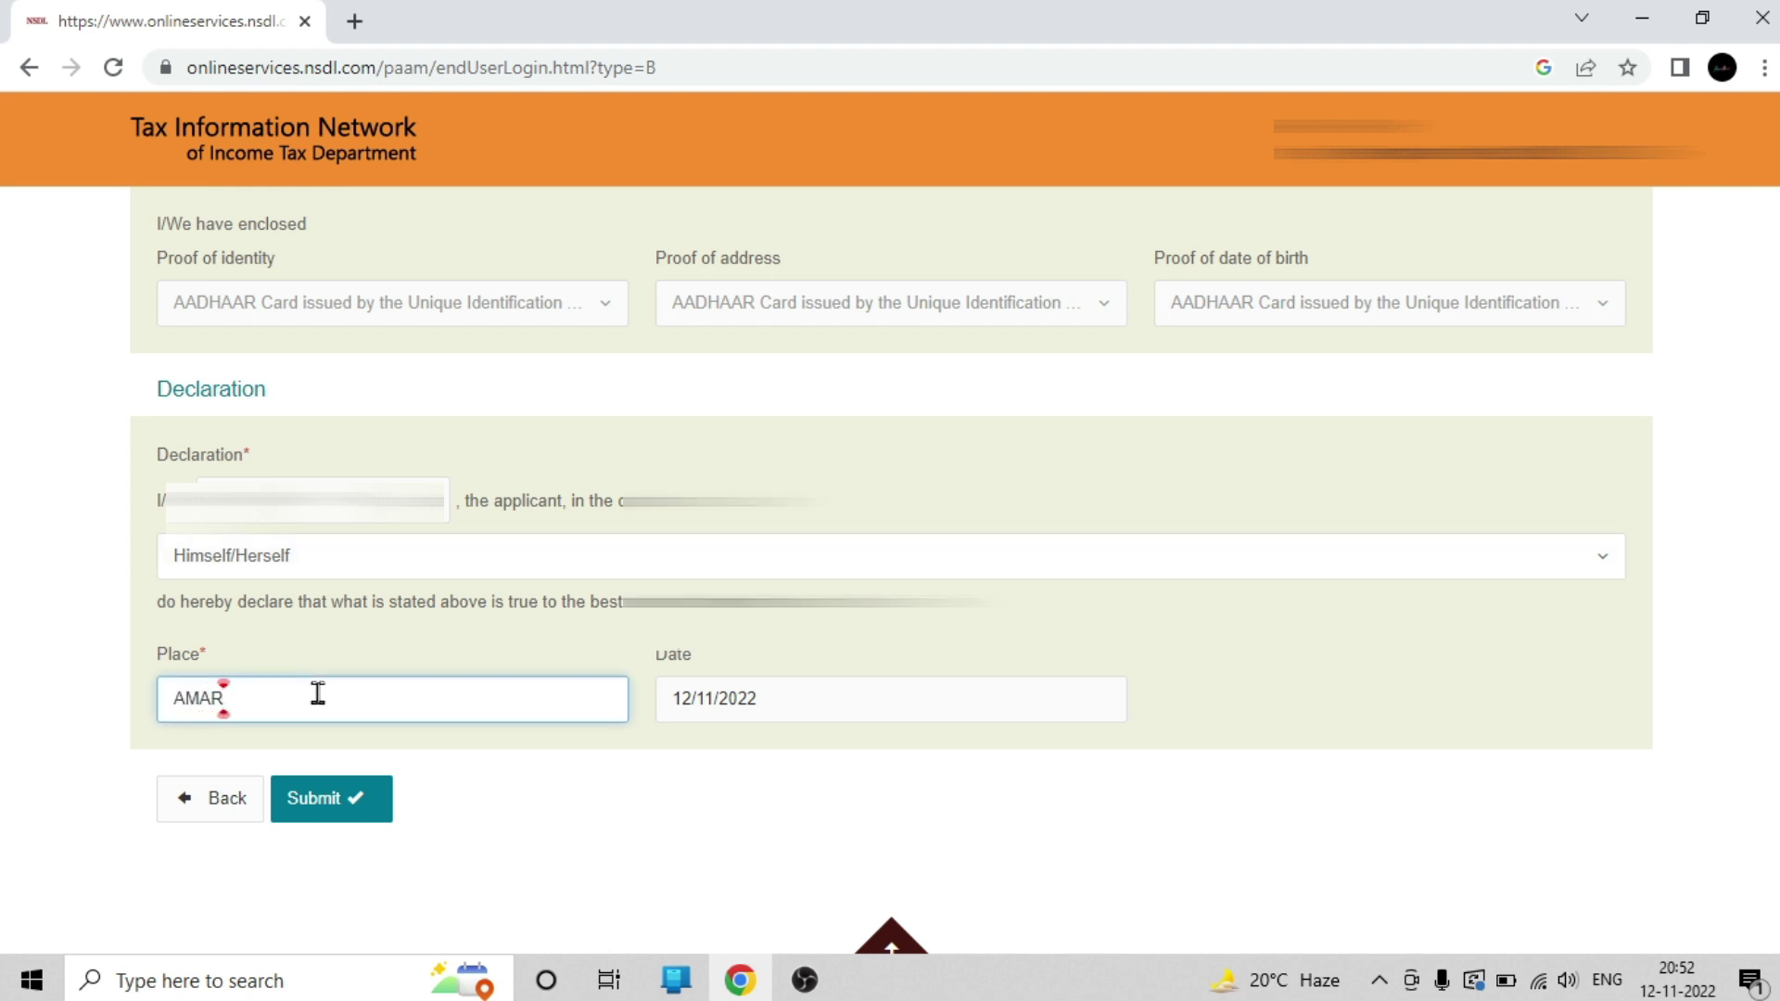
type("PUR DHANA")
left_click(323, 818)
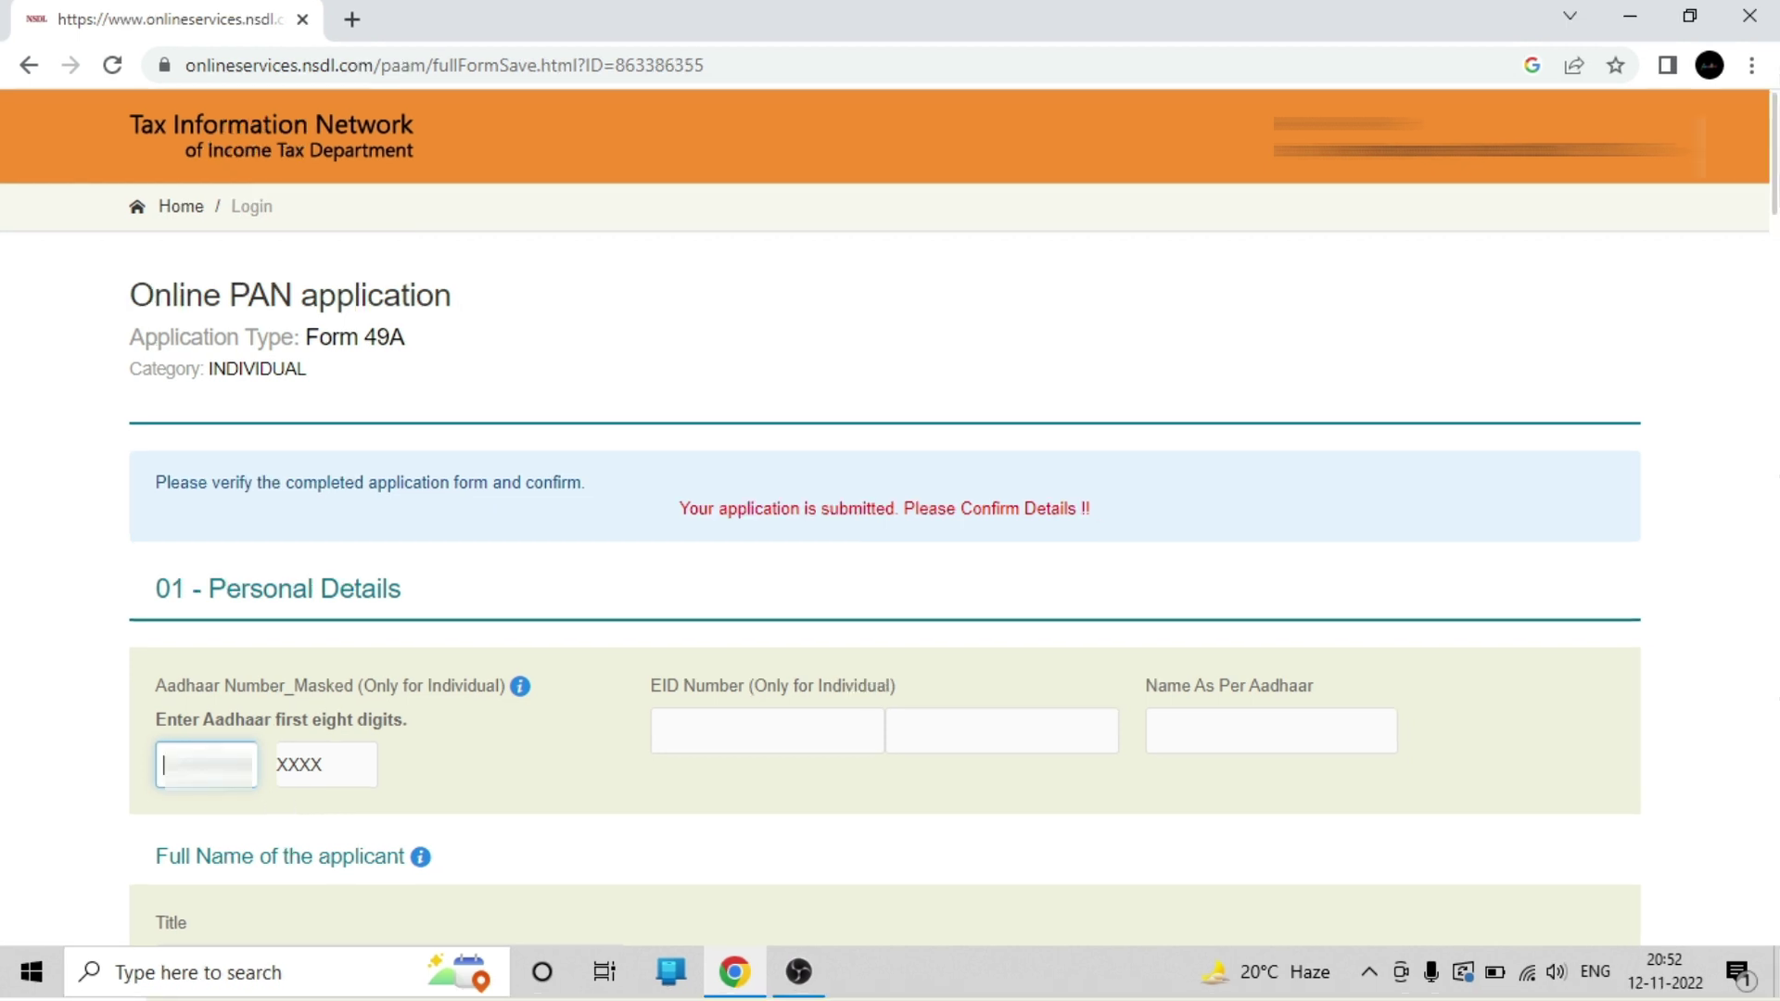
Set the applicant's gender to Female on the Form 49A confirmation page and submit it
type("****")
type("****")
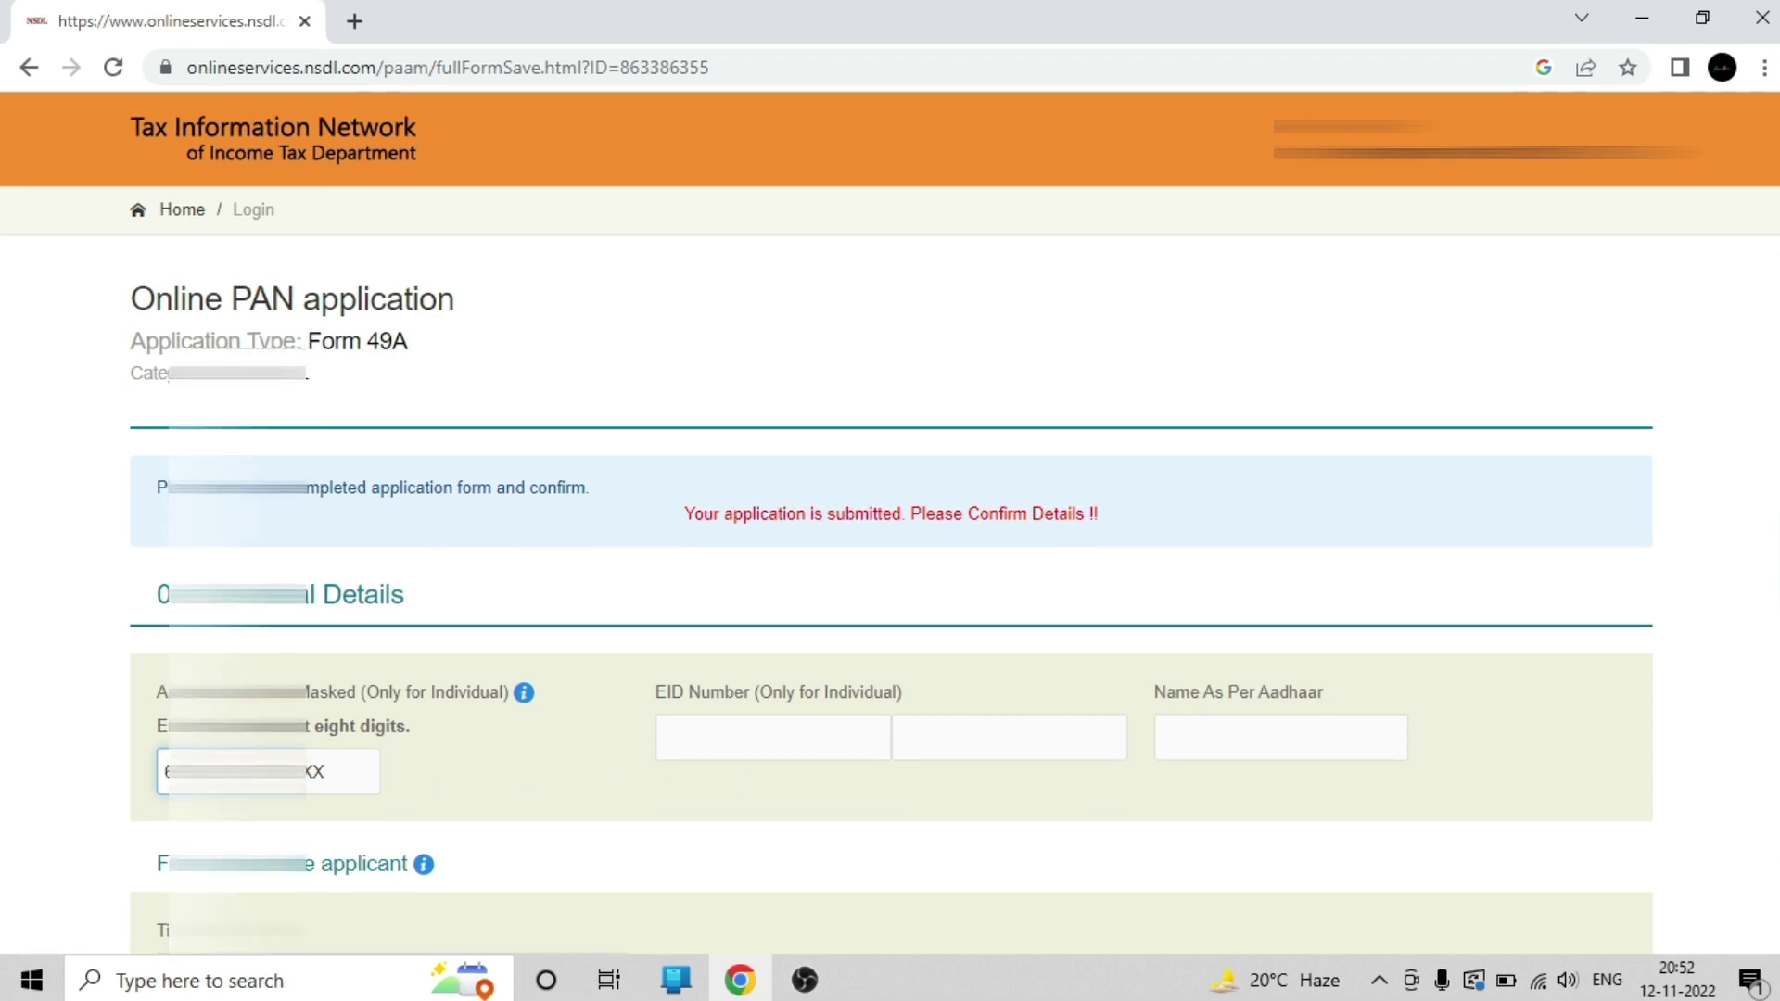
scroll(890, 556, "down", 3)
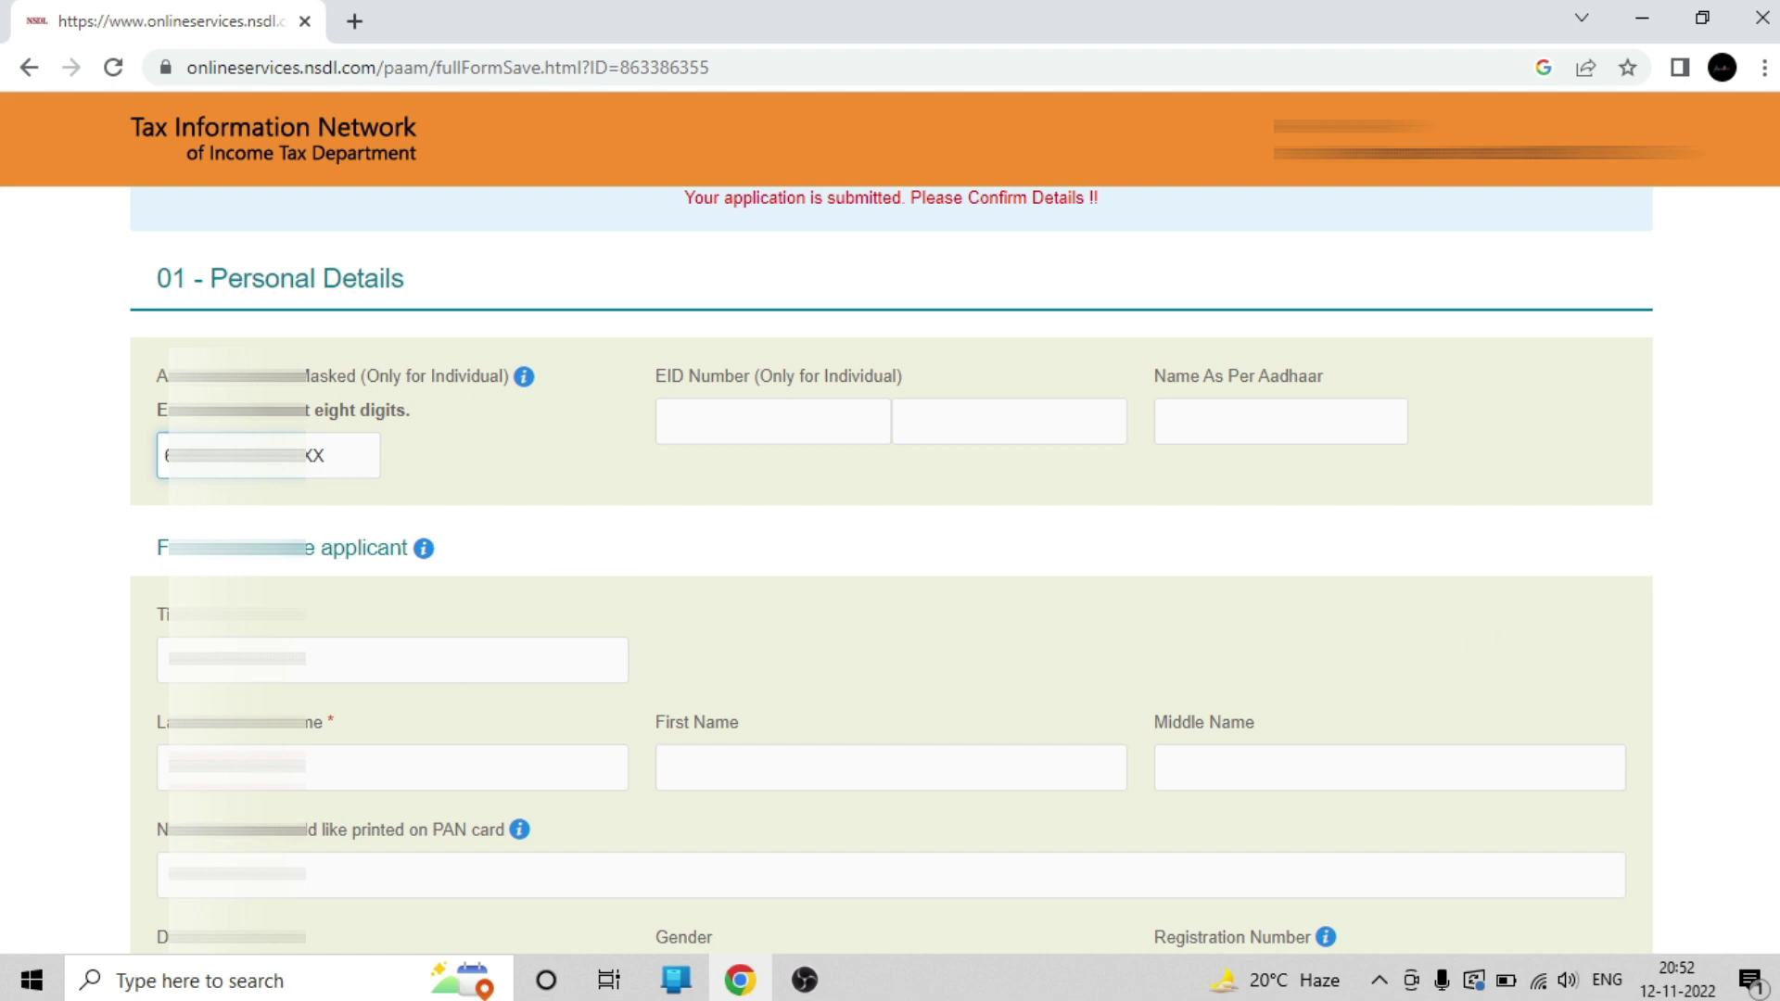
scroll(769, 573, "down", 4)
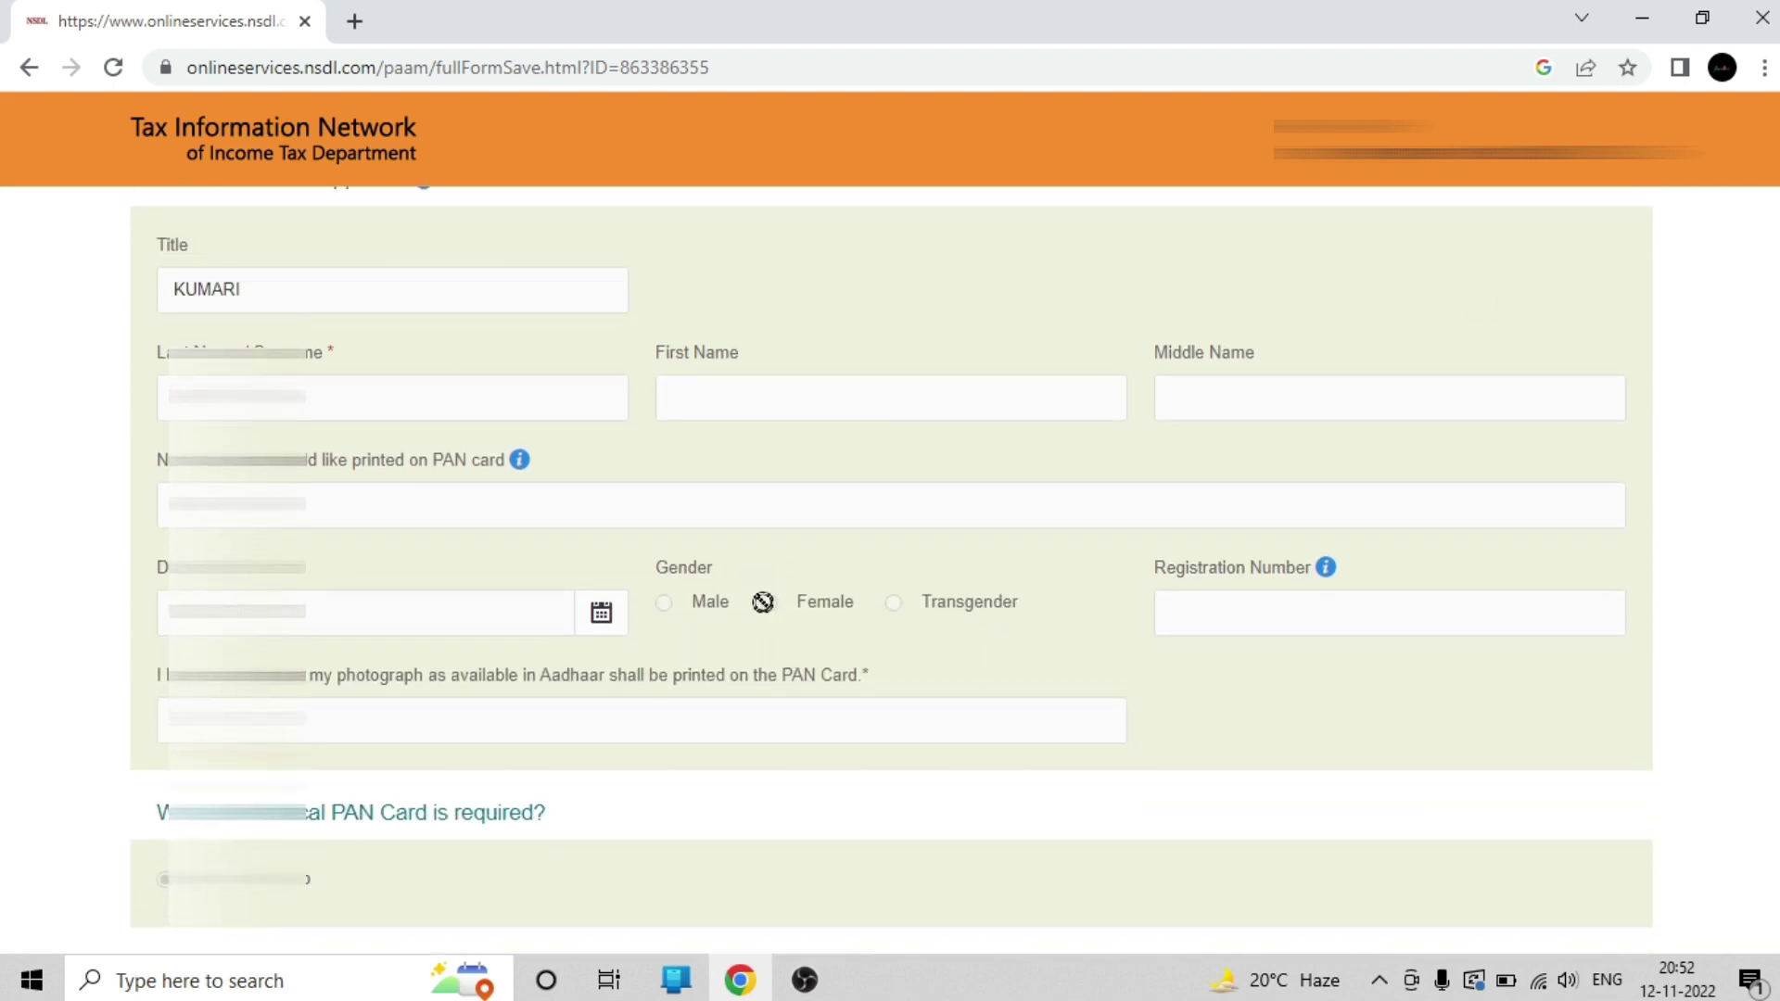
left_click(770, 603)
scroll(890, 519, "down", 10)
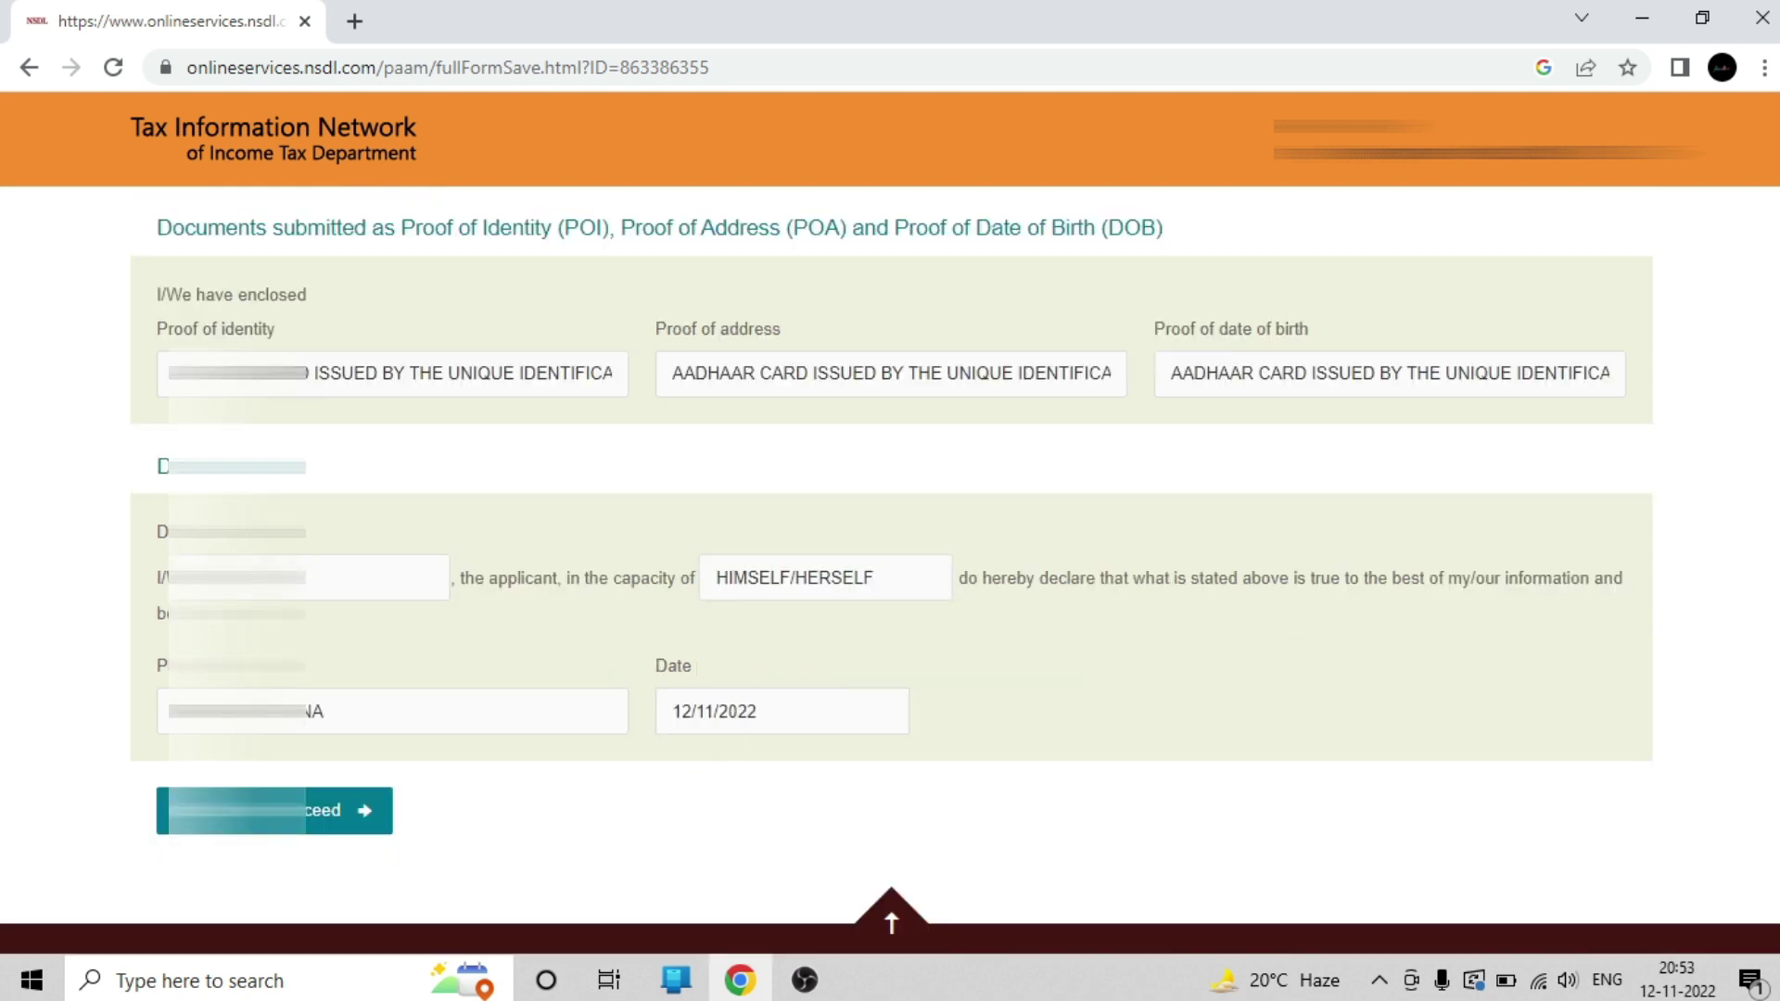
left_click(337, 812)
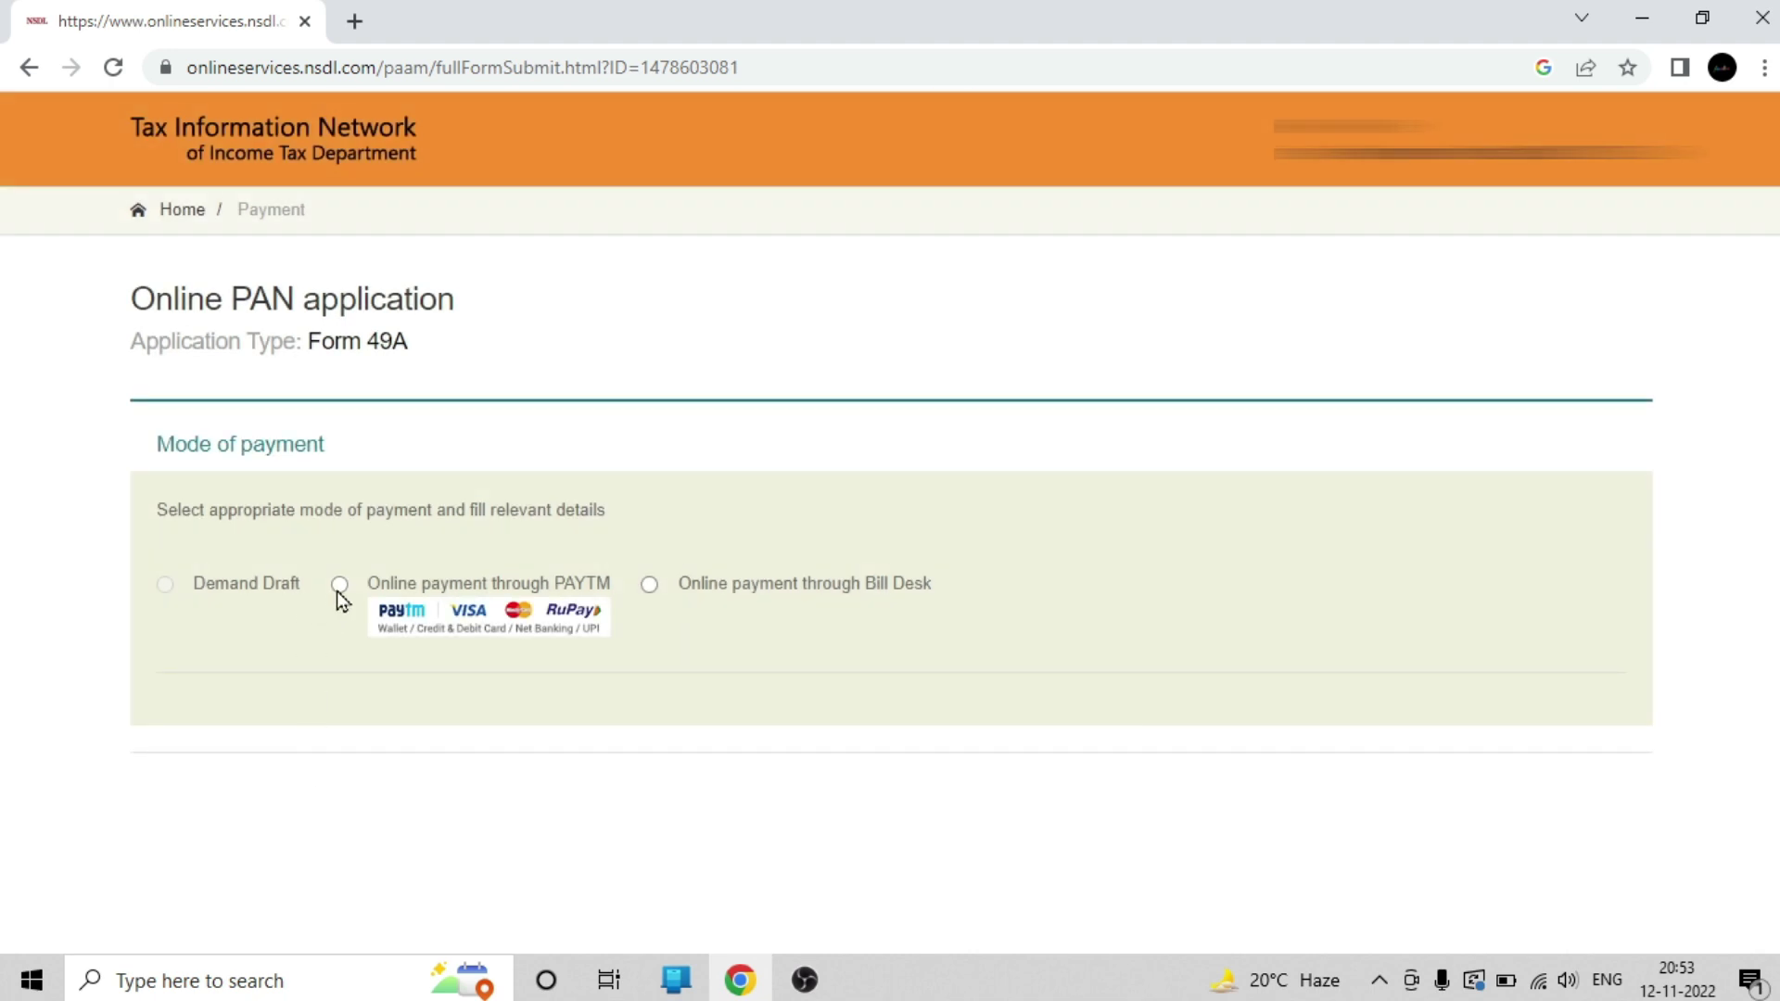
Choose Paytm online payment, accept the terms of service, and confirm paying the ₹106.90 fee
left_click(338, 593)
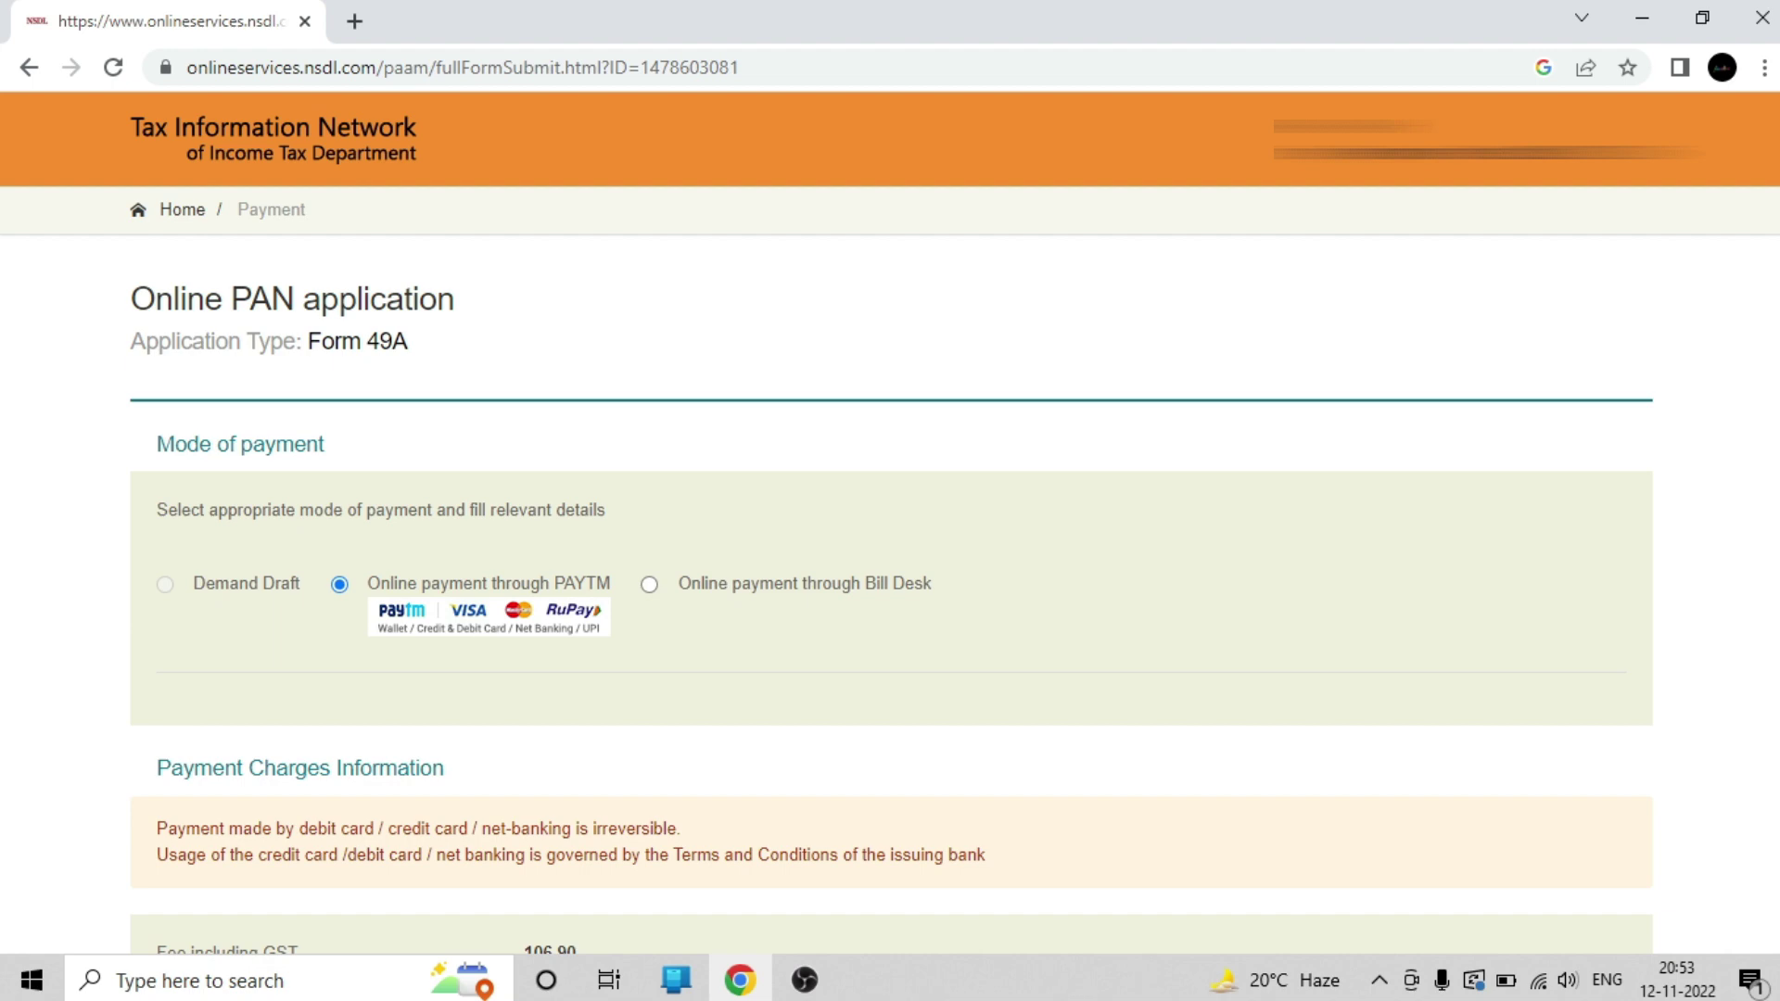
scroll(890, 570, "down", 6)
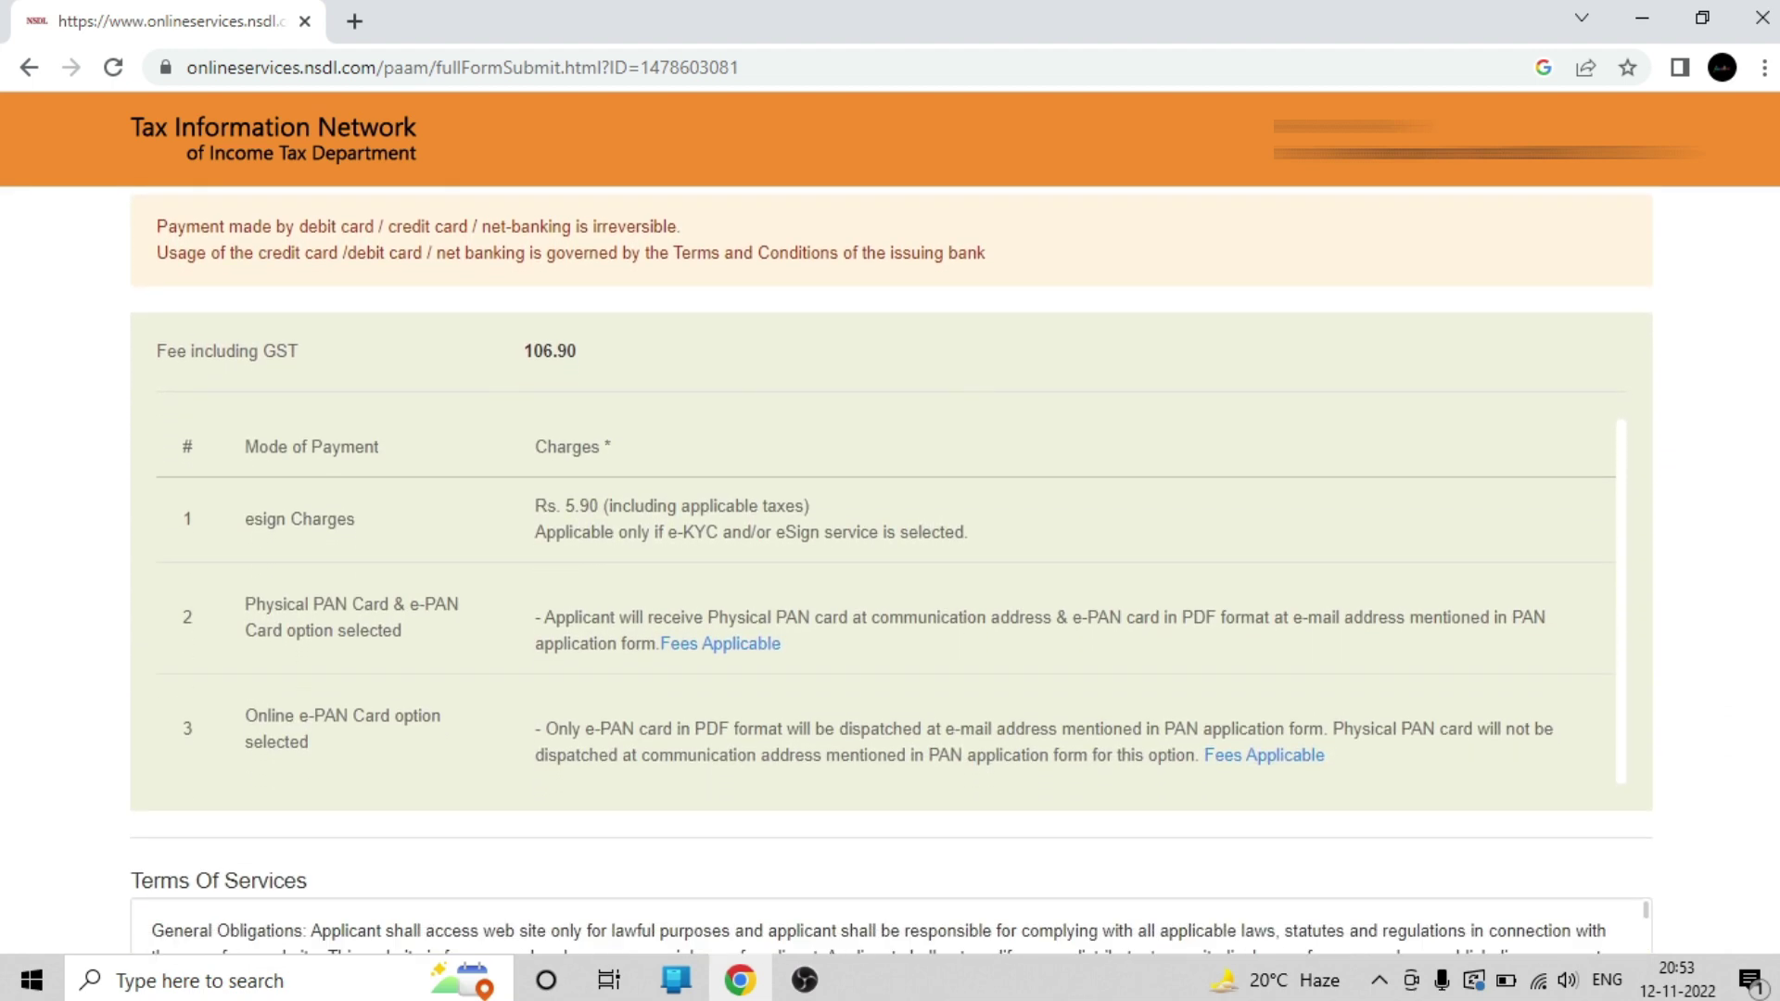
scroll(890, 570, "down", 2)
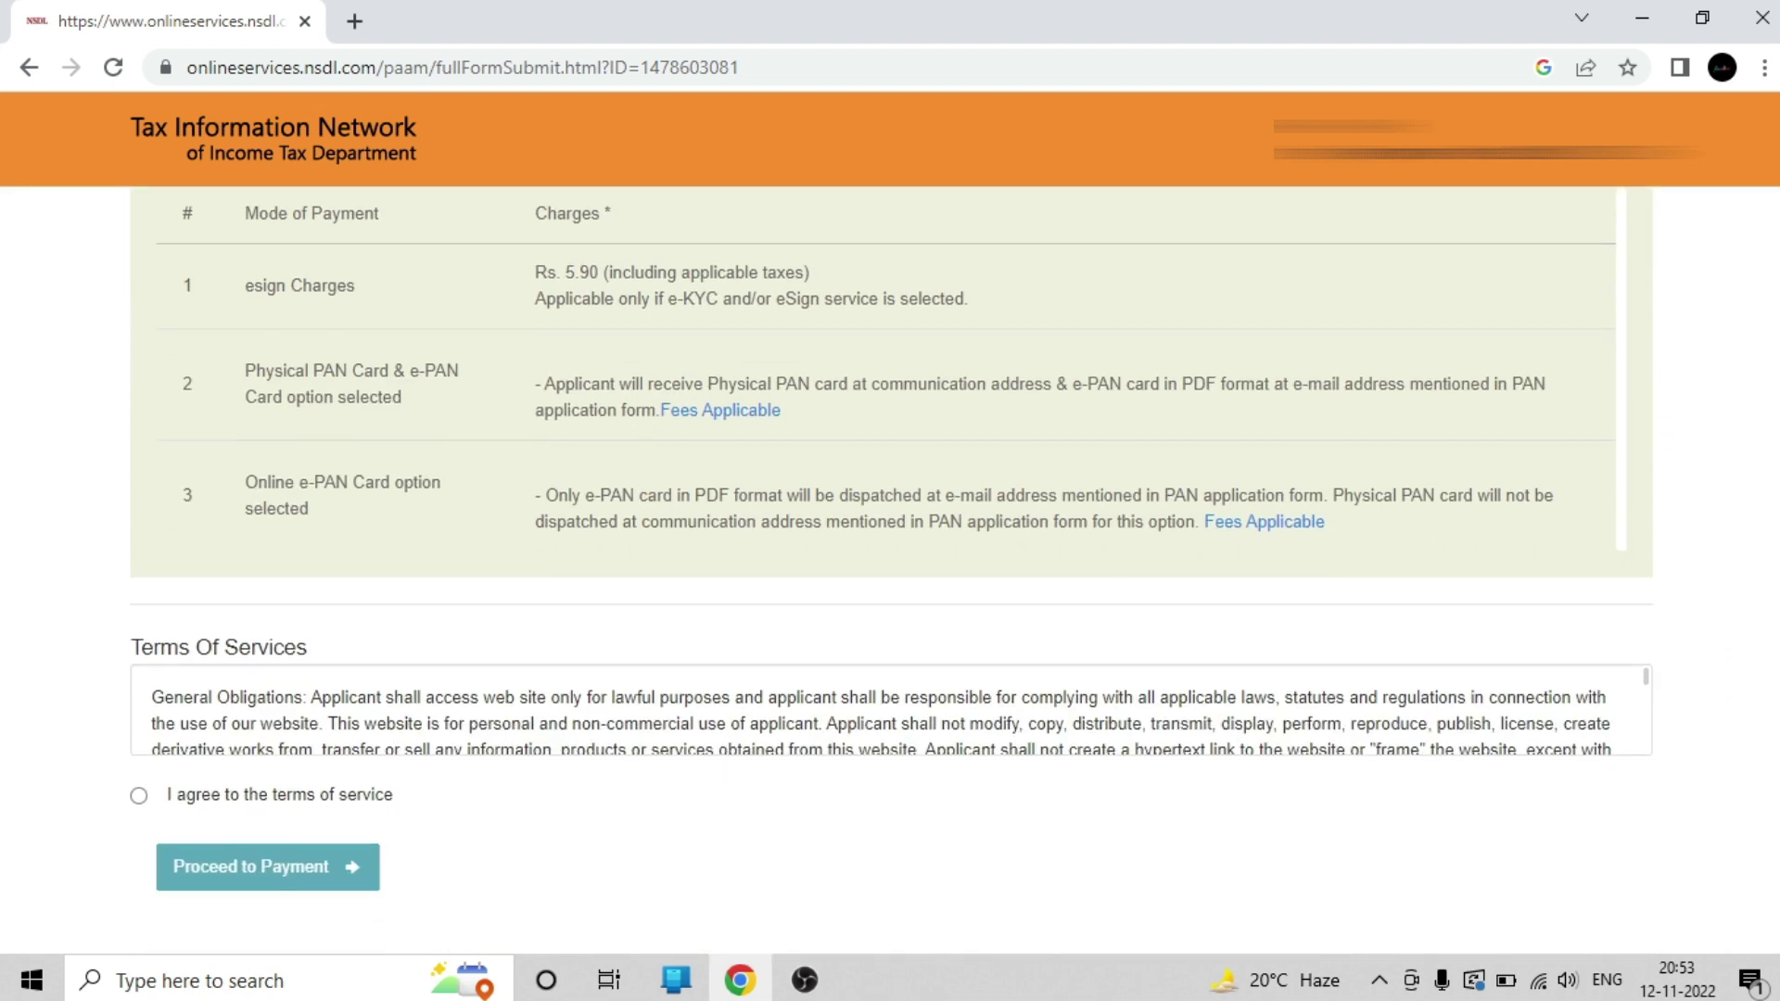
left_click(139, 796)
left_click(261, 869)
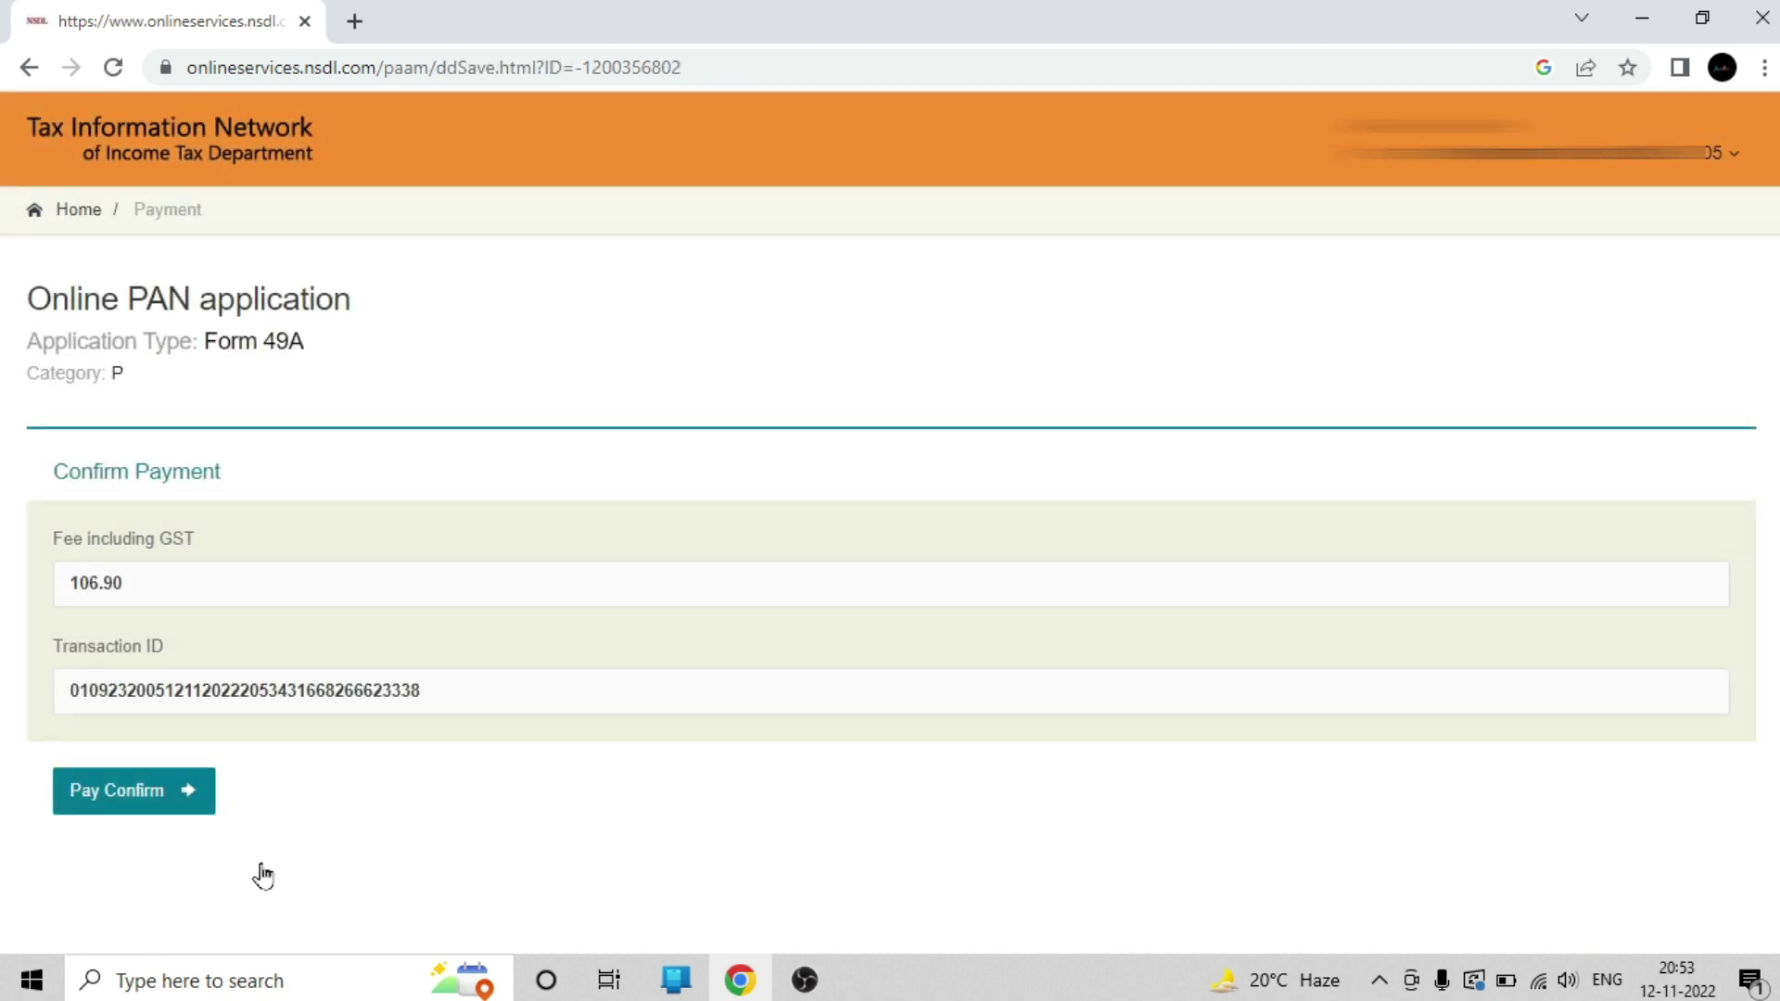
left_click(109, 801)
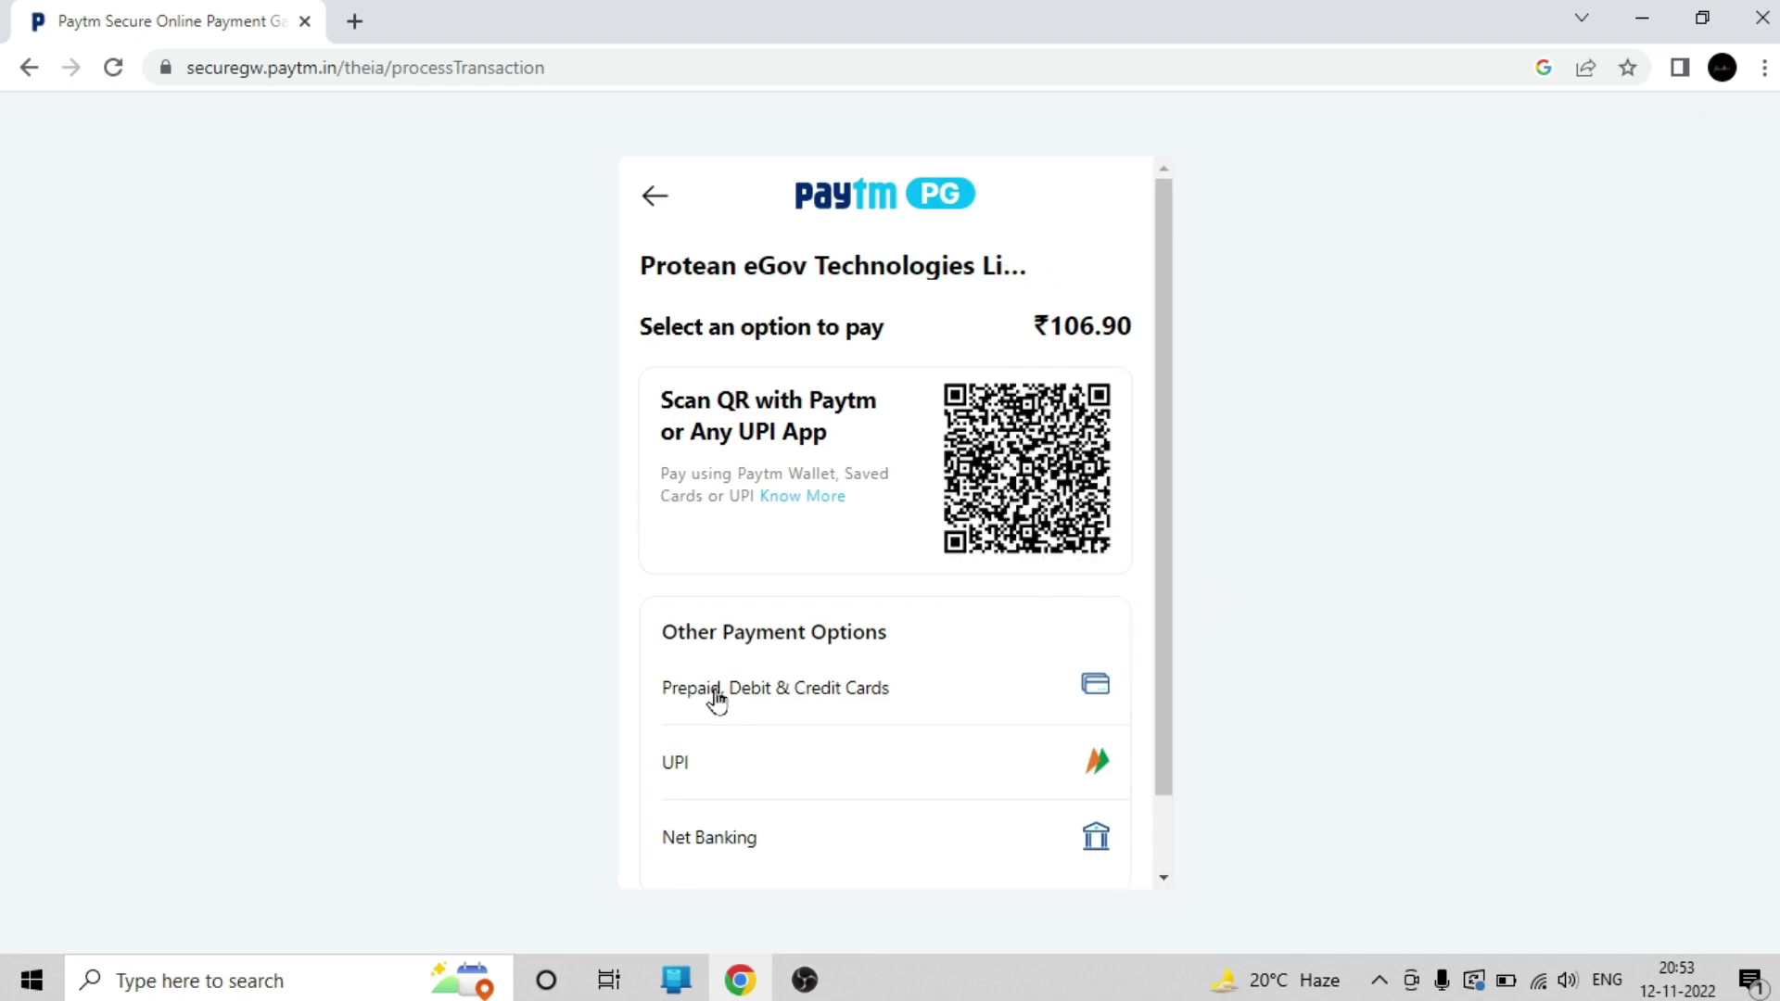
Pay the ₹106.90 fee by debit/credit card and confirm it with the payment OTP
left_click(771, 693)
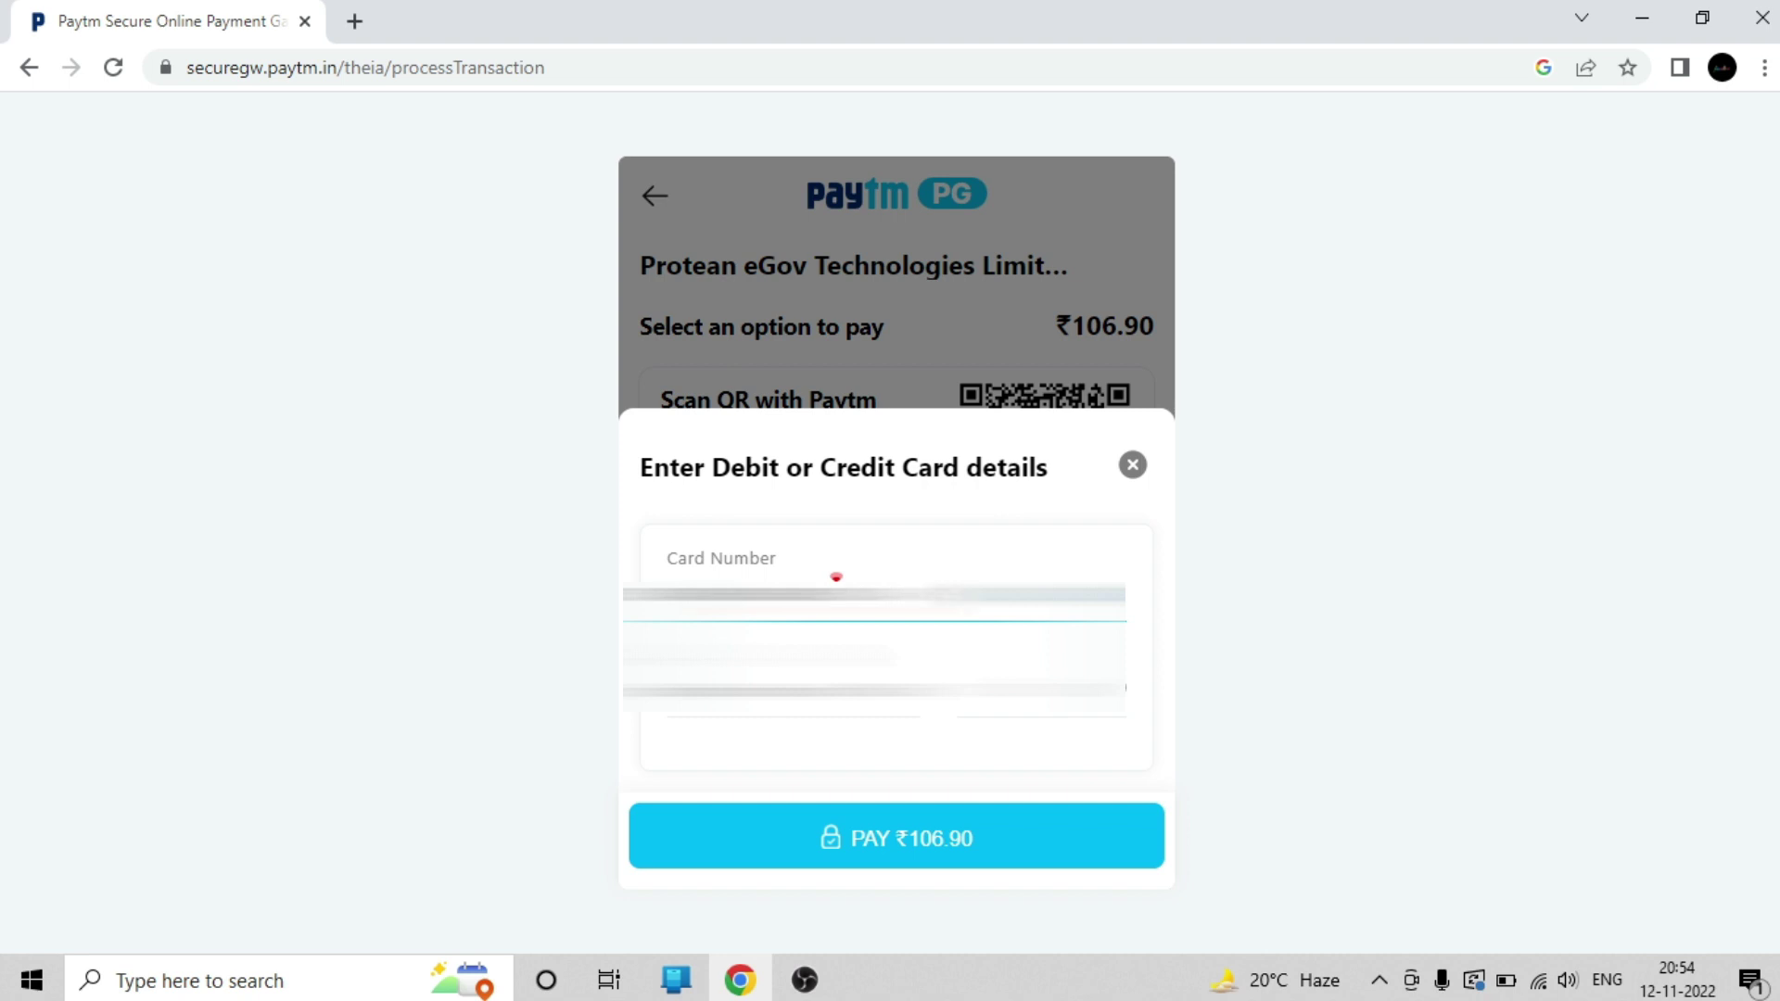
left_click(851, 688)
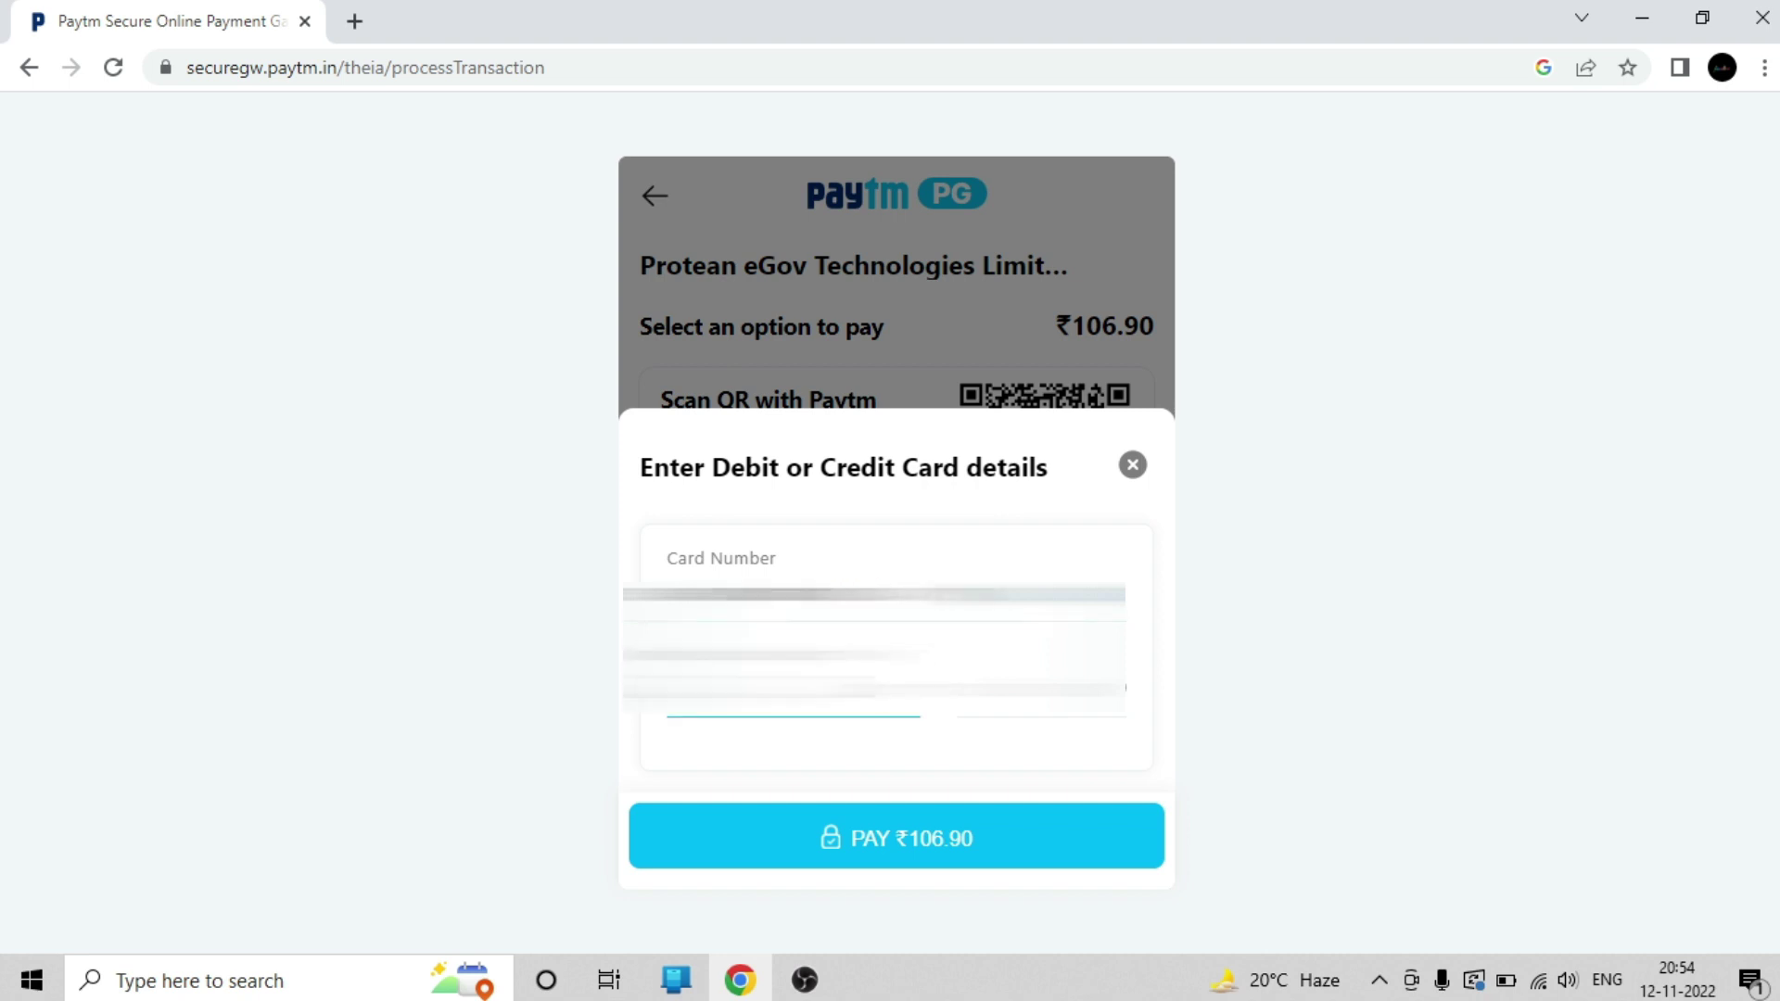
left_click(1029, 688)
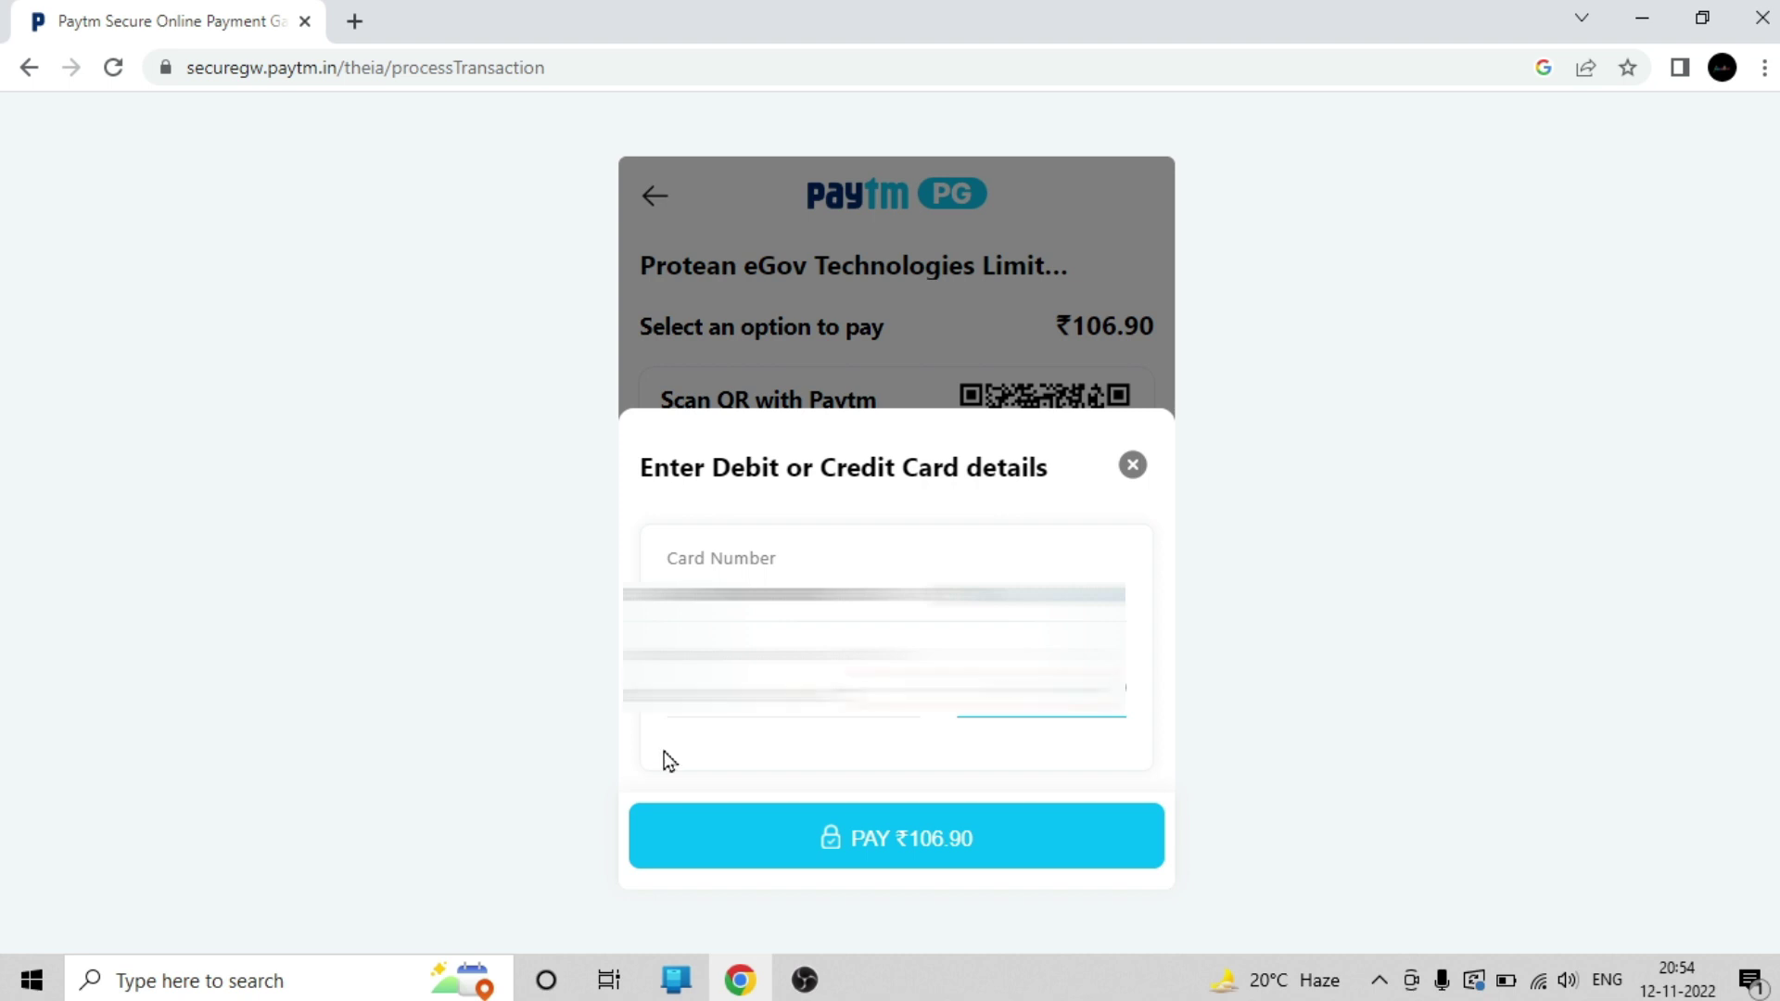
left_click(708, 849)
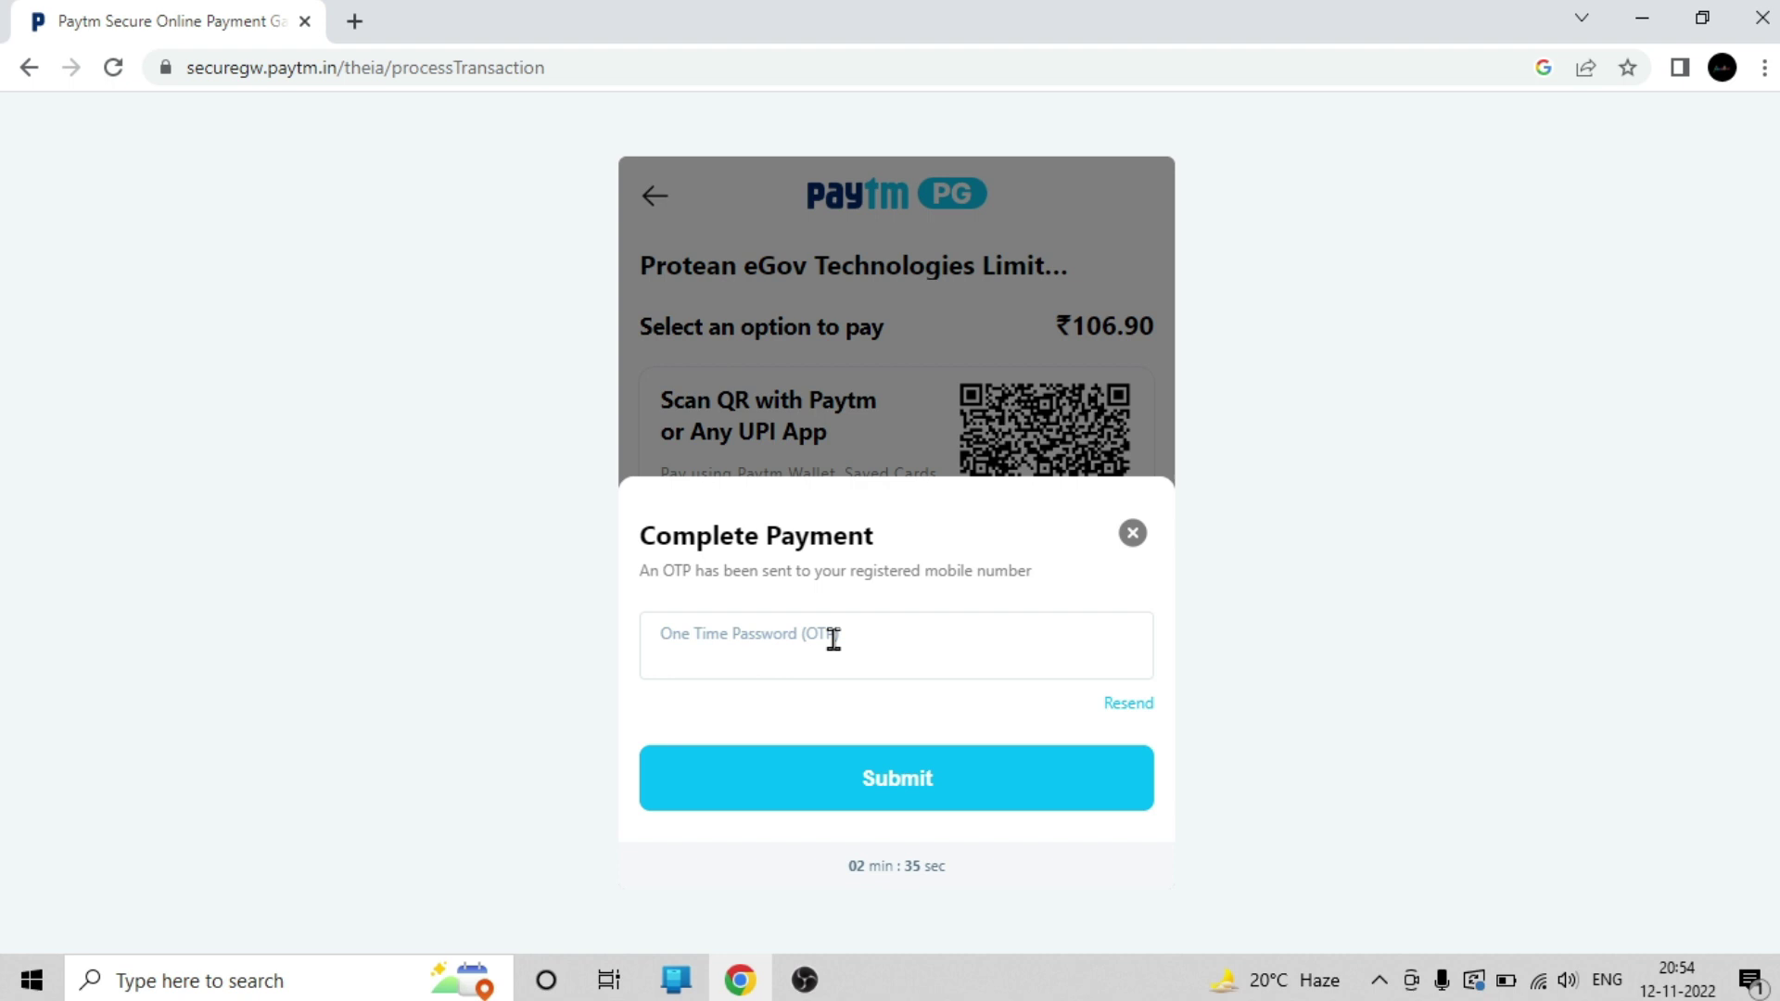
left_click(828, 789)
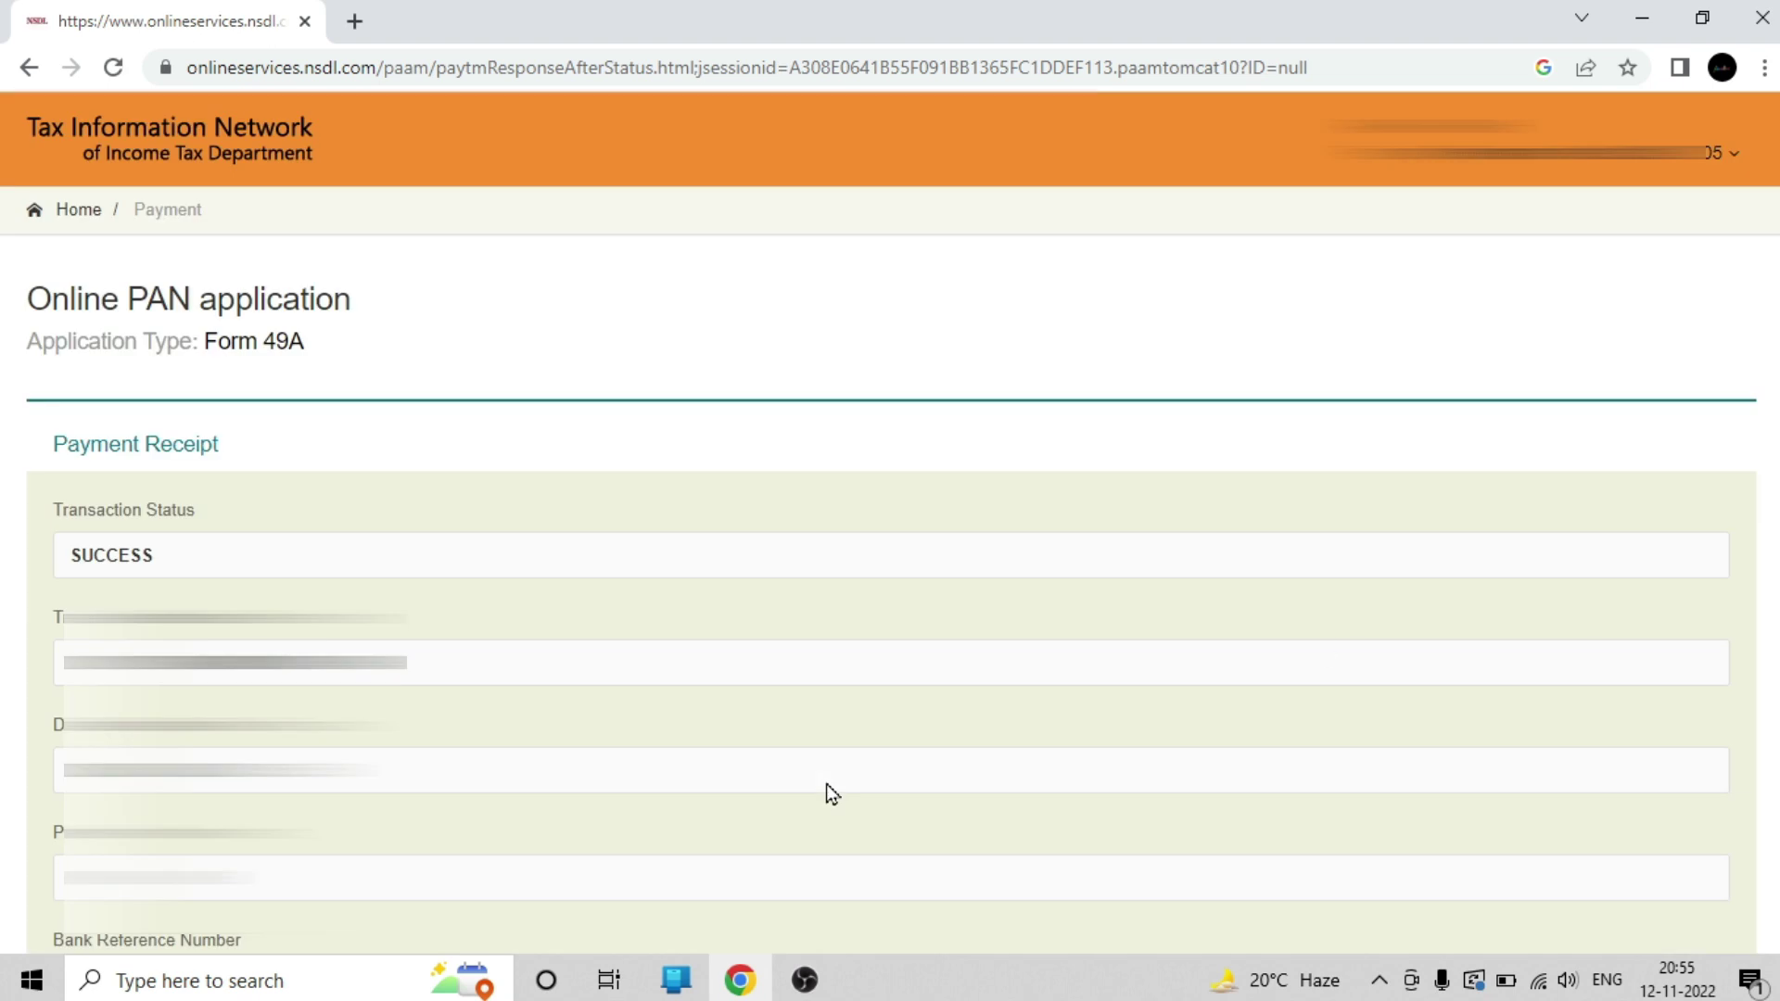
Continue from the SUCCESS payment receipt and give consent to authenticate with Aadhaar
scroll(826, 784, "down", 4)
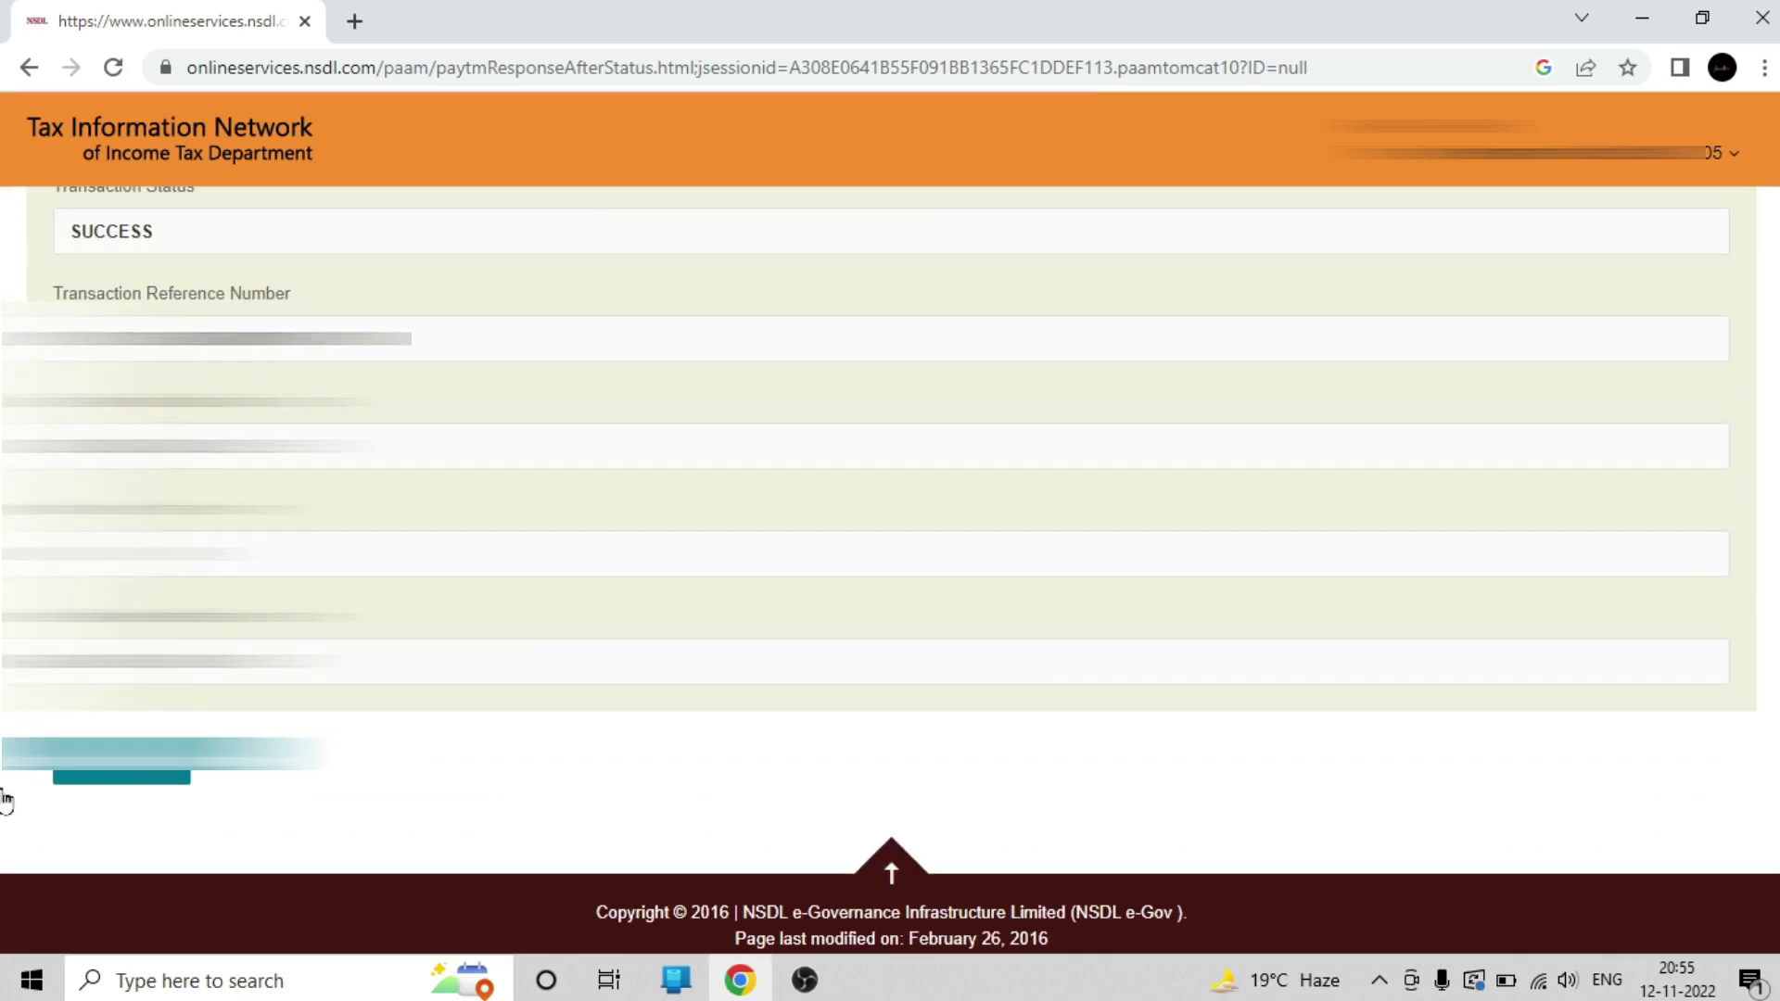
left_click(5, 795)
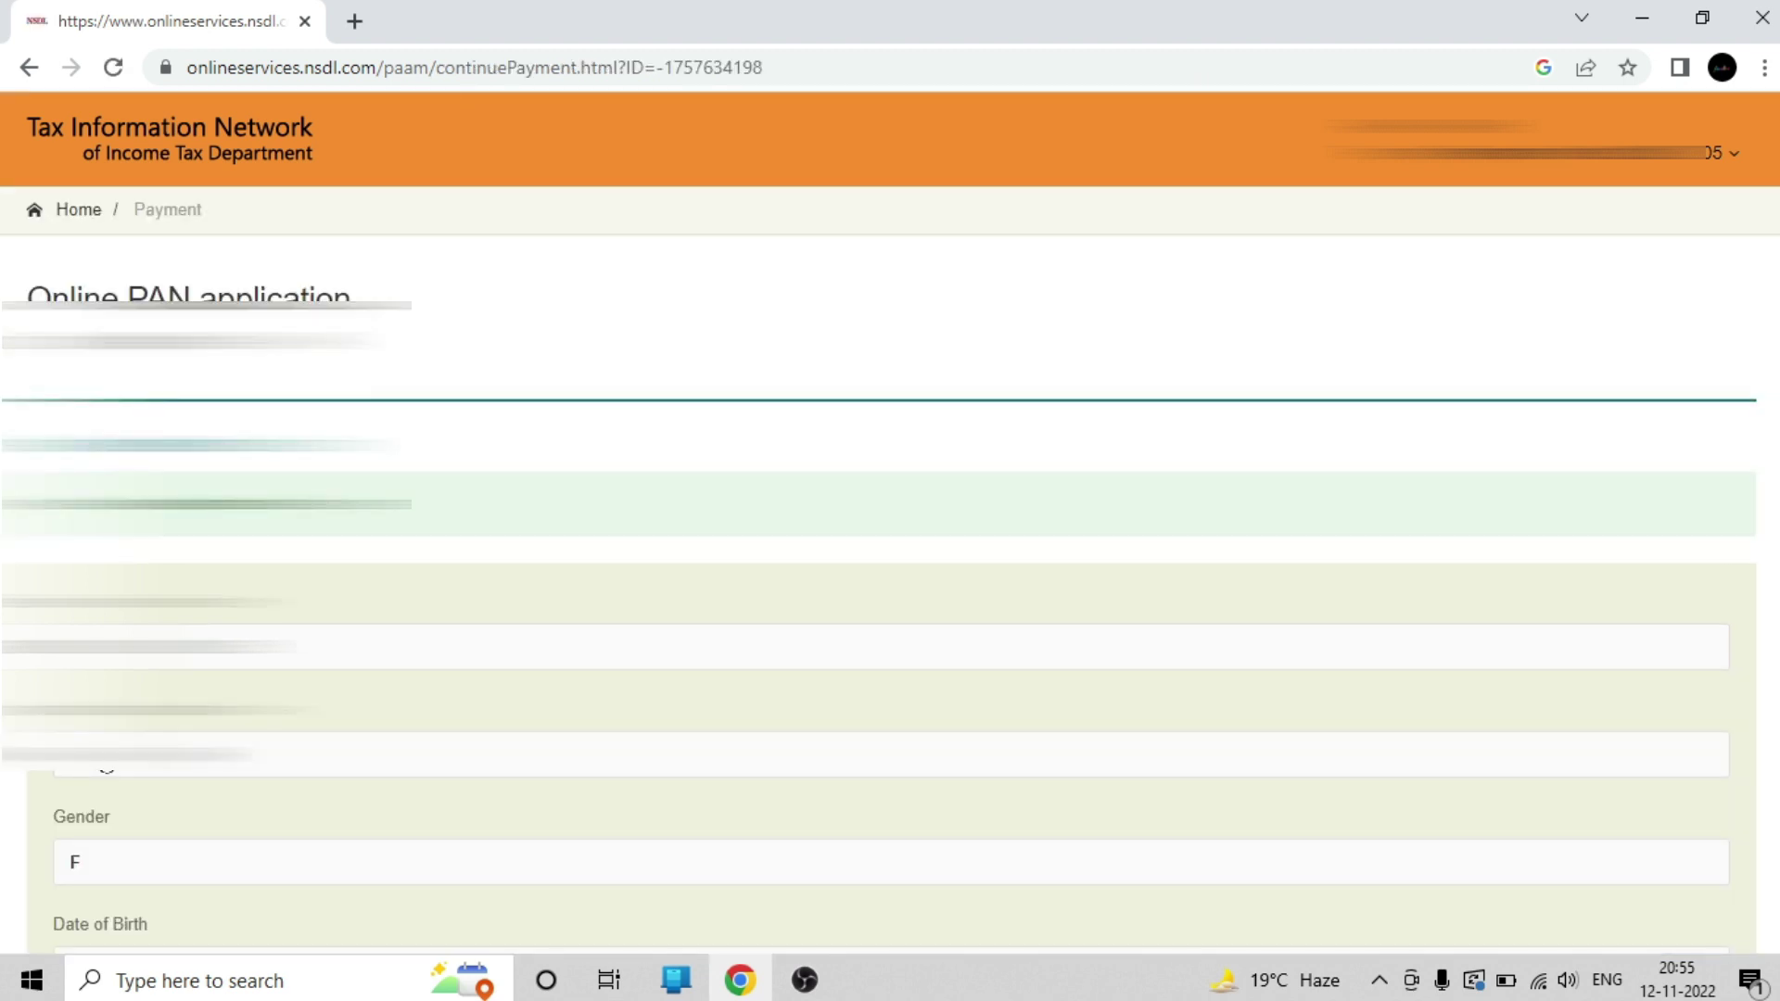
scroll(134, 834, "down", 5)
left_click(131, 840)
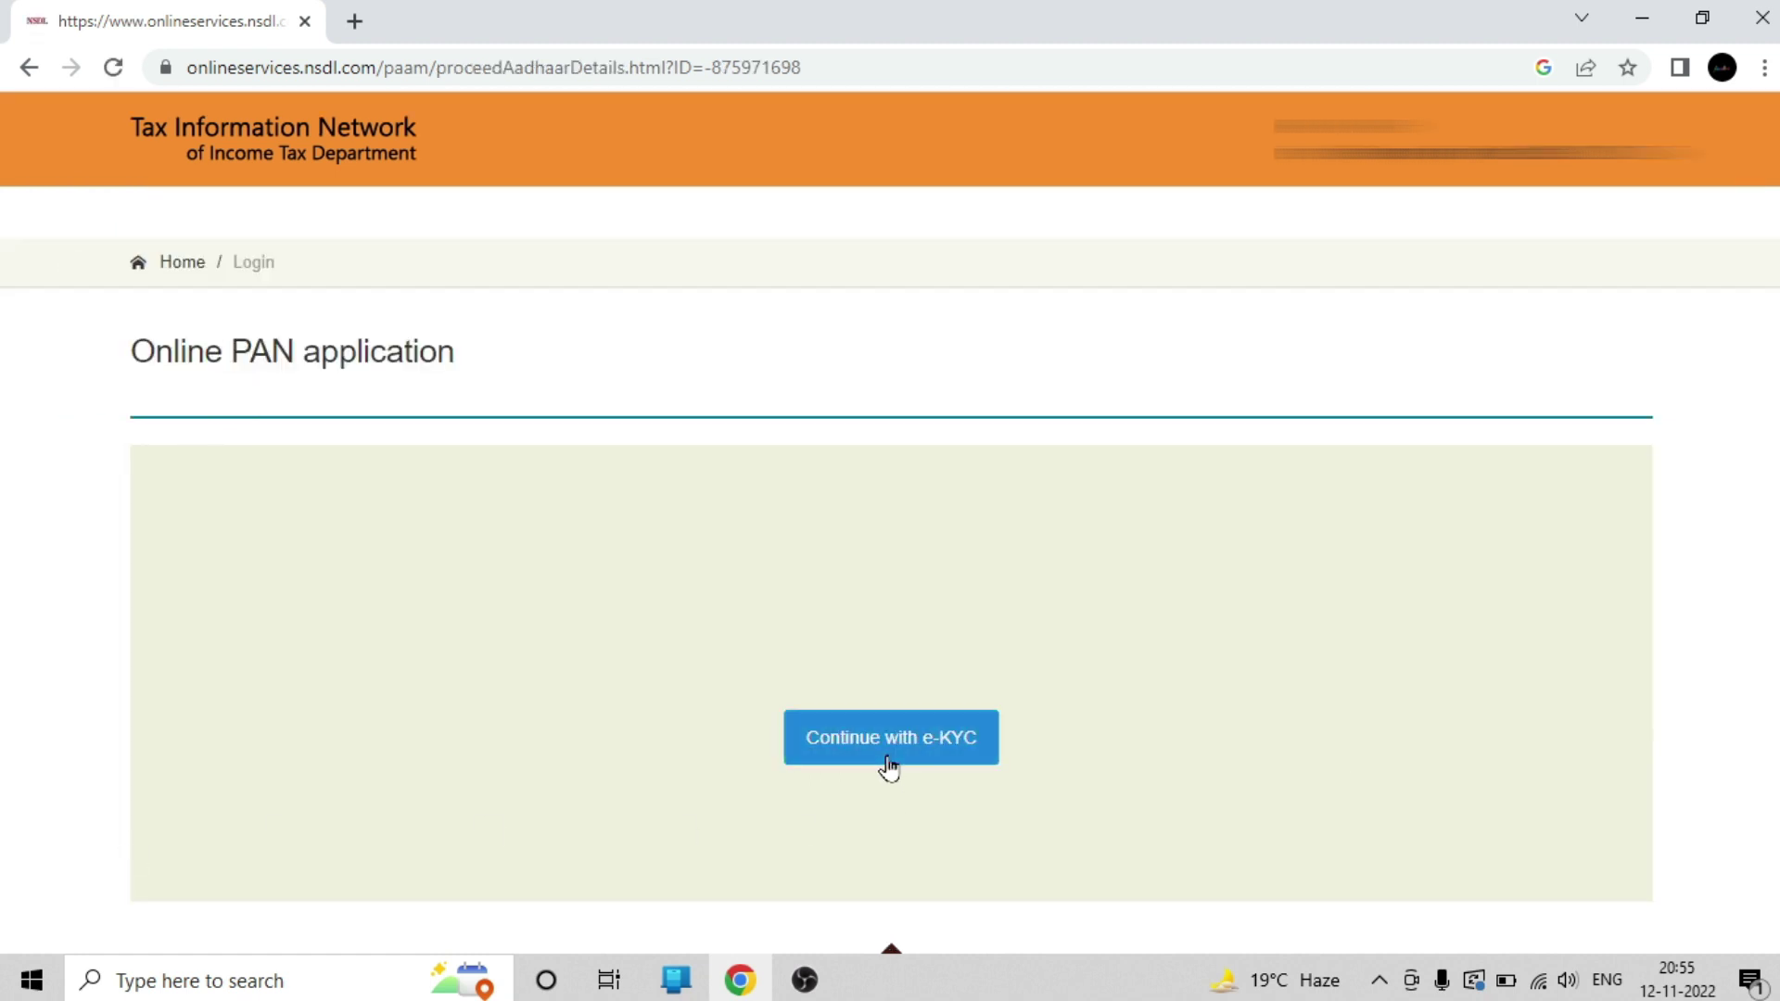
Continue with Aadhaar e-KYC and submit the received OTP for verification
left_click(888, 762)
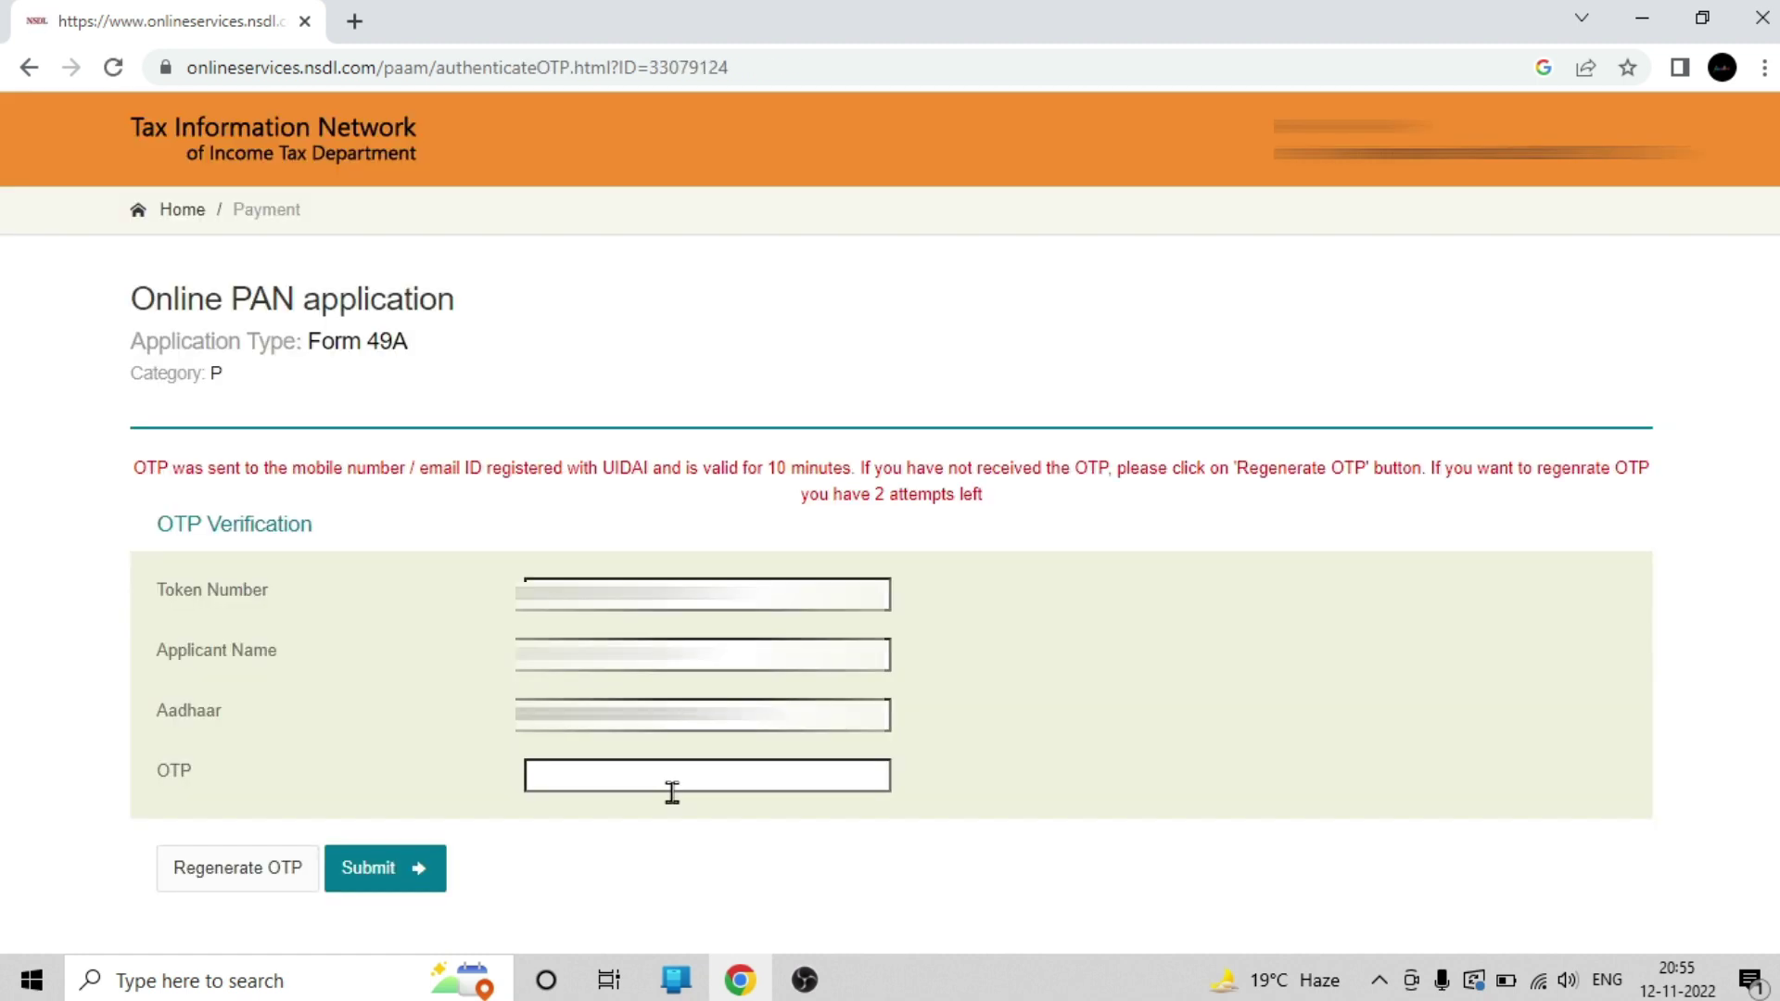
left_click(672, 792)
left_click(378, 867)
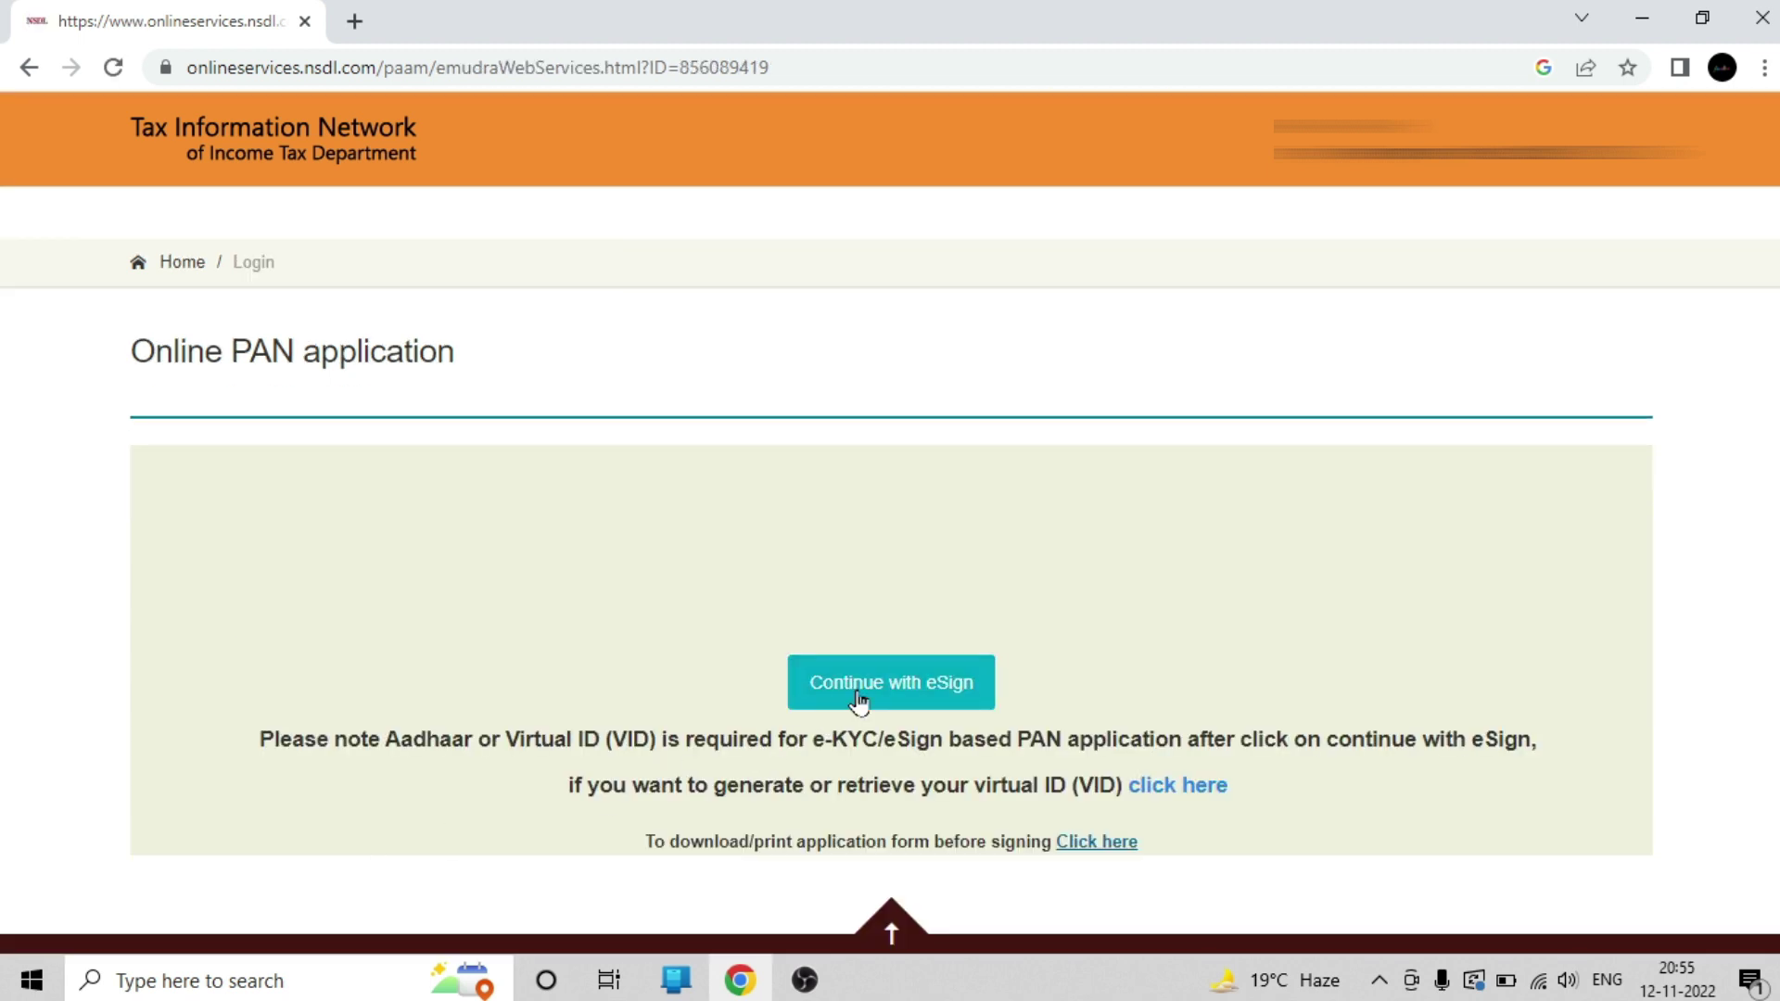
Start eSign, consent to Aadhaar-based signing, paste the Aadhaar number, and request an OTP
left_click(859, 703)
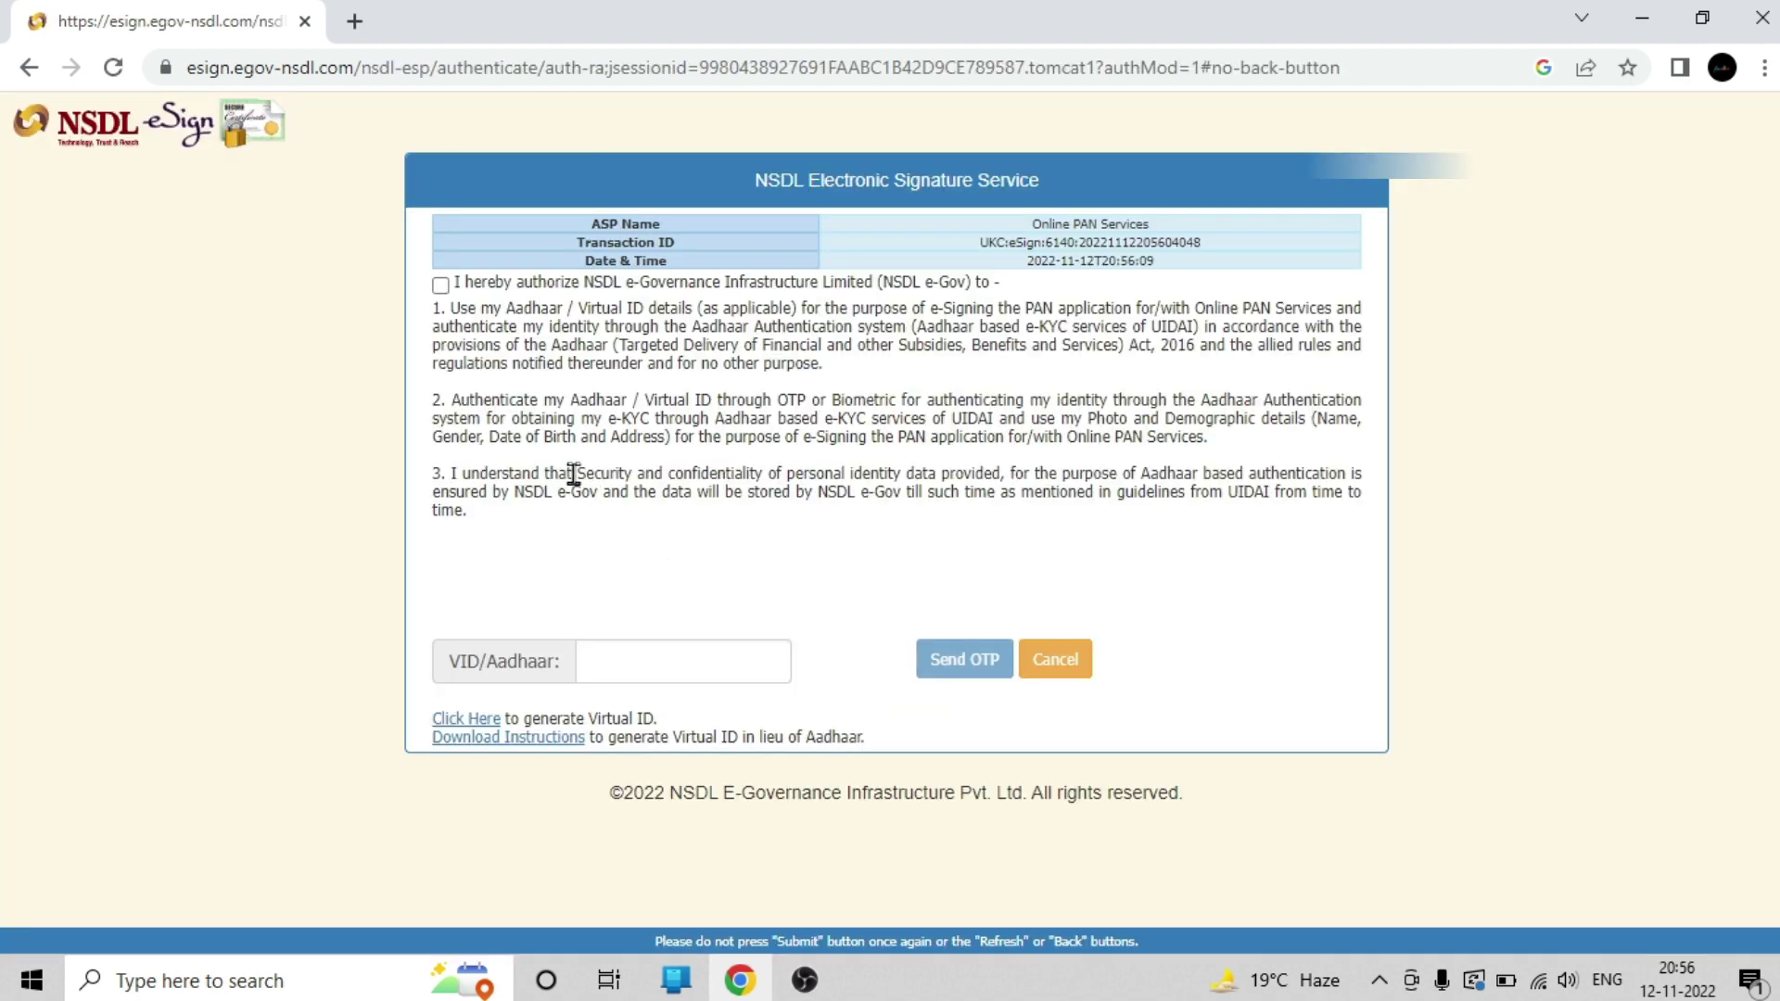
left_click(439, 286)
left_click(645, 650)
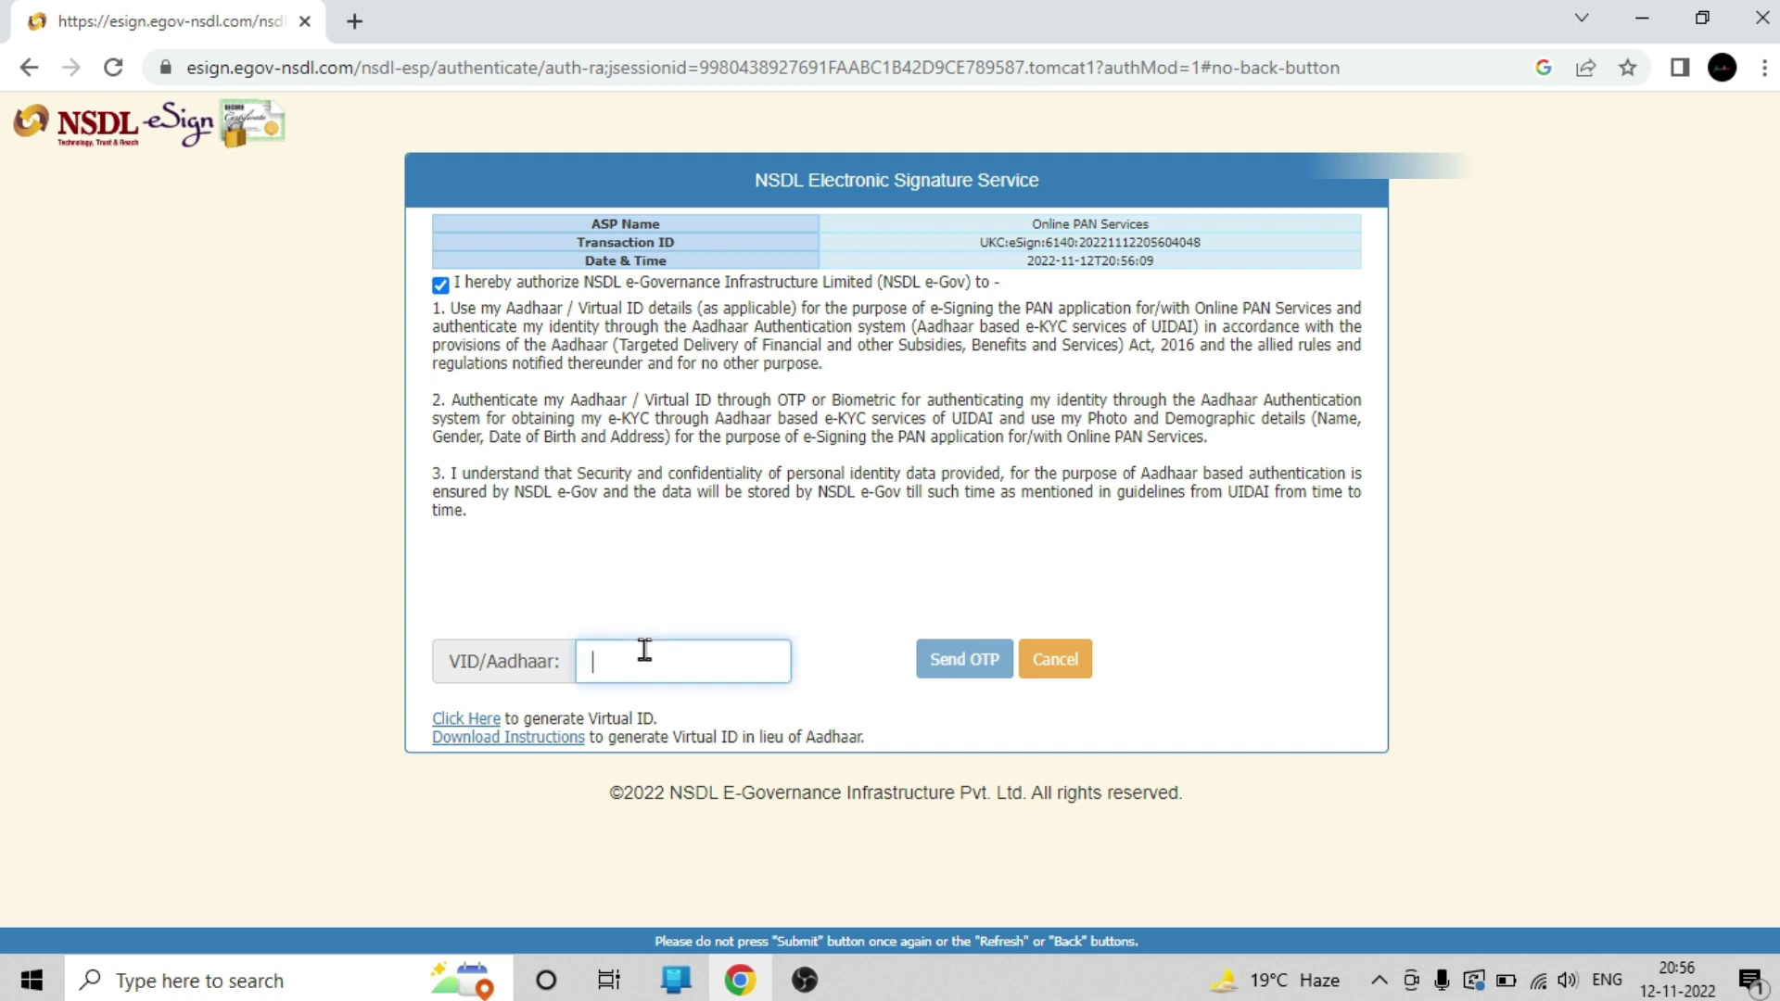
key("ctrl+v")
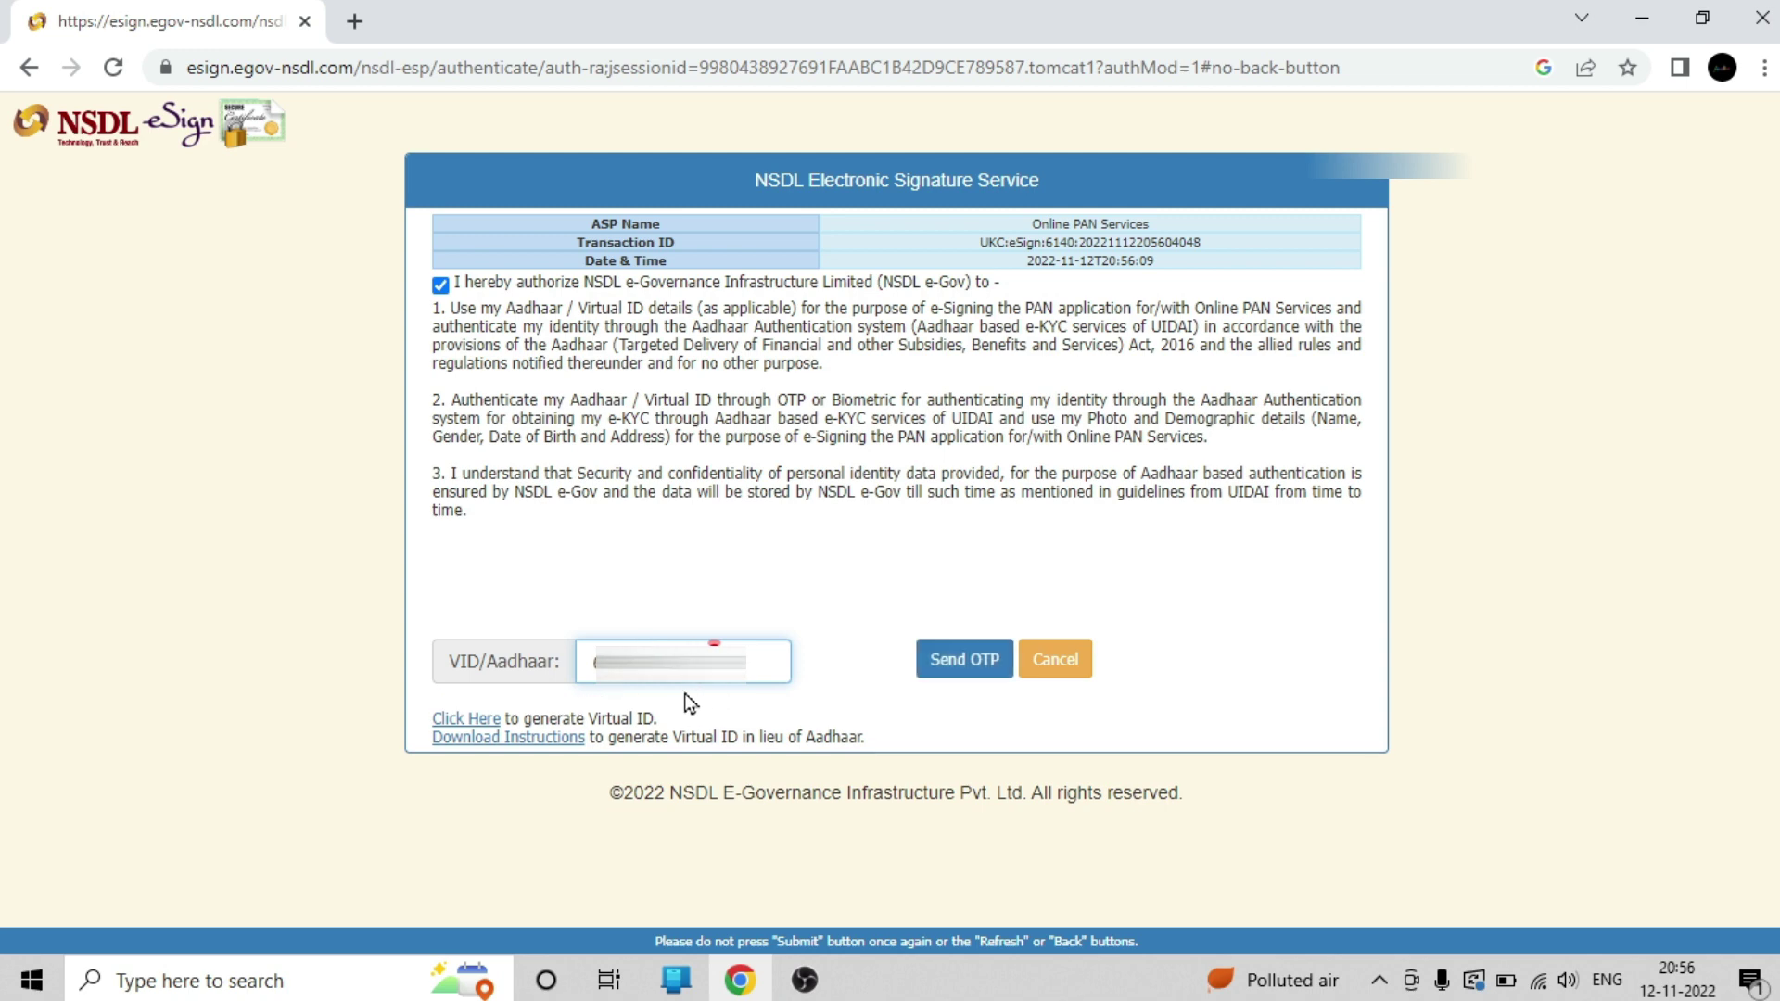
left_click(962, 659)
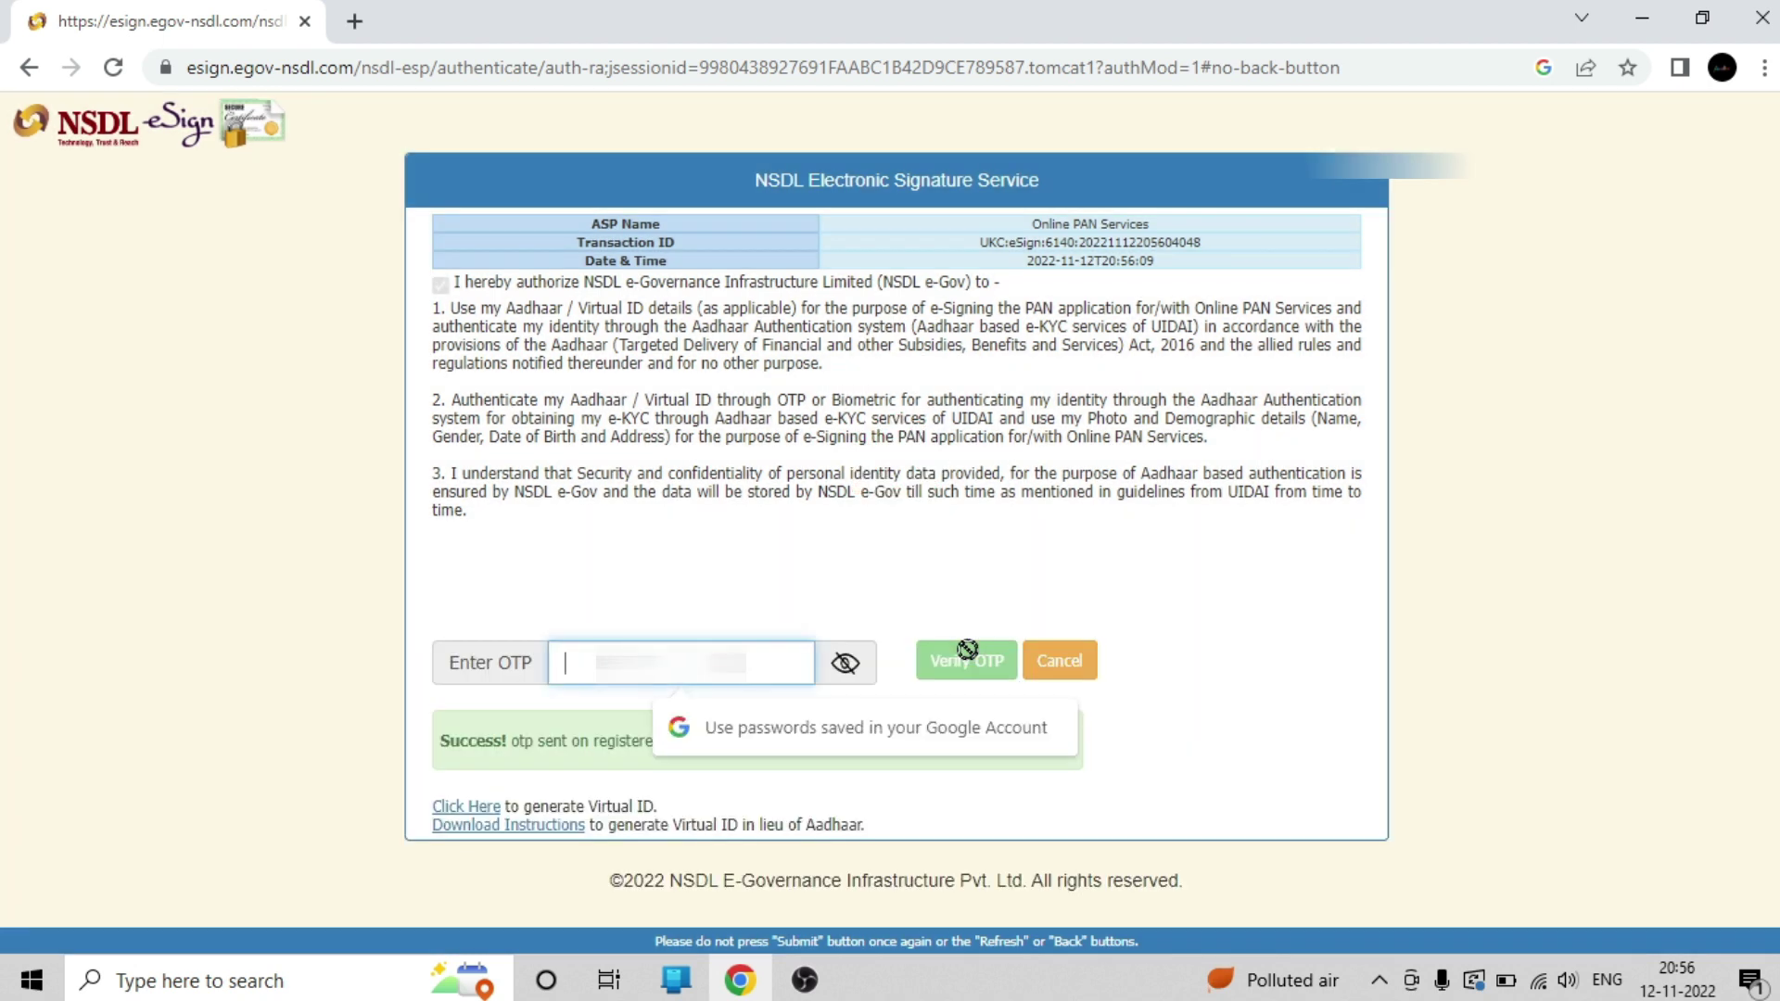
Enter the eSign OTP, verify it, and begin typing the acknowledgement PDF's password
type("••")
key("BackSpace")
key("BackSpace")
type("••••")
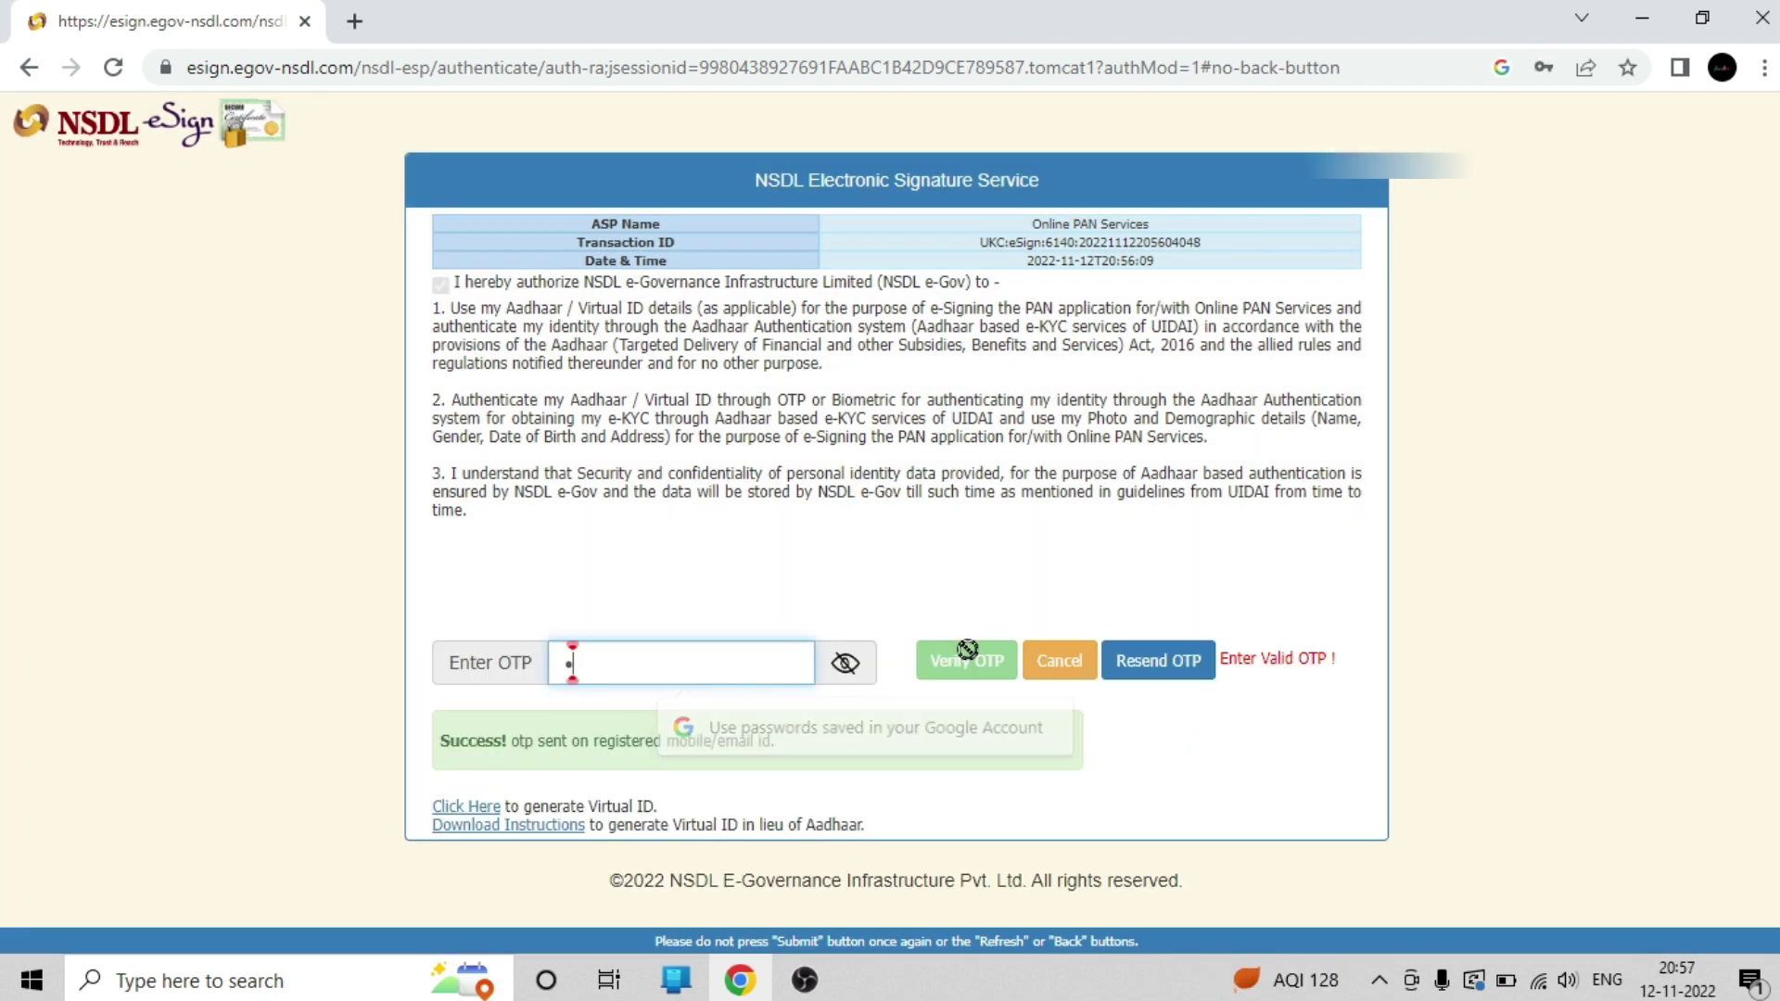
type("••")
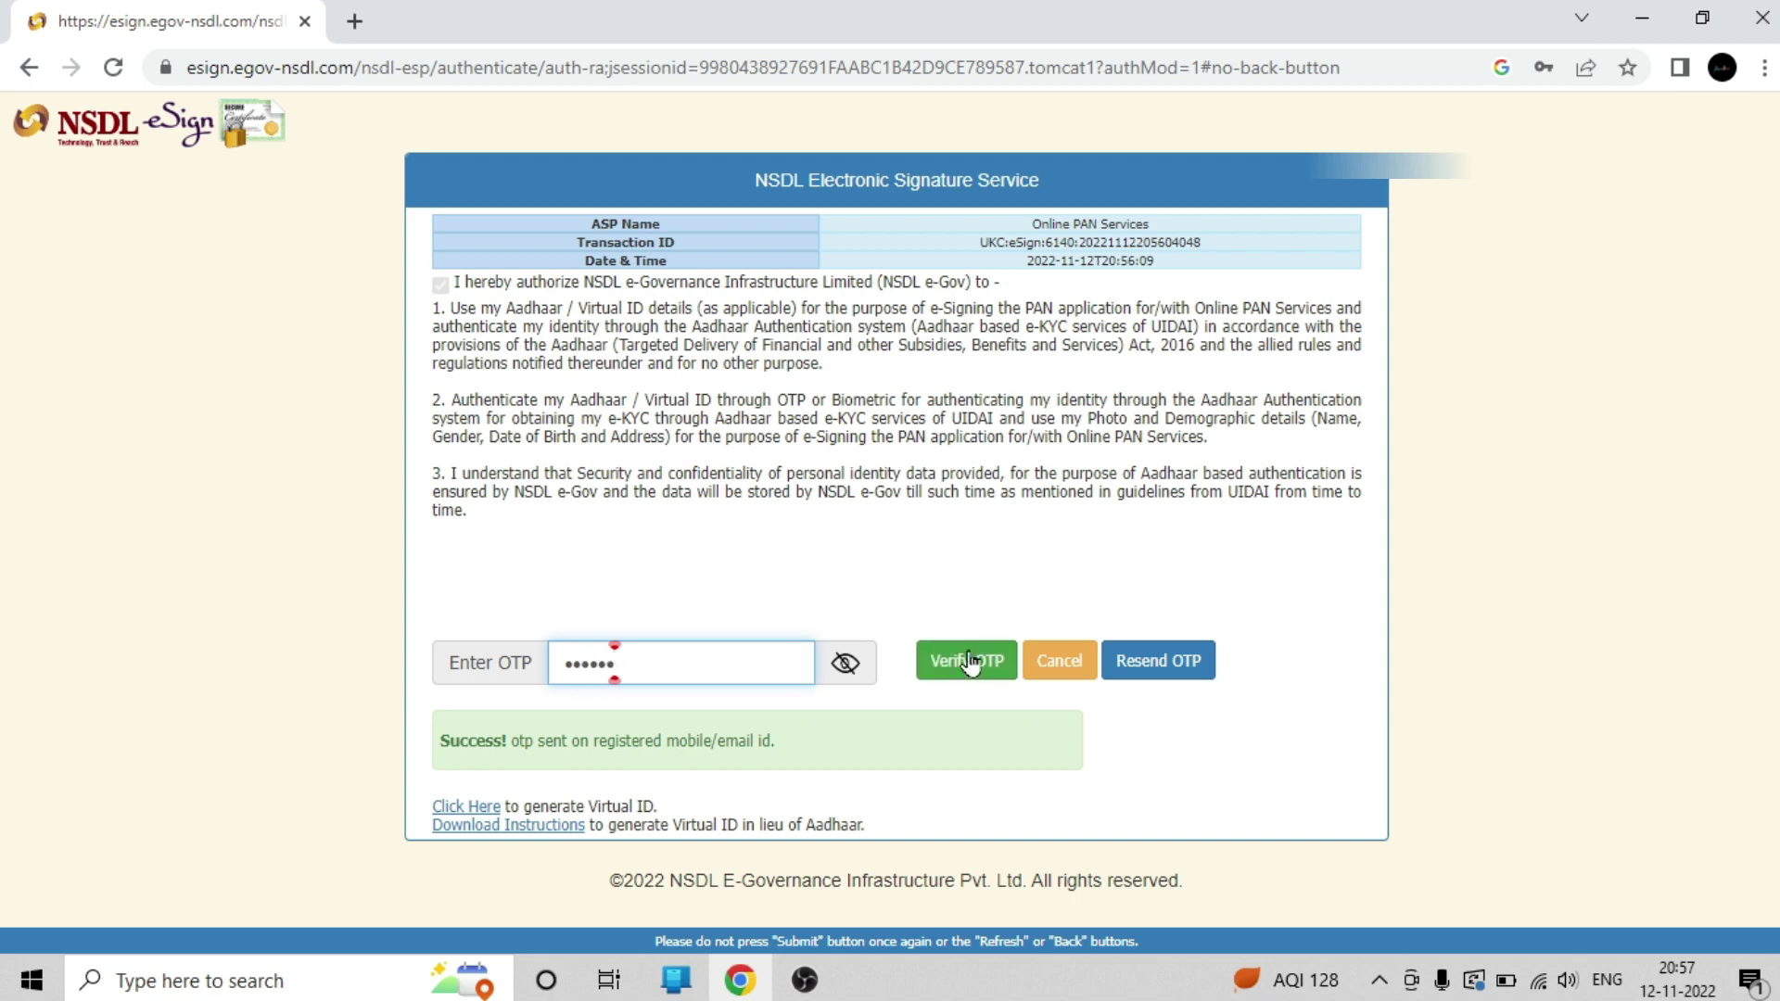
left_click(970, 662)
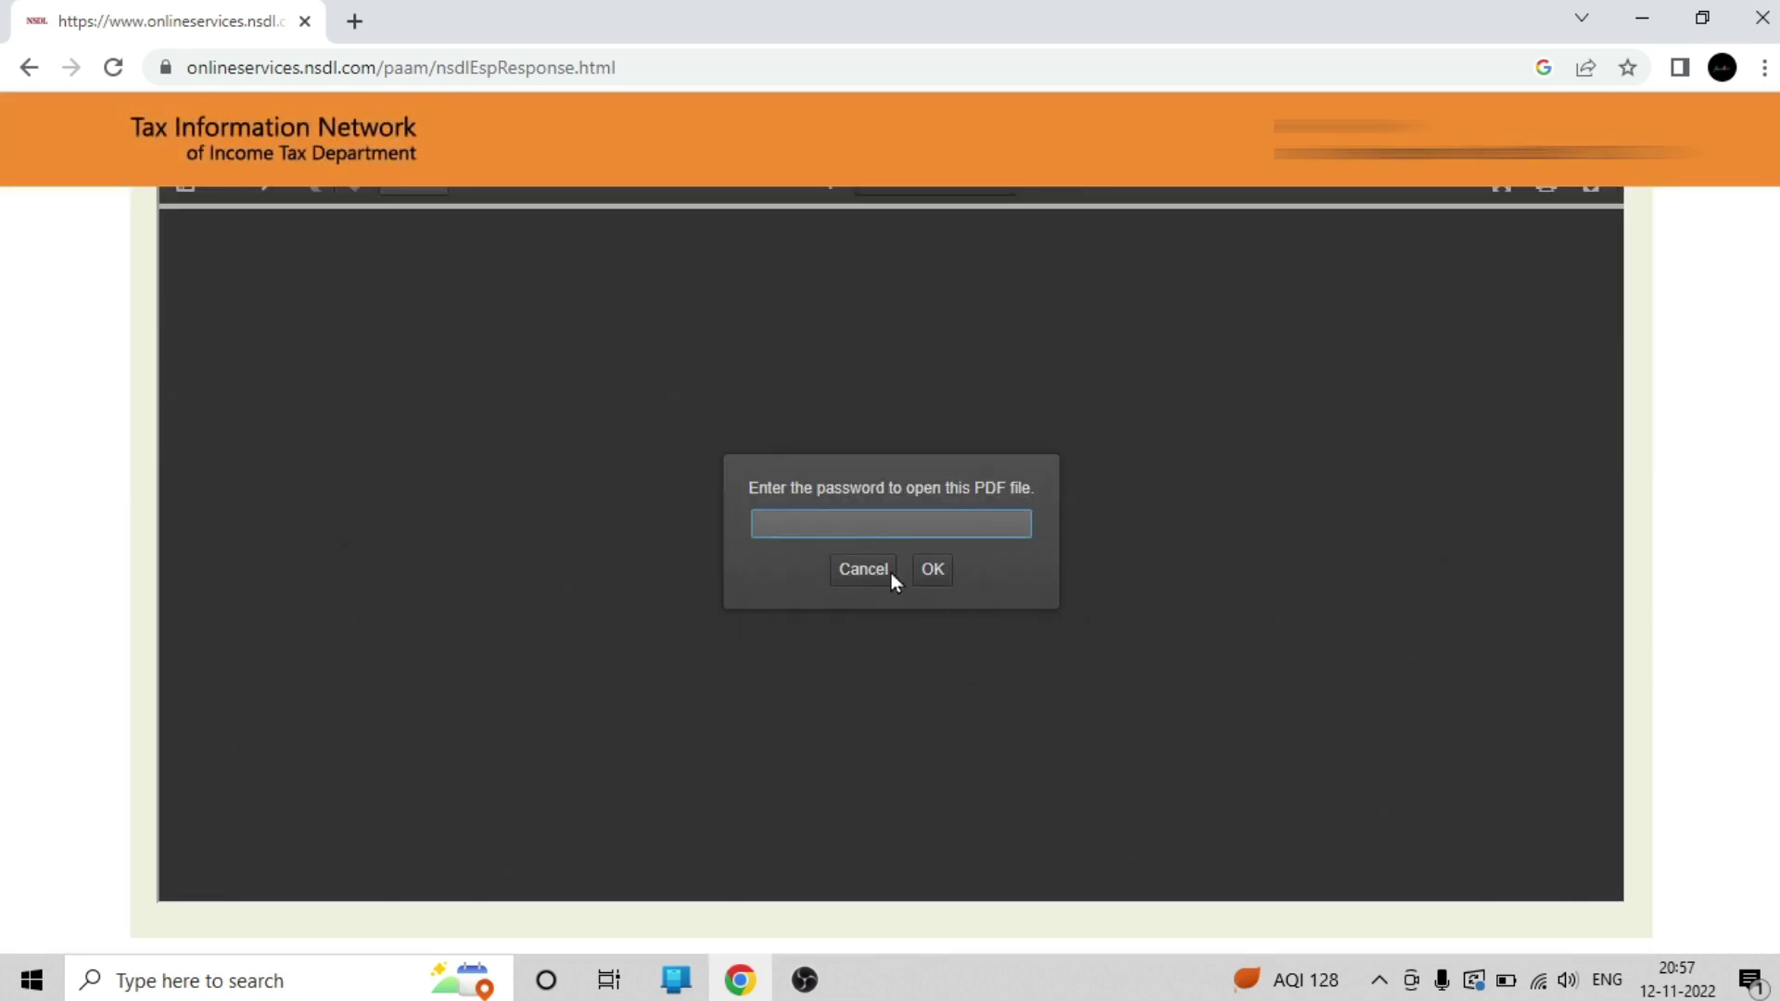
type("0")
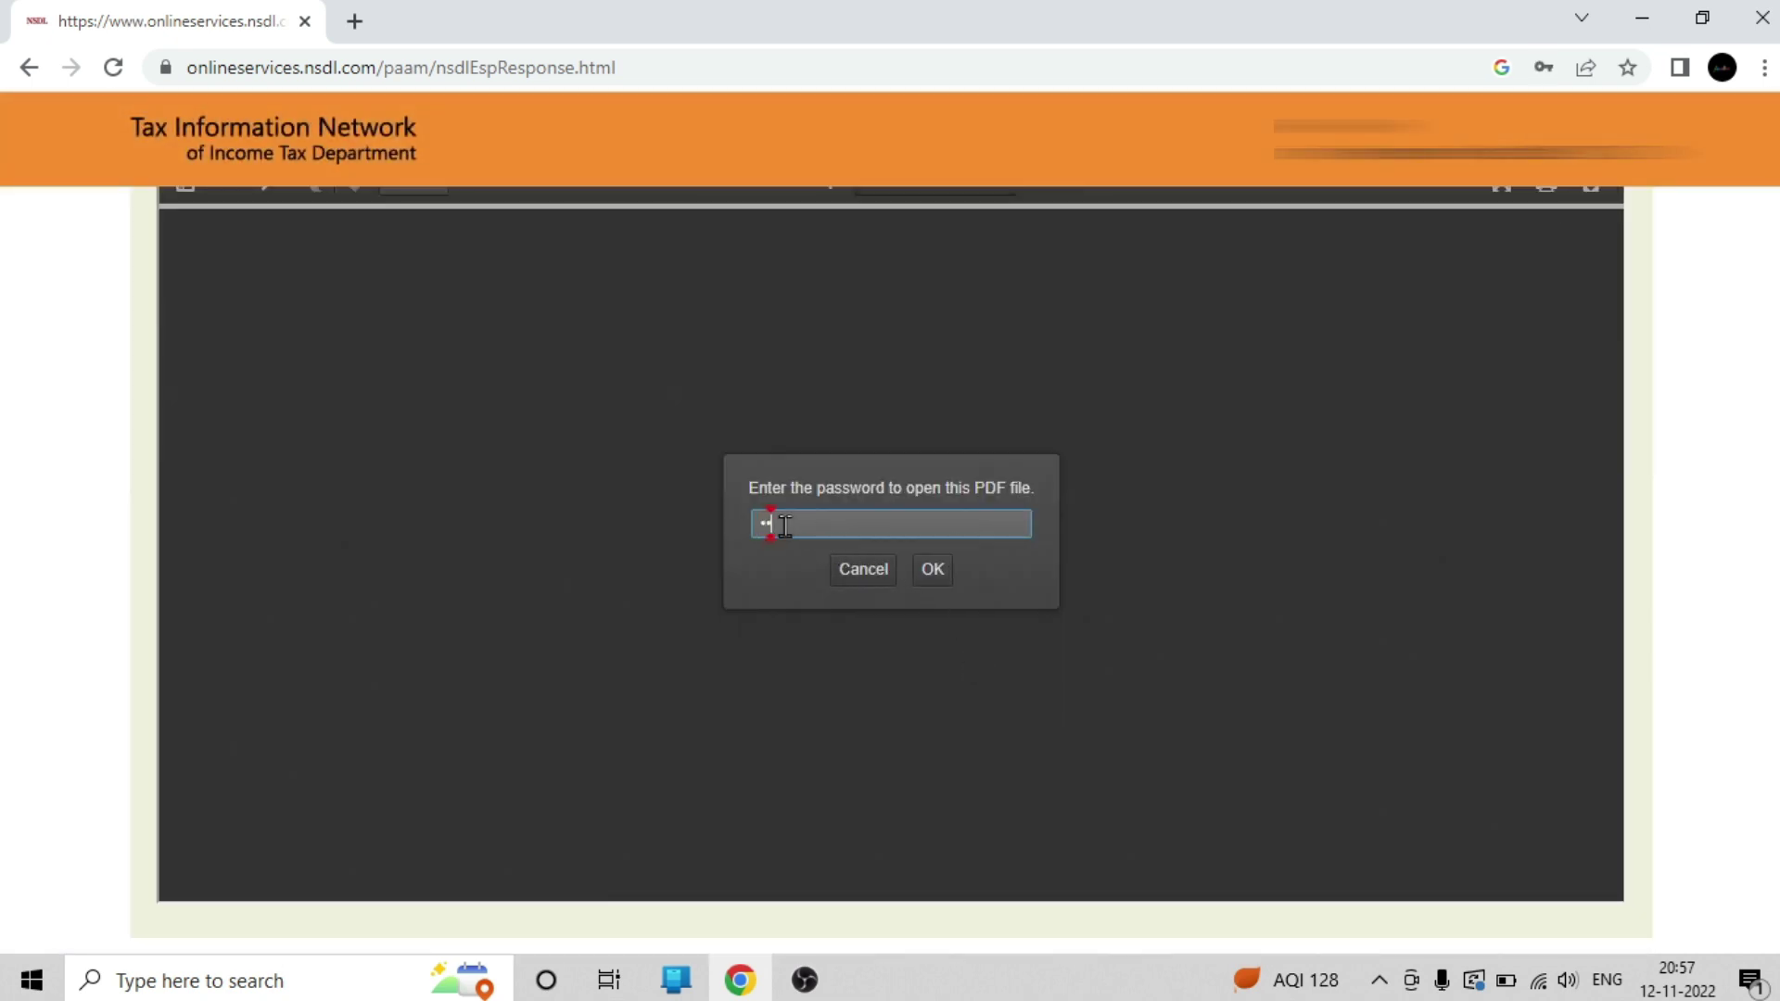